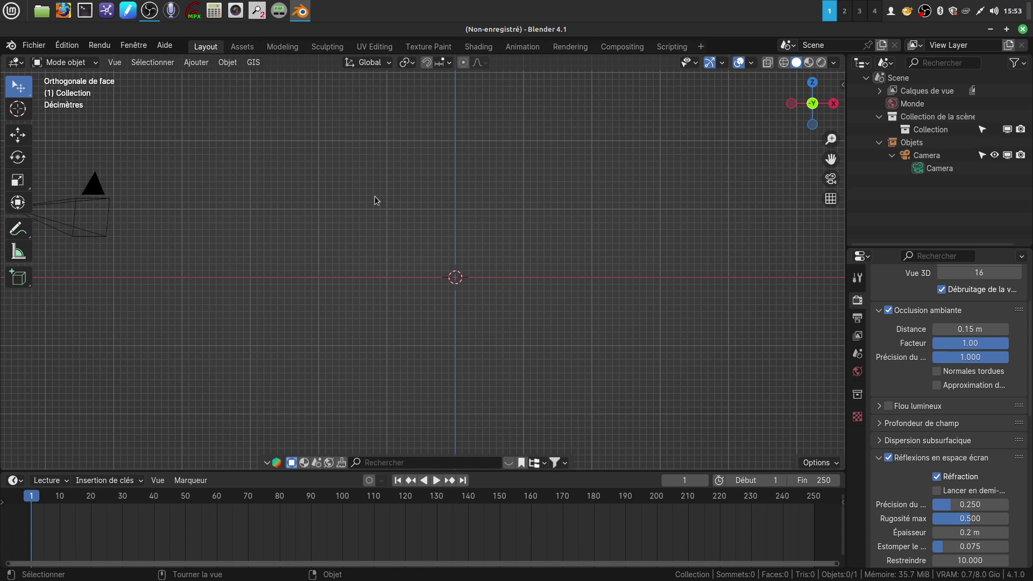
Add a plane mesh at the world origin.
click(195, 63)
mouse_move(212, 80)
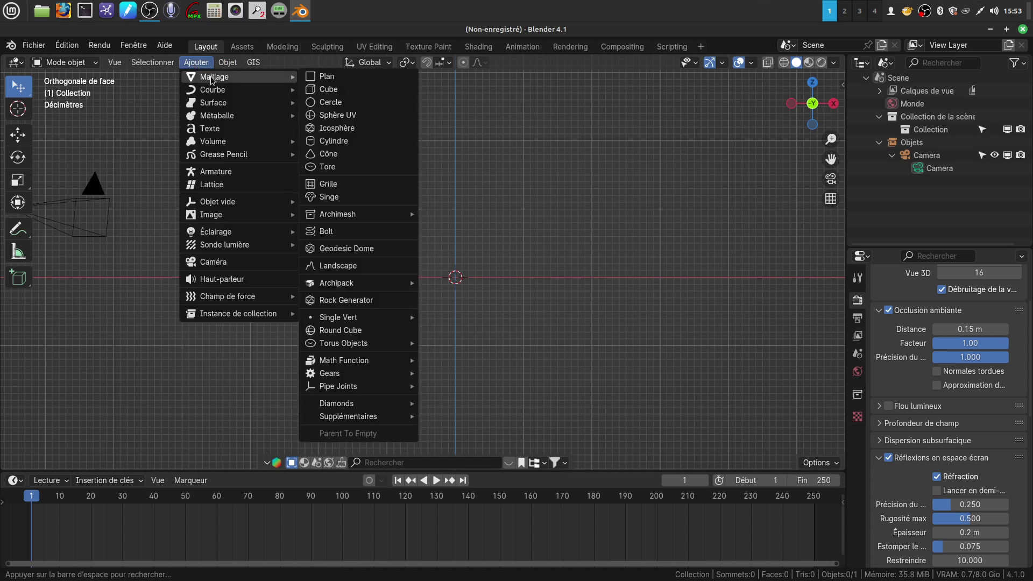
click(327, 77)
In Edit Mode, stretch the plane along the Y axis into a rectangle about one and a half times as long as wide.
middle_drag(477, 310, 368, 316)
key(Tab)
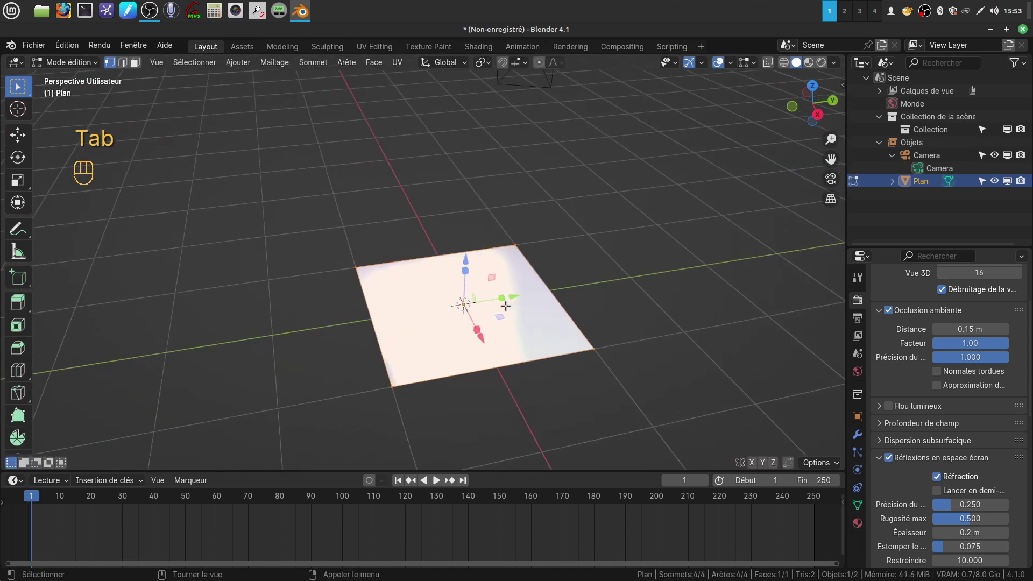
key(s)
key(y)
click(503, 371)
Add two centred loop cuts running lengthwise along Y and scale them apart along X until they sit close to the long edges.
mouse_move(483, 375)
shift+middle_down()
mouse_move(491, 335)
mouse_move(466, 372)
mouse_move(490, 357)
shift+middle_up()
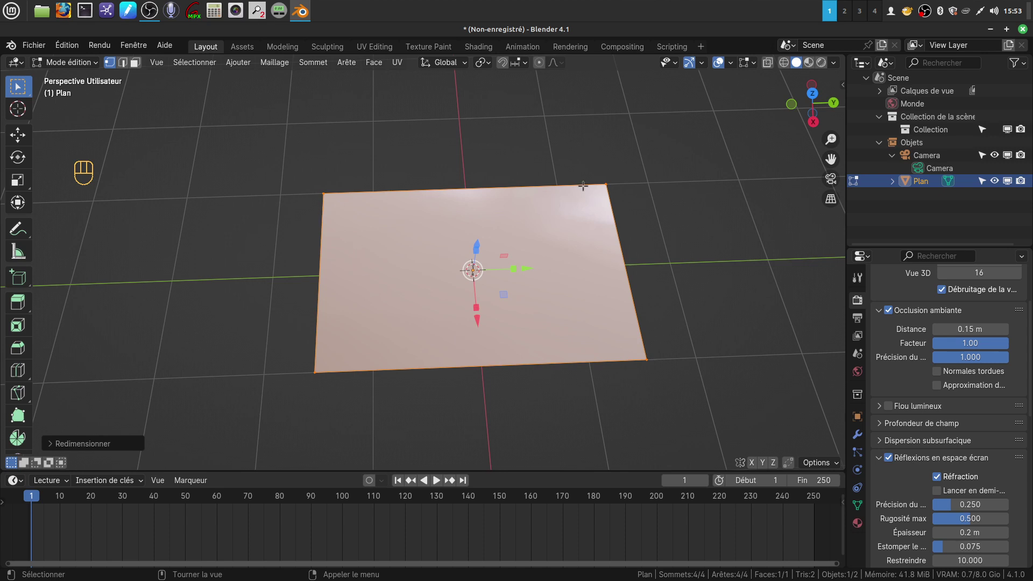
middle_drag(485, 382, 498, 356)
key(KP_7)
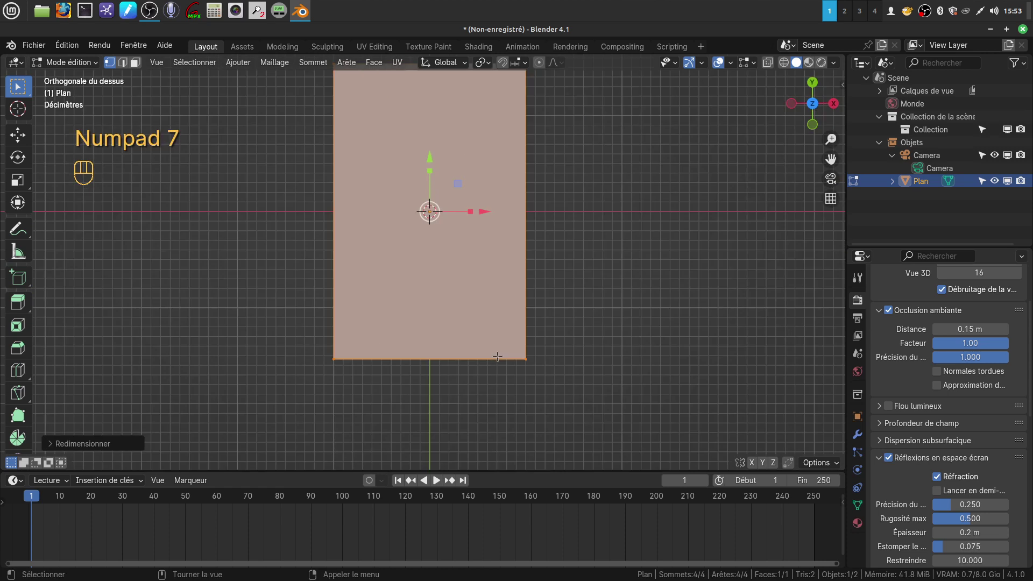
shift+middle_drag(514, 318, 471, 394)
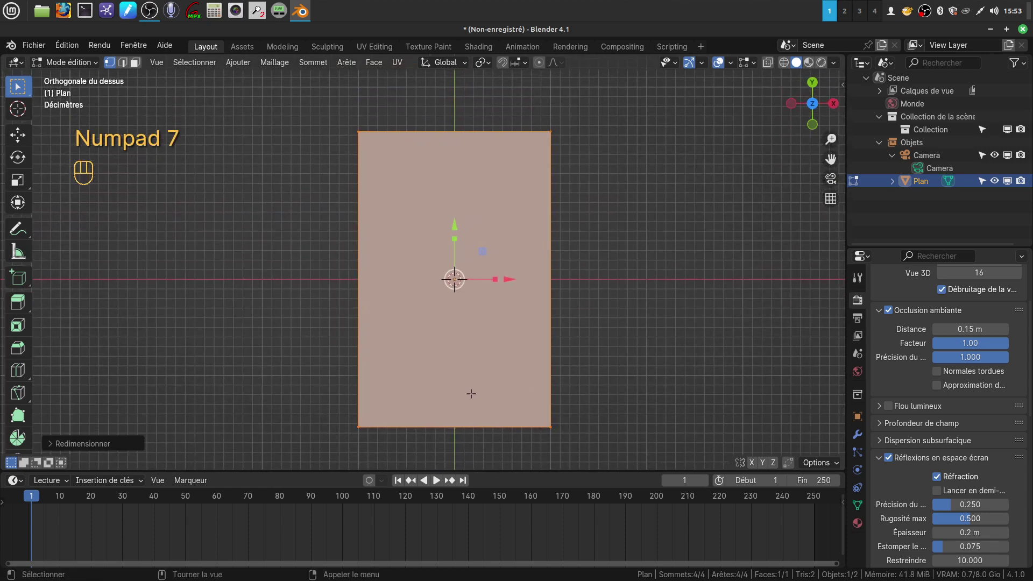
key(ctrl+r)
scroll(425, 411, up, 1)
click(425, 410)
right_click(425, 410)
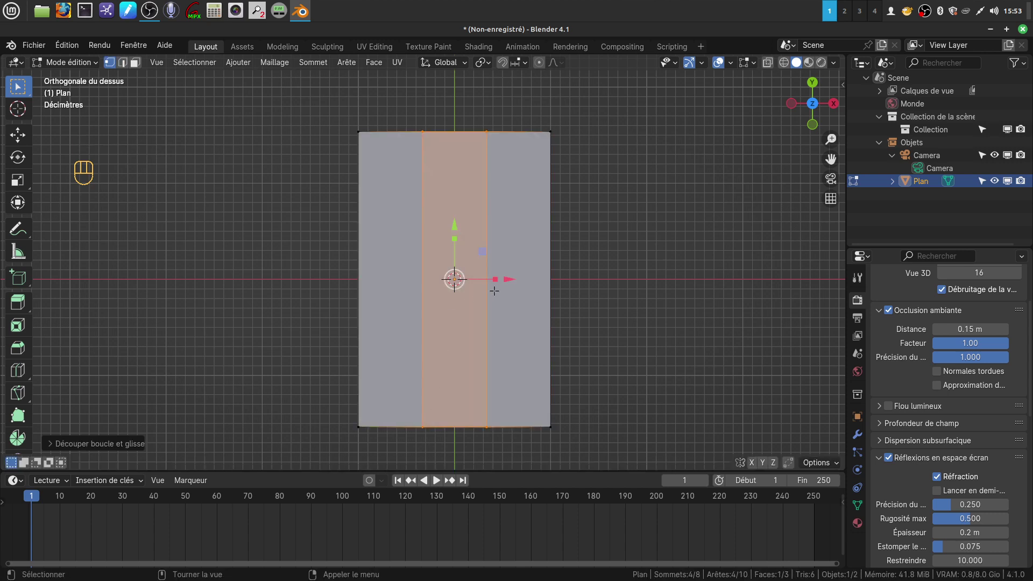
drag(495, 279, 557, 282)
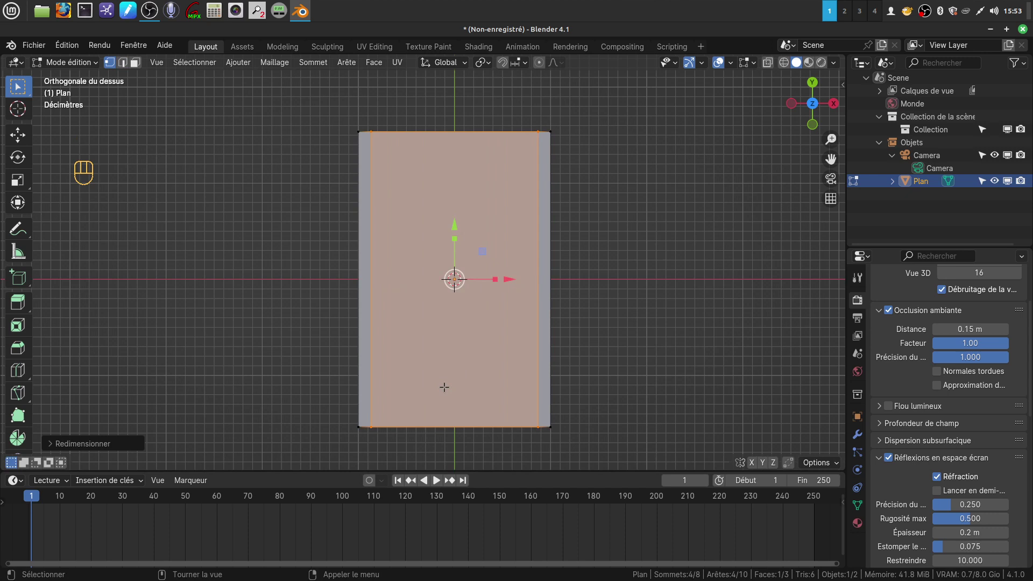
Add two centred loop cuts across the plane and scale them apart along Y until they sit close to the short edges.
key(ctrl+r)
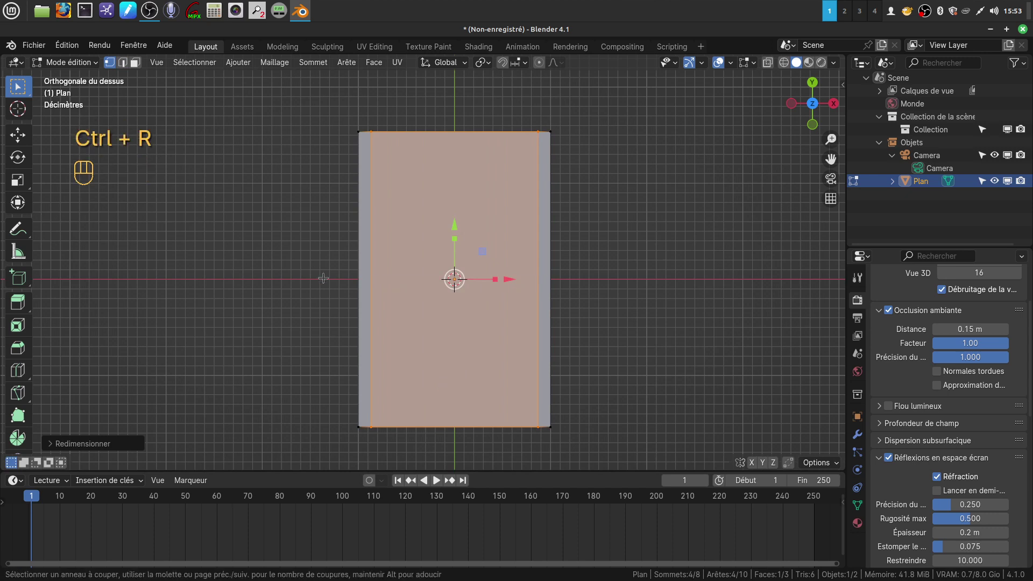
scroll(359, 280, up, 1)
click(360, 281)
right_click(391, 278)
key(s)
key(y)
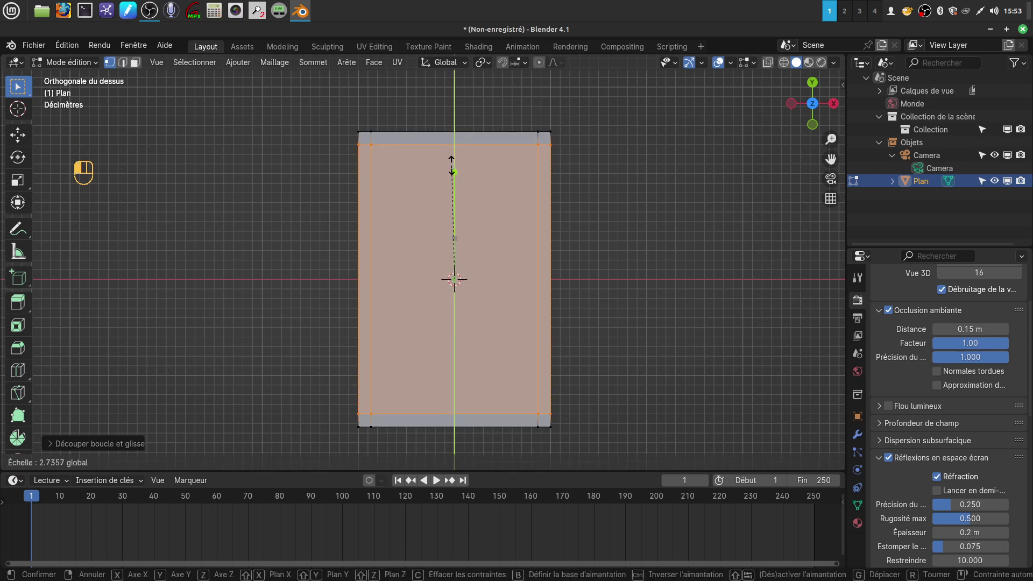
click(452, 173)
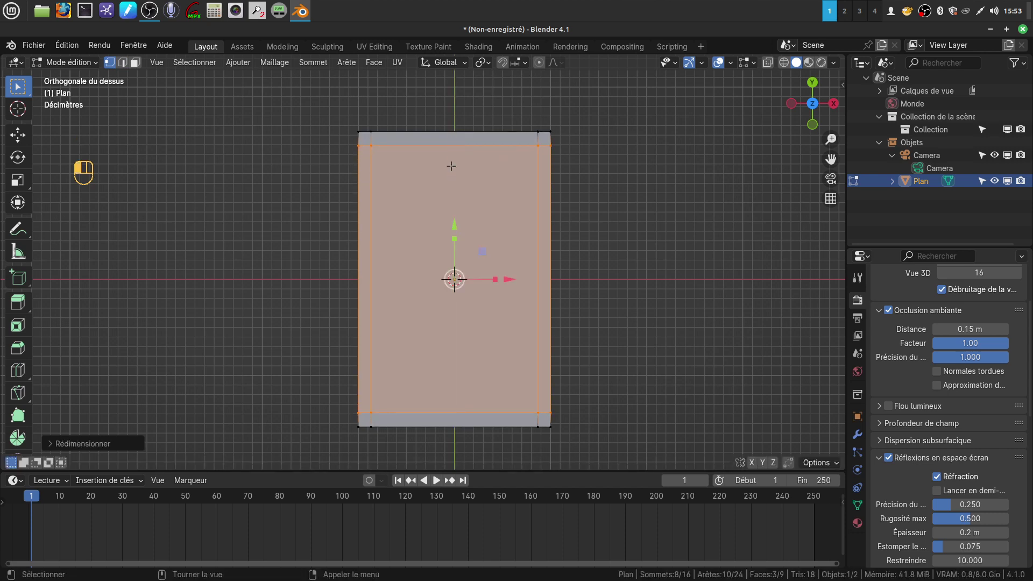
click(611, 347)
Add two evenly spaced lengthwise loop cuts through the plane's wide middle strip, without sliding them.
middle_drag(611, 347, 472, 330)
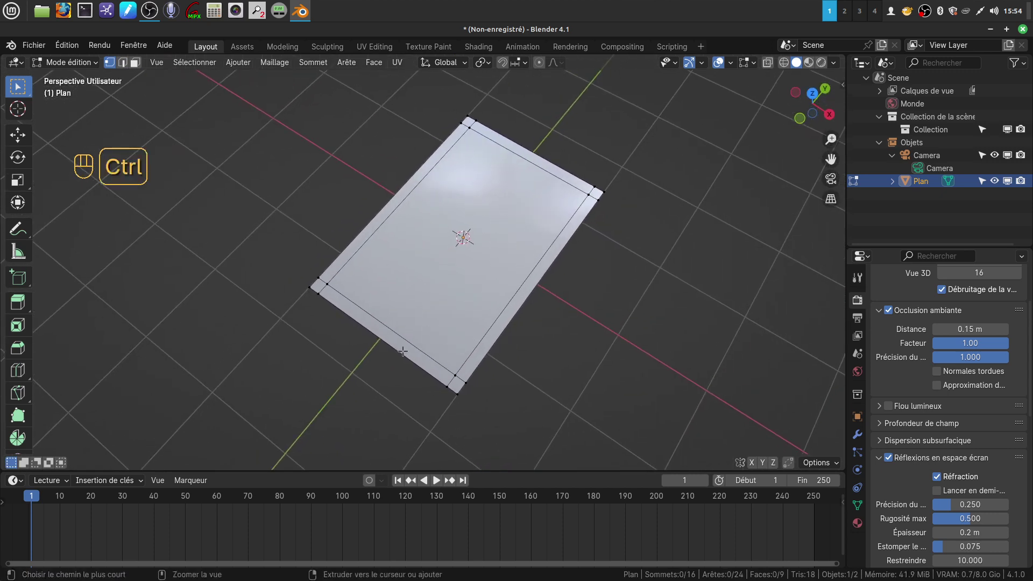
key(ctrl+r)
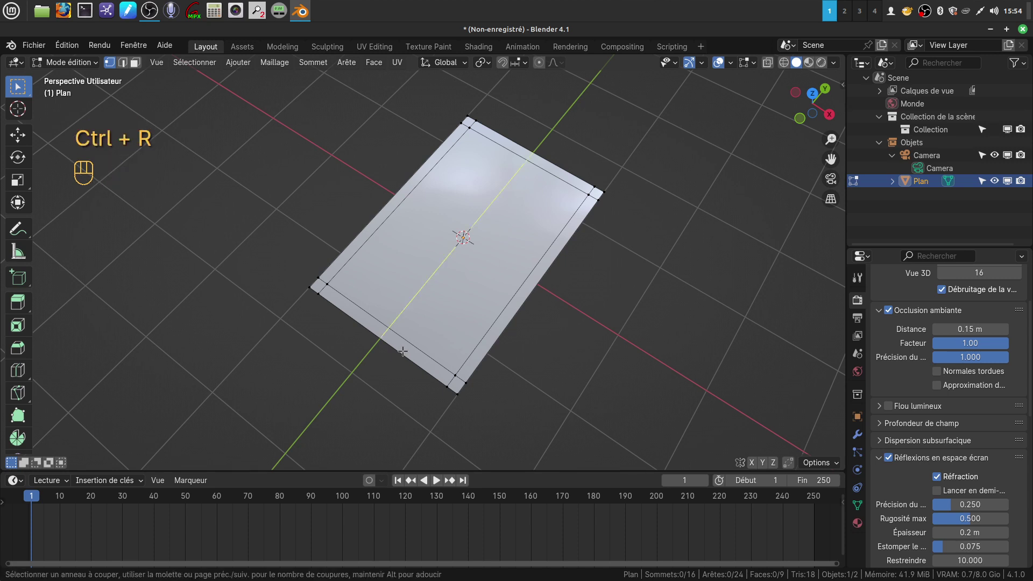
scroll(403, 351, up, 1)
click(403, 351)
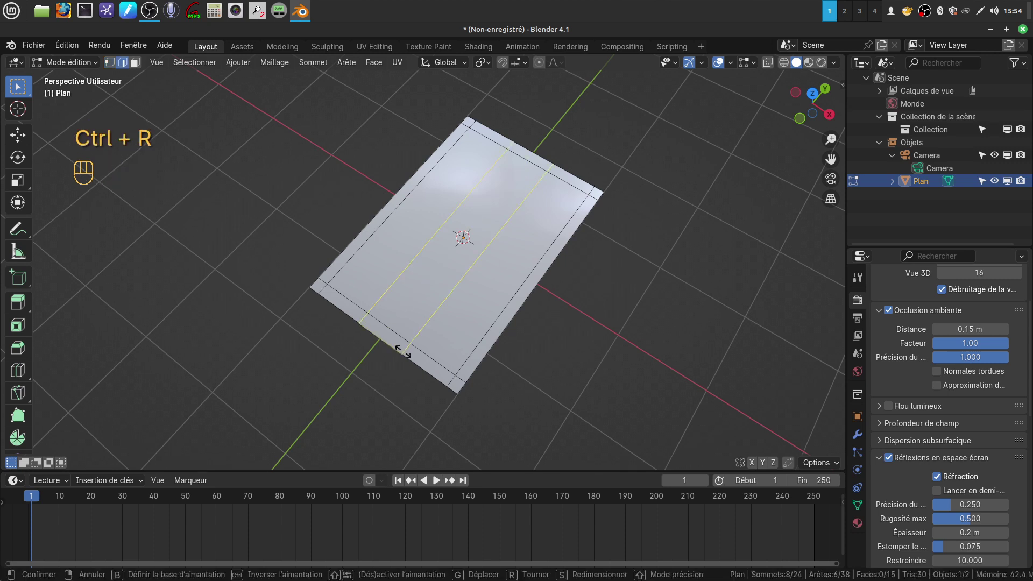
right_click(403, 351)
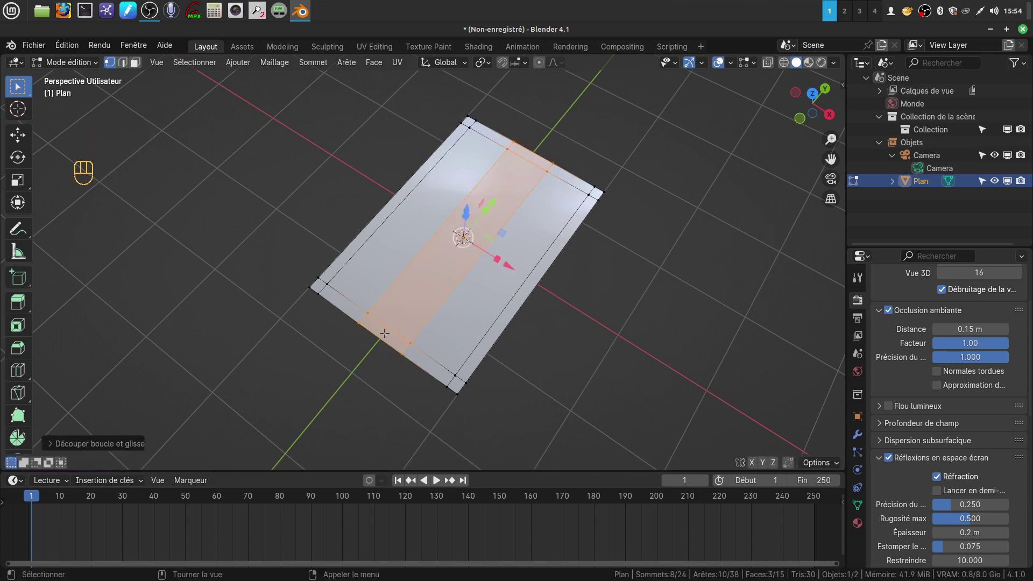
Add two crosswise loop cuts in the negative-Y half, sliding them into position to form a narrow strip between them.
middle_drag(551, 275, 532, 288)
key(ctrl+r)
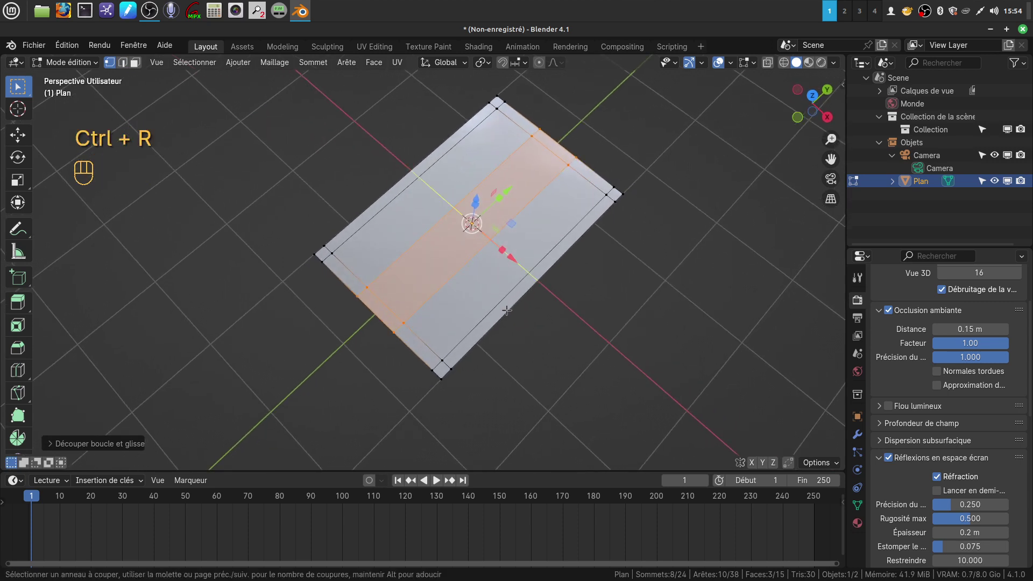
click(506, 312)
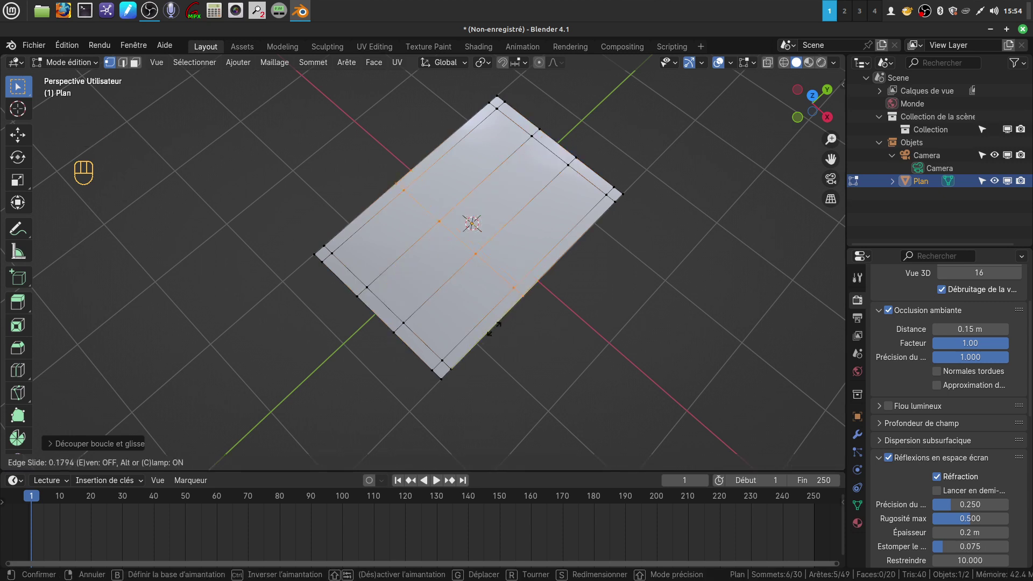
click(464, 368)
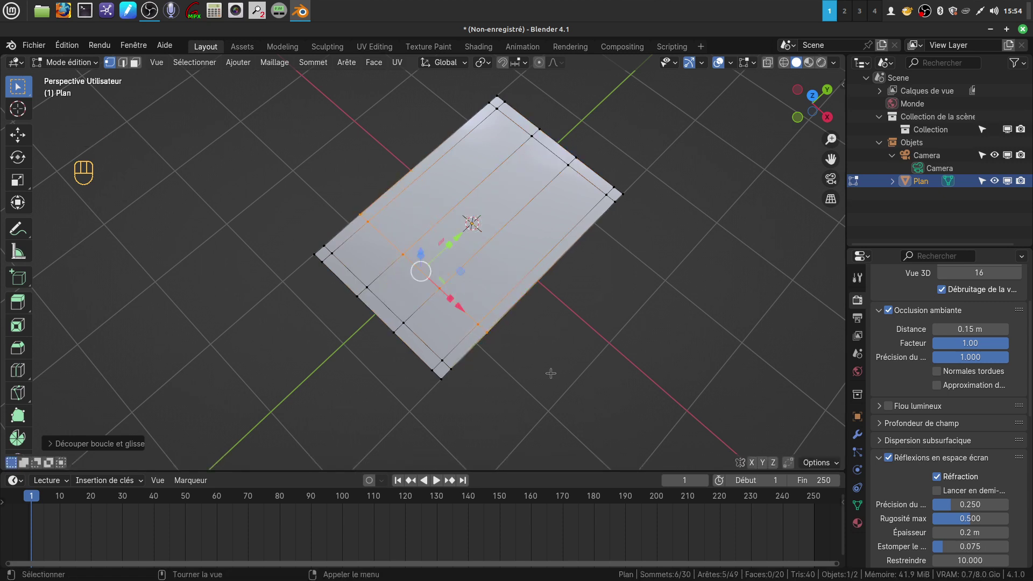
key(ctrl+r)
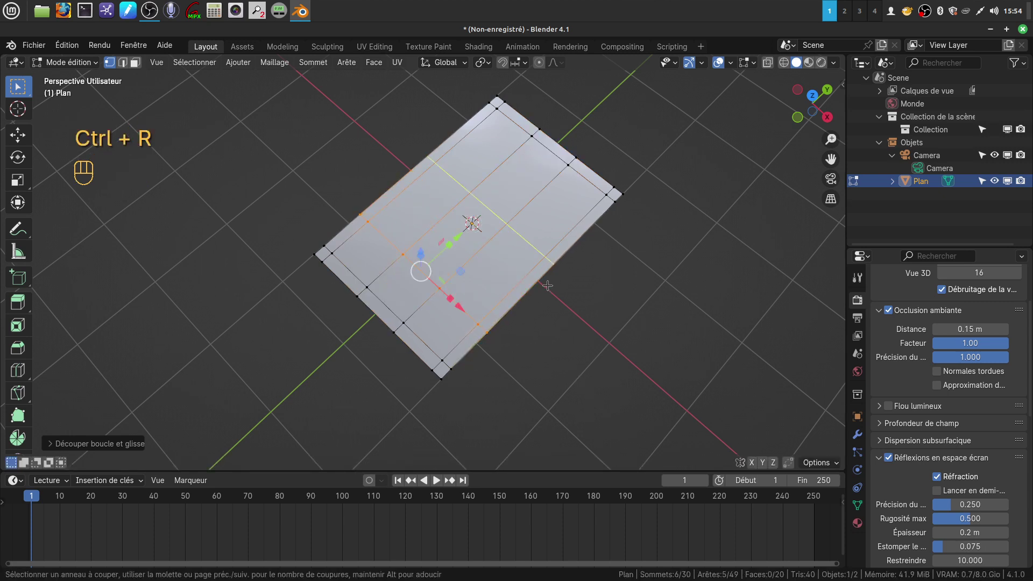
click(533, 295)
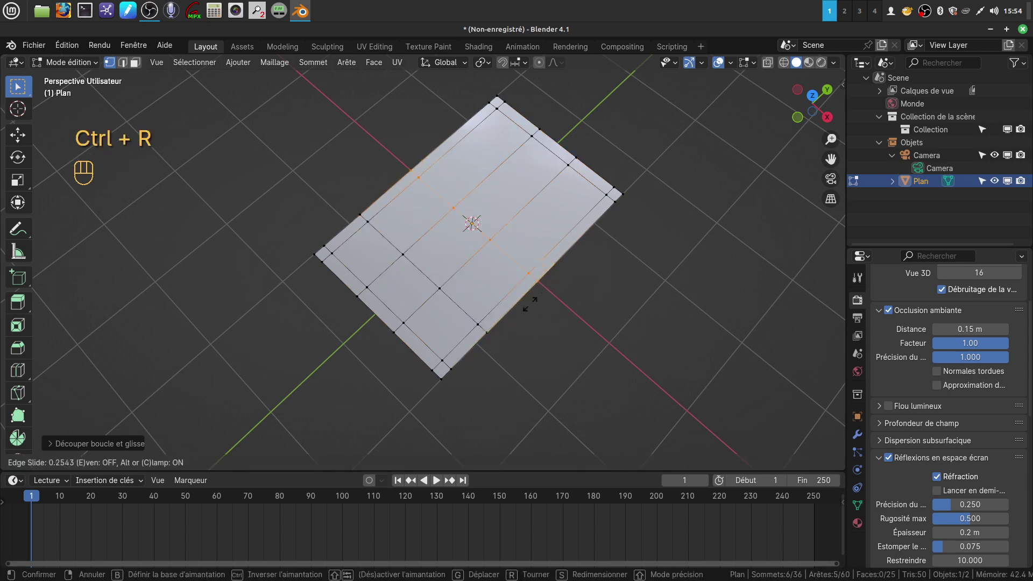
click(520, 342)
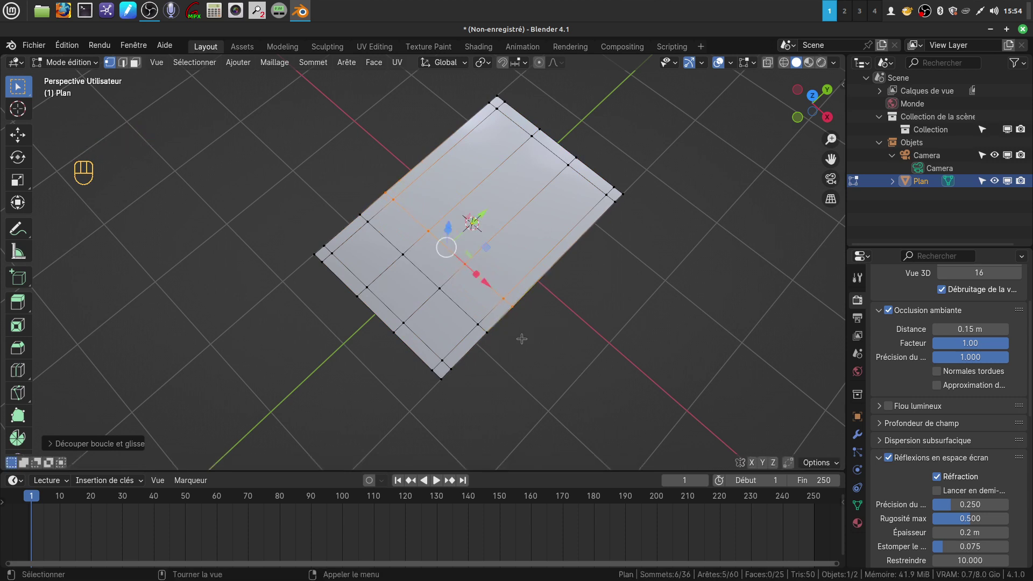
Add two crosswise loop cuts in the positive-Y half, one near the short end and one slightly further in, forming another narrow strip.
key(ctrl+r)
click(573, 230)
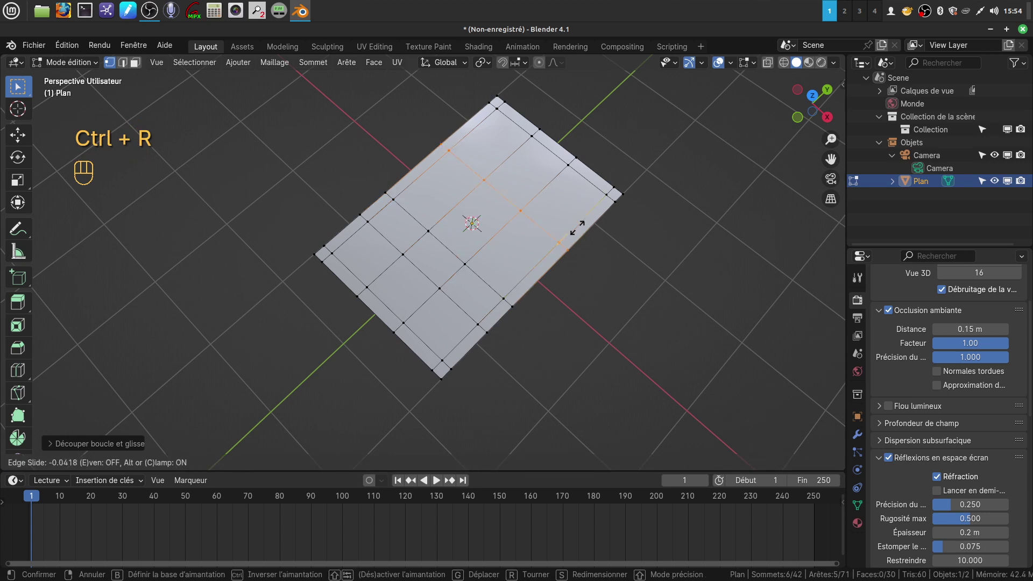
click(608, 206)
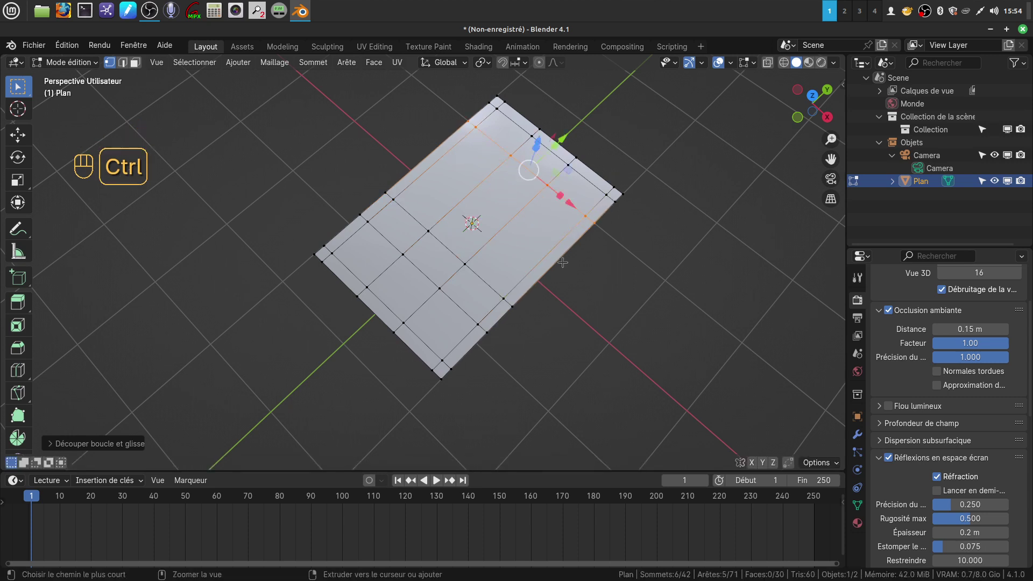
key(ctrl+r)
click(563, 262)
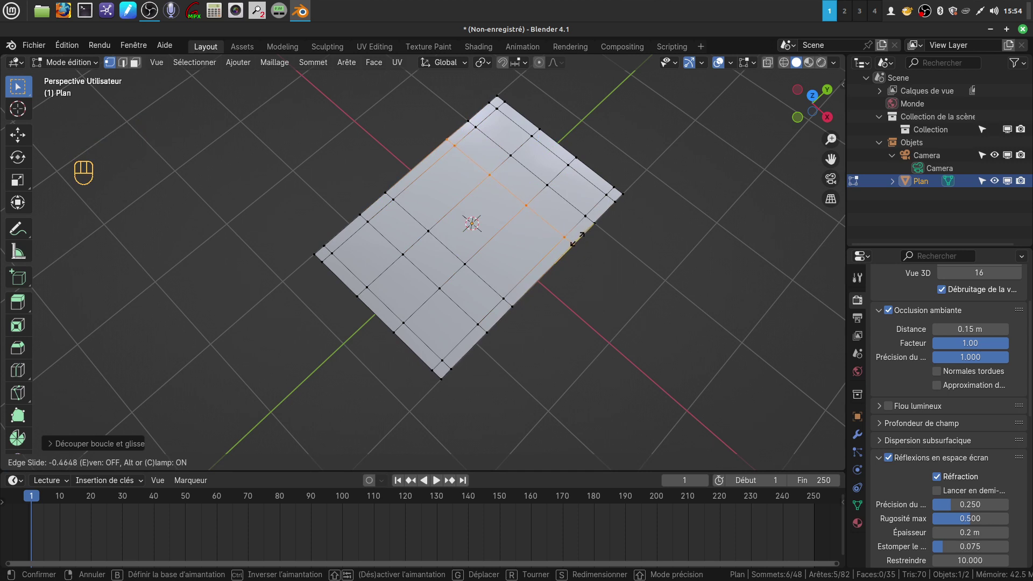
click(576, 238)
Extrude the plane's border faces upward about 0.5 m, leaving out the middle face of the negative-Y short side as a door opening.
shift+middle_drag(576, 238, 572, 248)
click(135, 63)
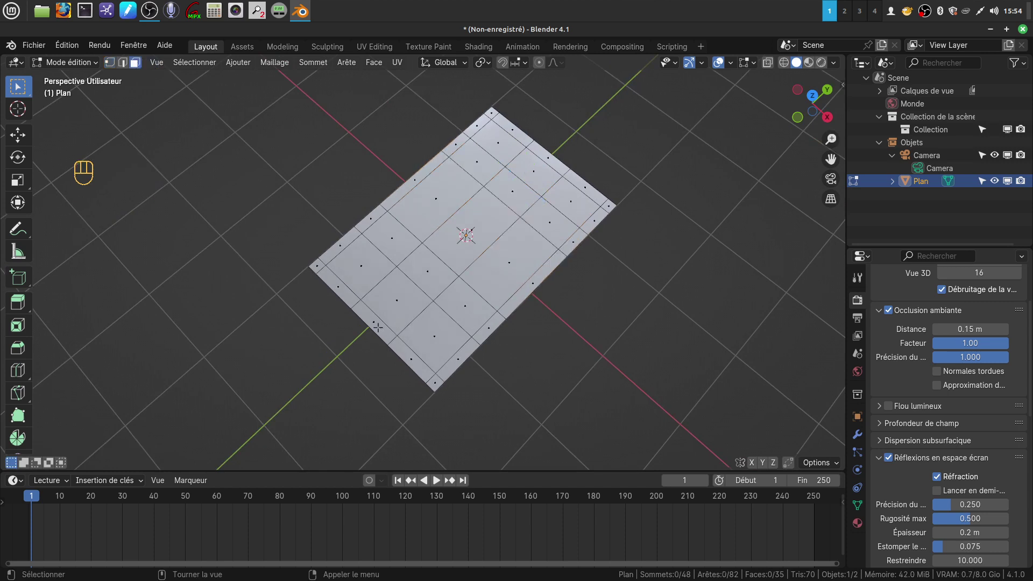
alt+click(394, 337)
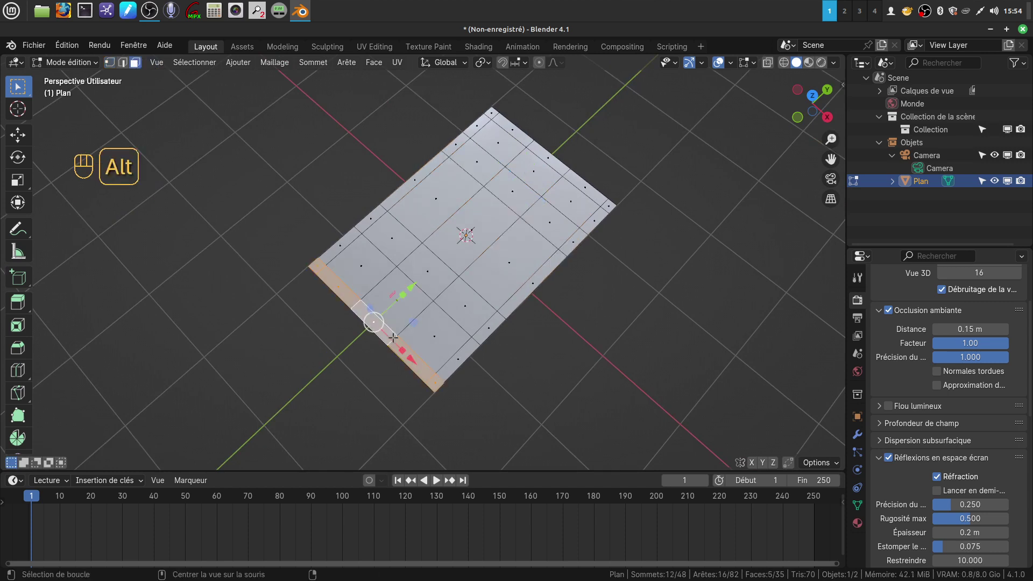
alt+shift+click(502, 316)
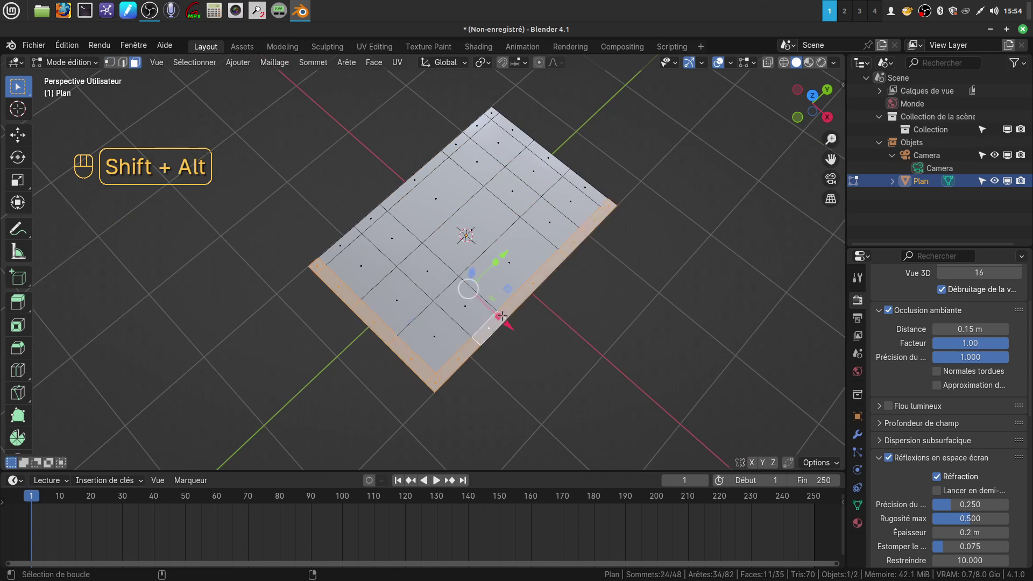
alt+shift+click(386, 206)
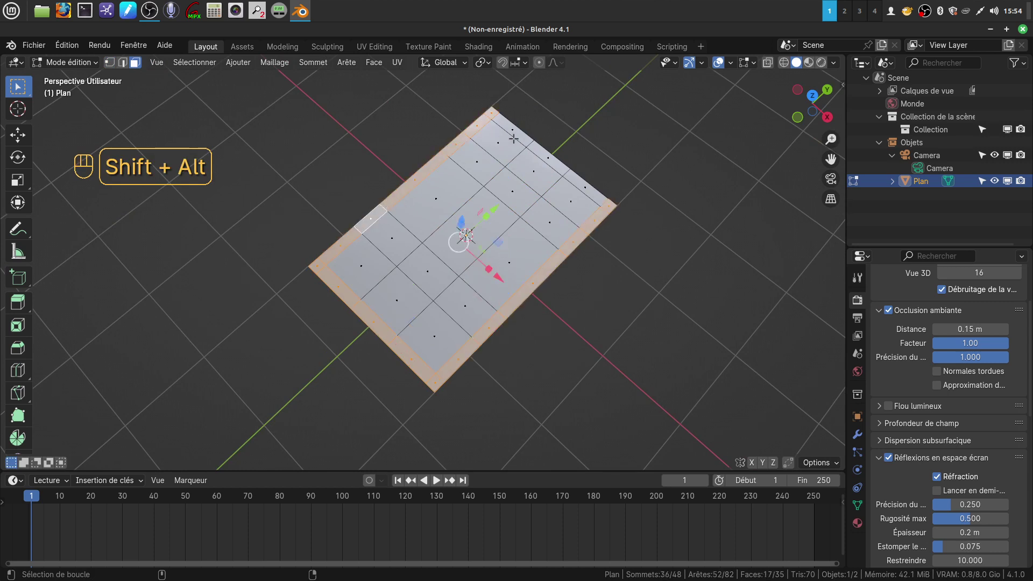
alt+shift+click(530, 144)
middle_drag(530, 144, 474, 338)
shift+click(377, 315)
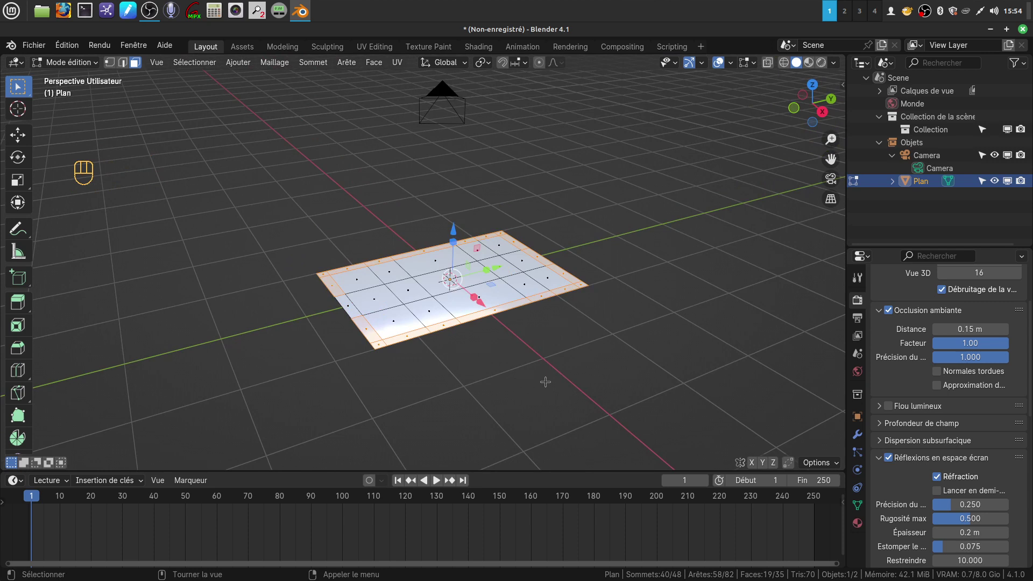
key(e)
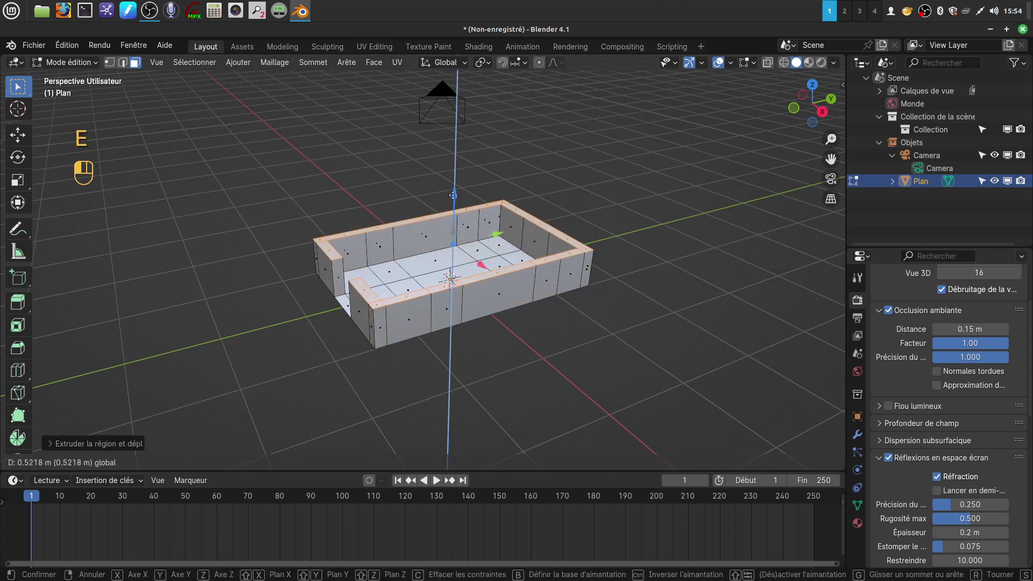
drag(454, 192, 454, 192)
Exclude the two narrow window sections on each long wall from the selected wall tops and extrude the remaining ones upward about 0.56 m.
middle_drag(473, 306, 477, 336)
scroll(471, 310, up, 1)
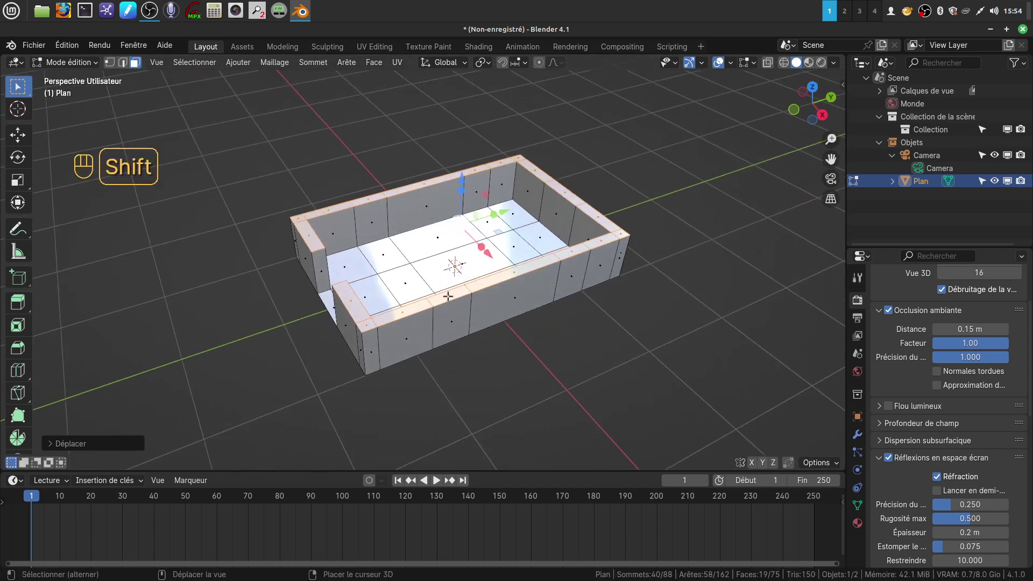
shift+click(448, 302)
shift+click(375, 200)
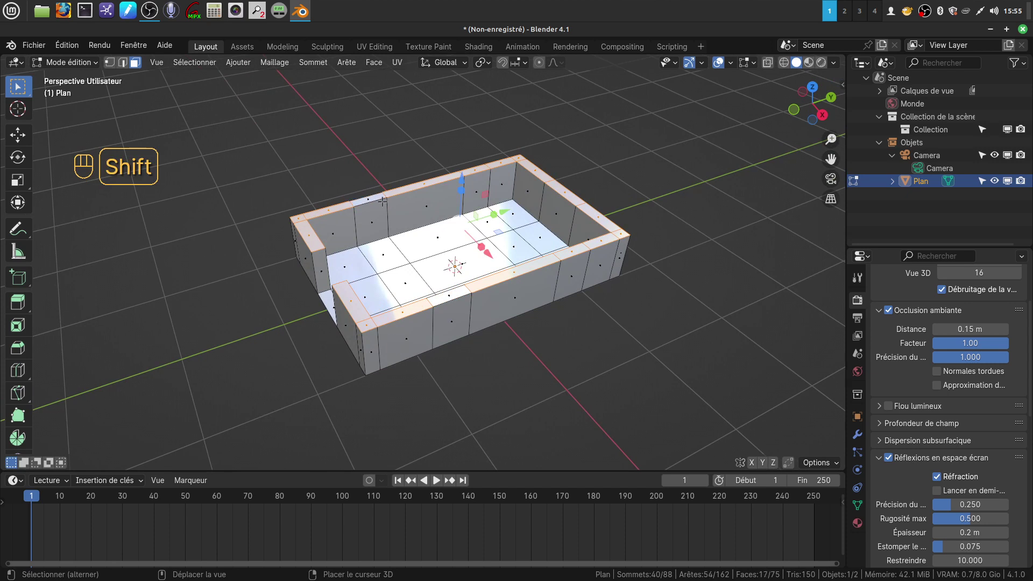
shift+click(480, 167)
shift+click(576, 250)
middle_drag(576, 251, 553, 373)
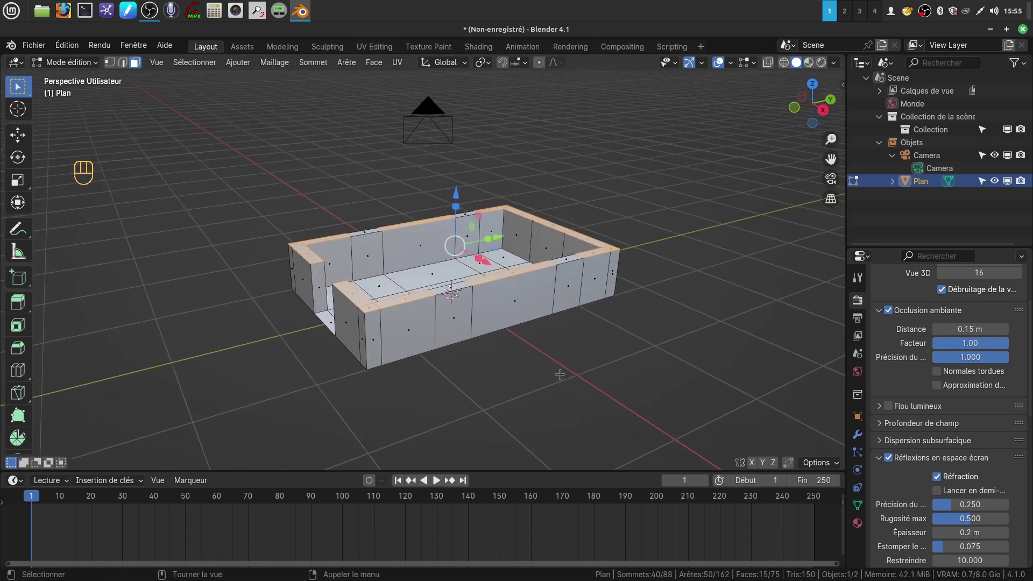
key(e)
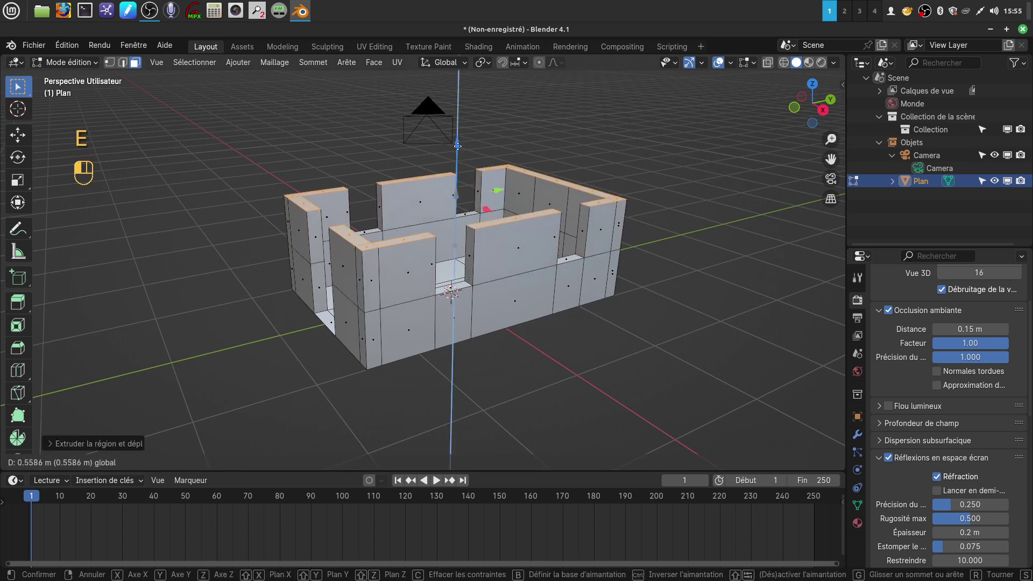
drag(457, 146, 457, 146)
Bridge the top edges of the negative-X long wall's window gap nearest the door end with a face.
middle_drag(498, 264, 491, 313)
key(2)
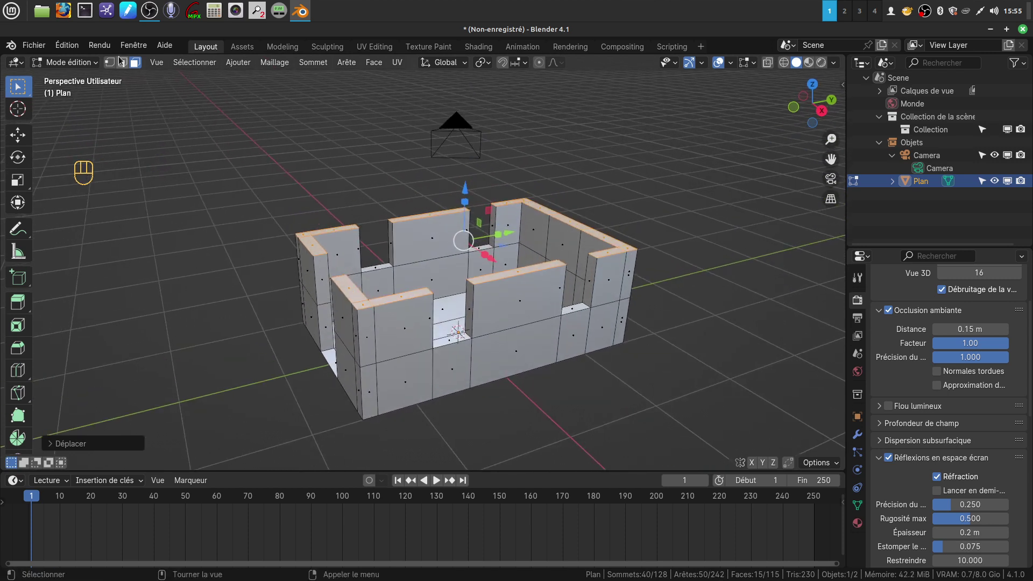
click(369, 172)
middle_drag(369, 172, 359, 167)
click(355, 164)
shift+middle_drag(437, 170, 429, 251)
scroll(429, 251, up, 4)
scroll(428, 252, up, 1)
shift+click(302, 189)
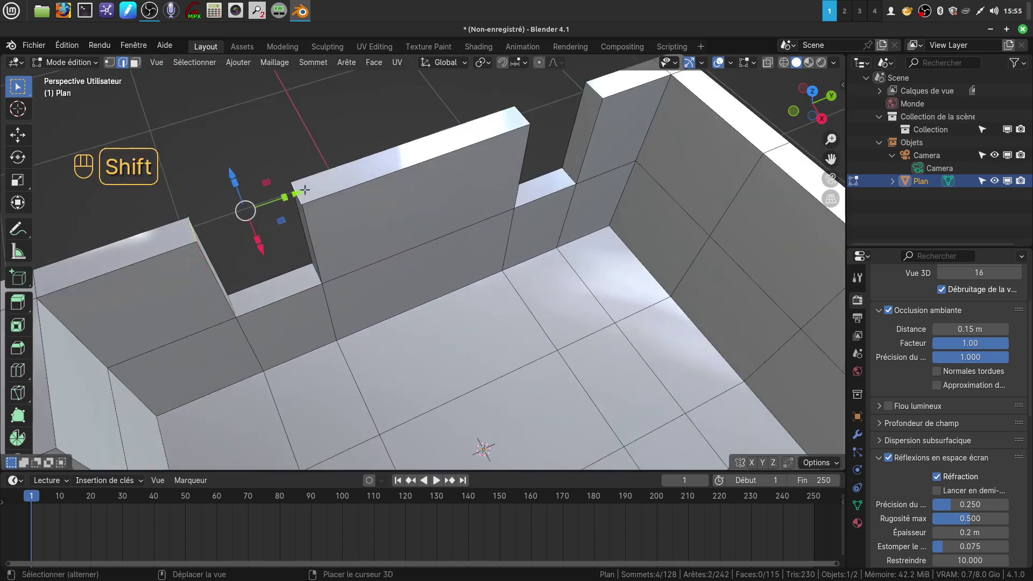
key(f)
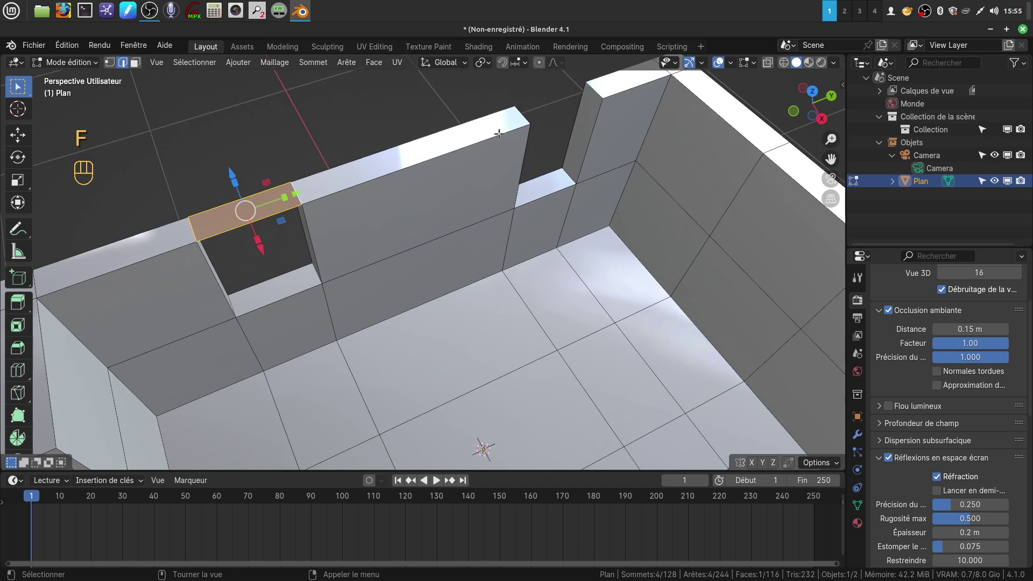
Fill the top of the negative-X long wall's other window gap, near the positive-Y end, with a face.
click(520, 113)
shift+click(596, 92)
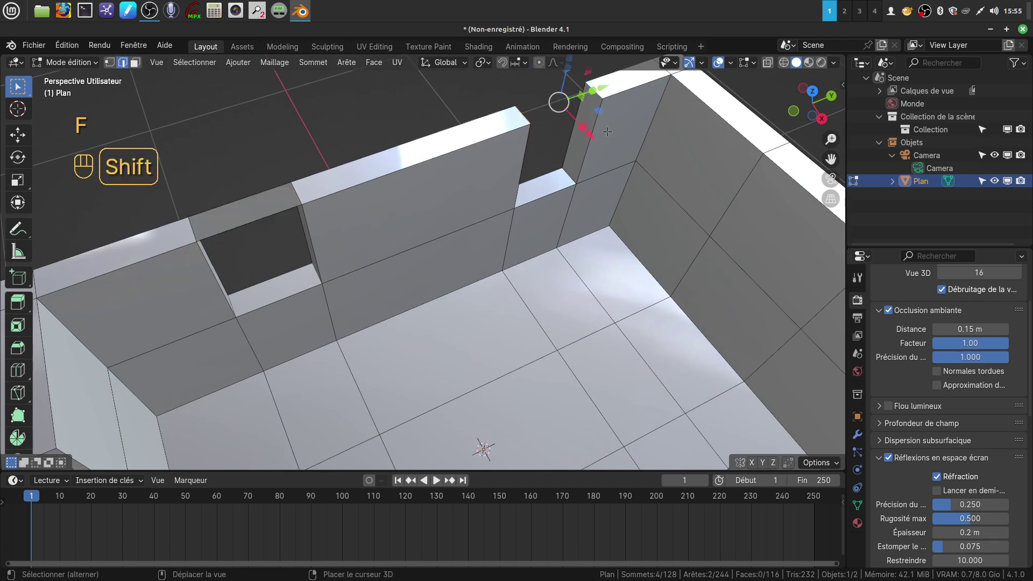
scroll(560, 261, down, 4)
shift+scroll(560, 261, down, 3)
key(f)
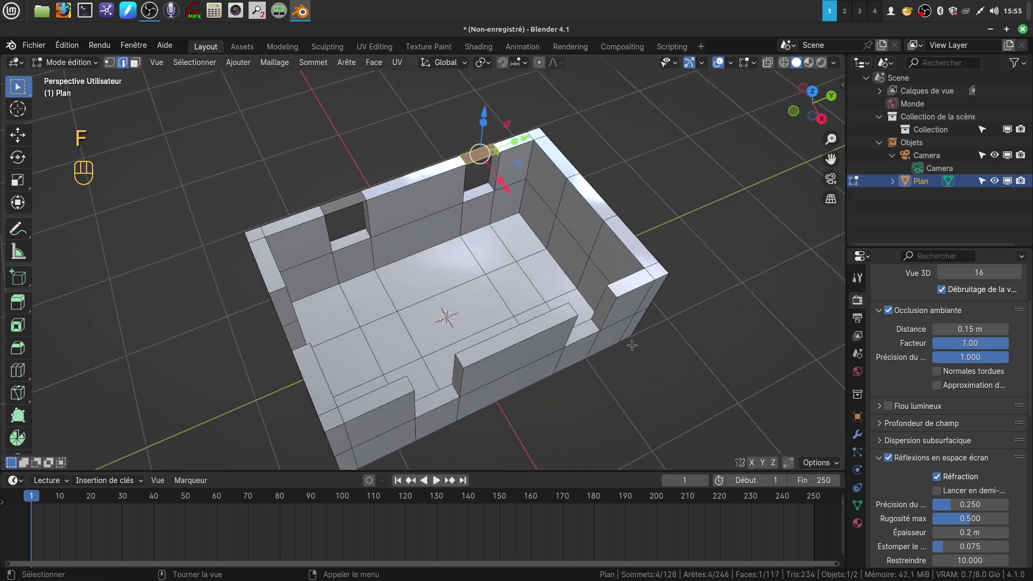
Fill the tops of both window gaps in the positive-X long wall with faces between their facing top edges.
click(574, 311)
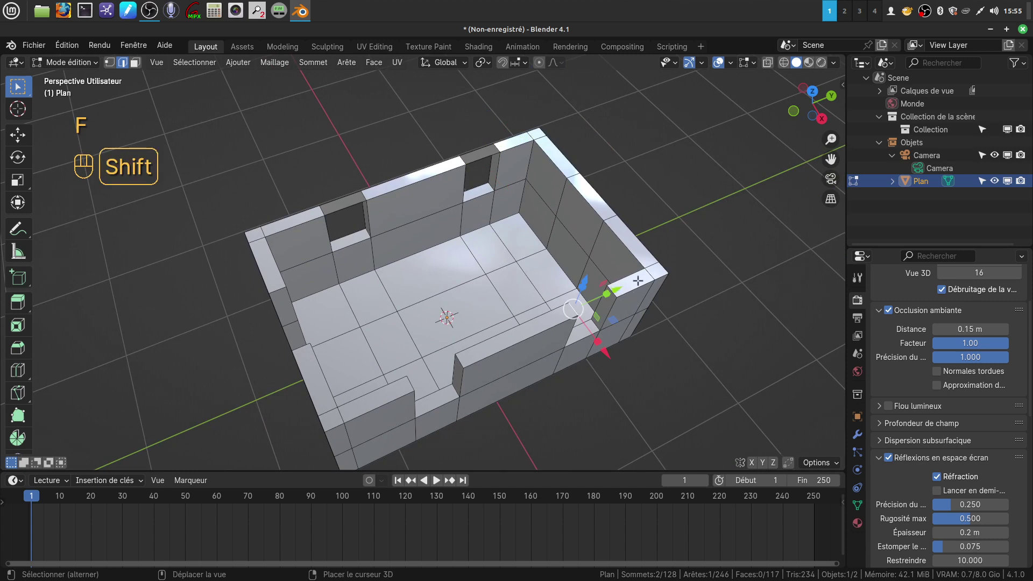
click(688, 63)
shift+click(611, 290)
key(f)
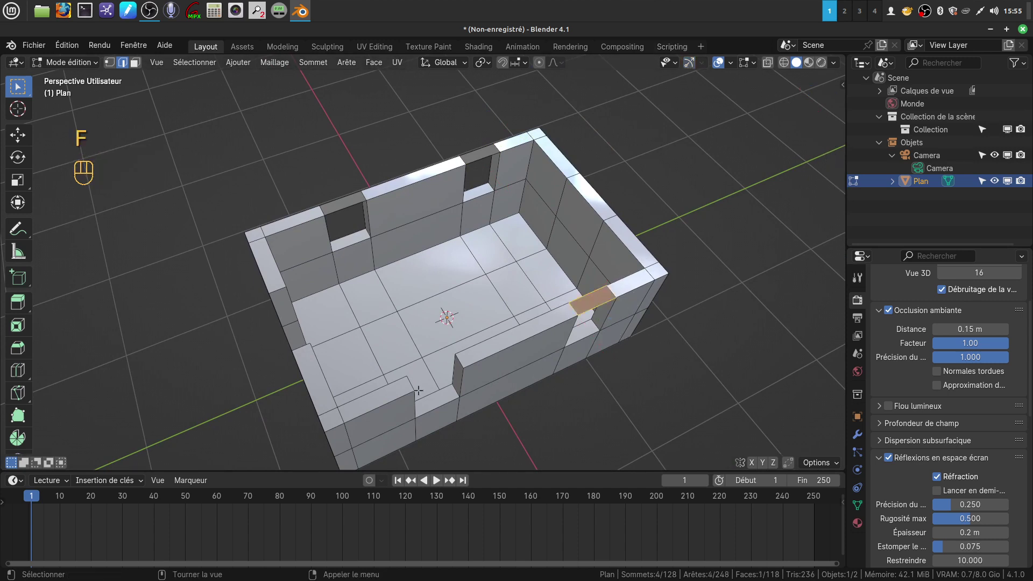
click(409, 385)
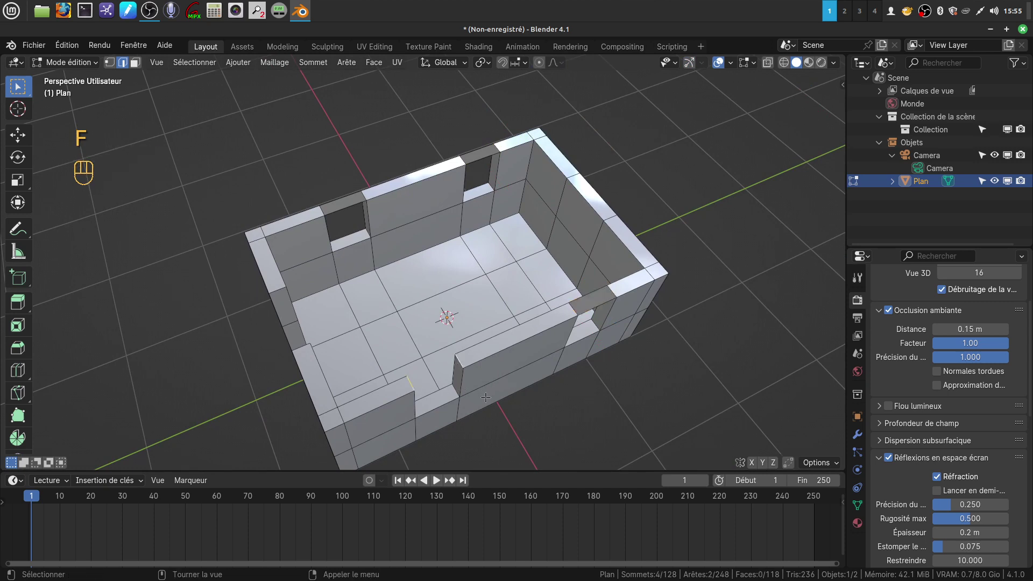
key(f)
Fill the top of the door gap in the negative-Y short wall with a face joining its two upper edges.
middle_drag(485, 397, 398, 375)
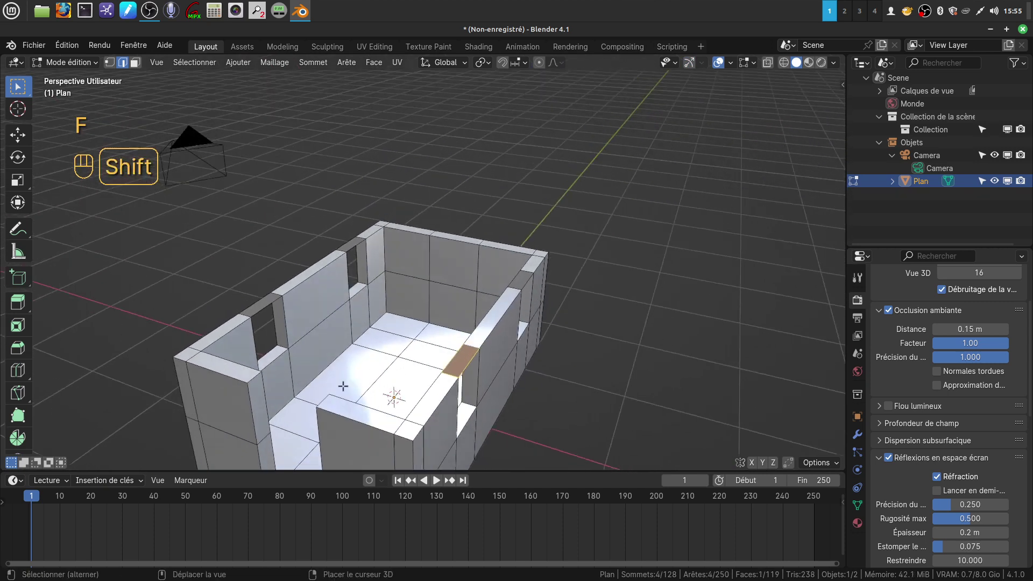
click(256, 379)
shift+click(319, 403)
key(f)
Select all wall-top faces, including the new door and window faces, extrude them upward about 0.13 m and raise them slightly more.
middle_drag(355, 399, 291, 379)
scroll(291, 379, down, 4)
shift+middle_drag(420, 383, 334, 354)
shift+middle_drag(439, 371, 501, 333)
key(KP_1)
key(z)
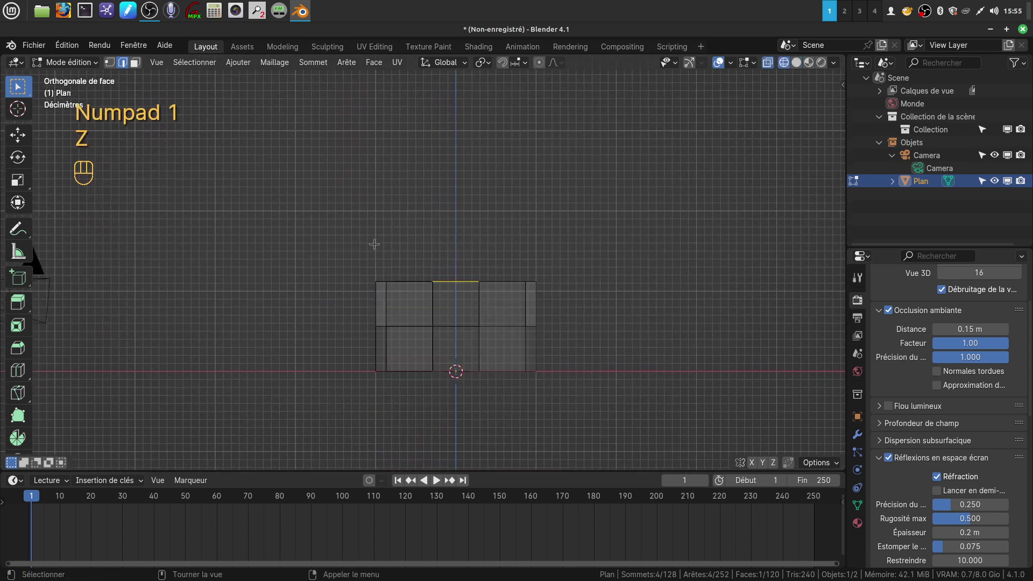
click(134, 63)
drag(352, 258, 554, 290)
mouse_move(567, 284)
middle_down()
mouse_move(495, 337)
mouse_move(519, 321)
mouse_move(474, 372)
mouse_move(429, 349)
mouse_move(392, 297)
middle_up()
key(z)
scroll(429, 349, up, 2)
click(689, 63)
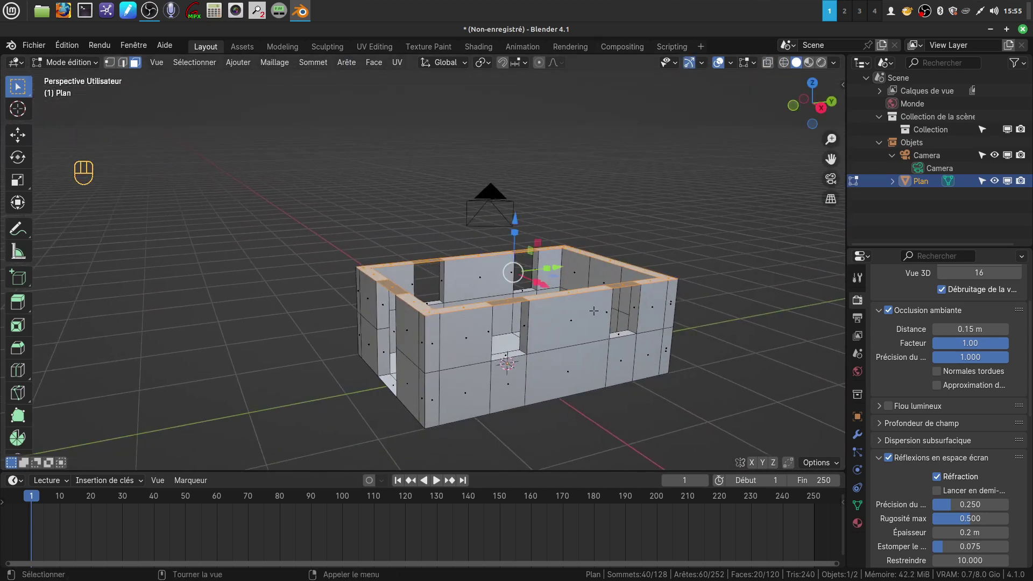
key(e)
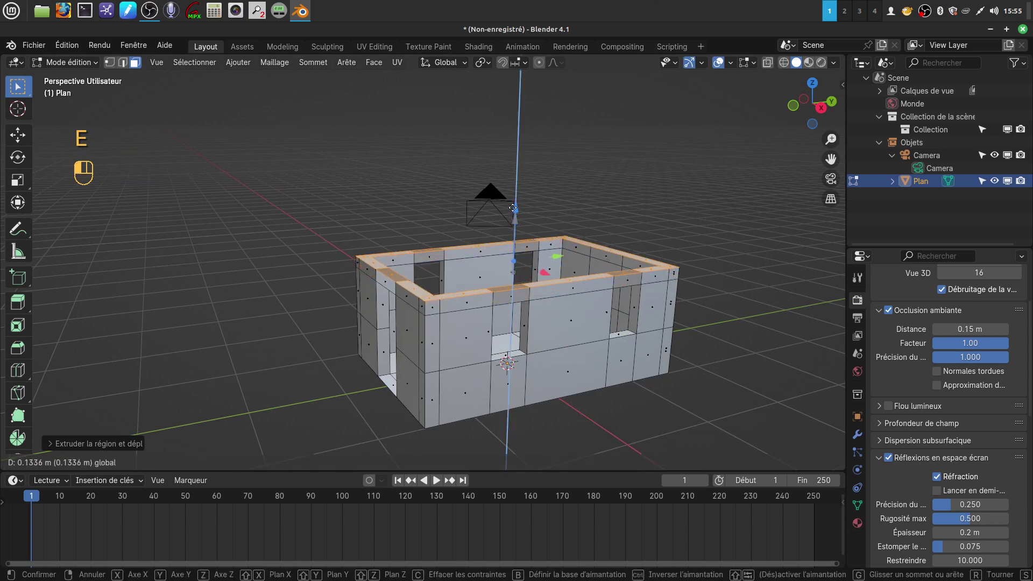
click(514, 207)
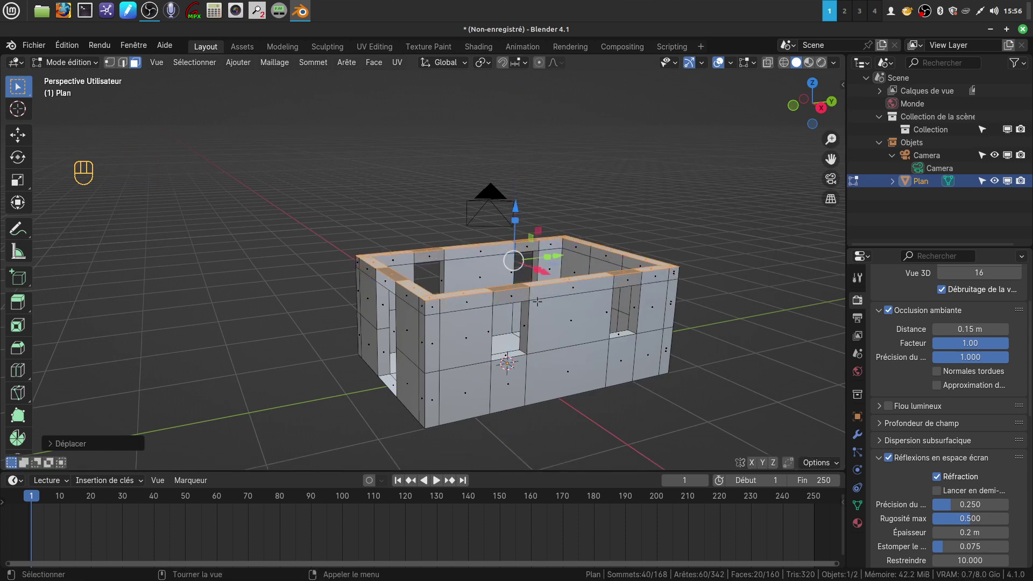
drag(515, 216, 516, 204)
Recalculate the normals of the whole building mesh to the outside and return to Object Mode.
scroll(640, 369, down, 1)
shift+middle_drag(628, 371, 560, 358)
scroll(581, 374, up, 2)
key(a)
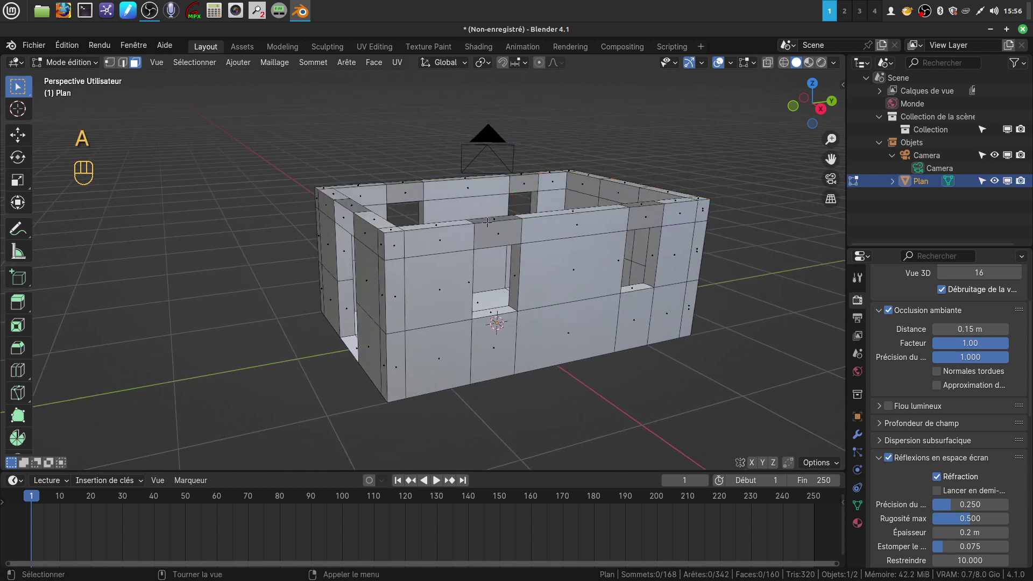
middle_drag(537, 307, 557, 318)
key(a)
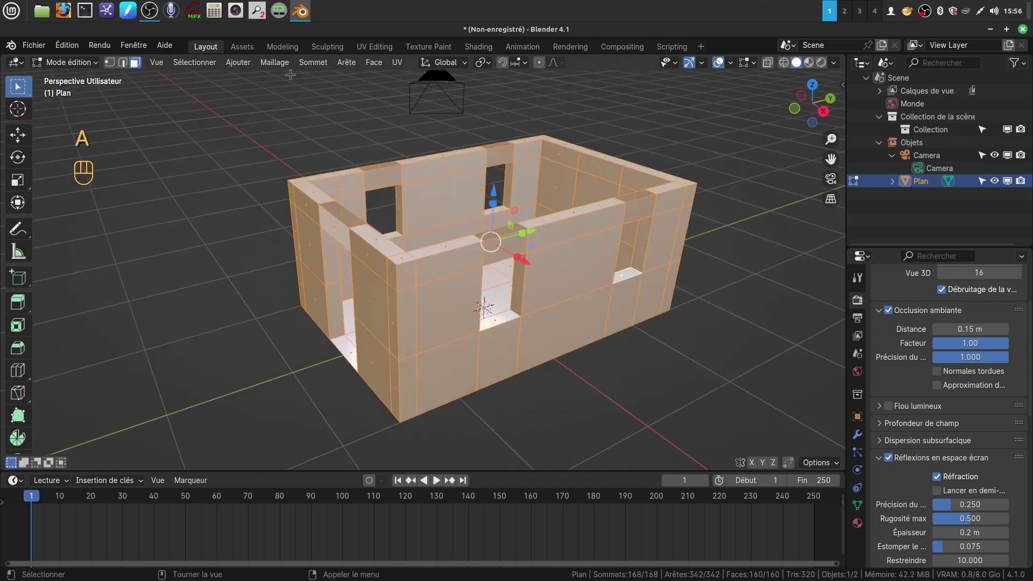
click(270, 63)
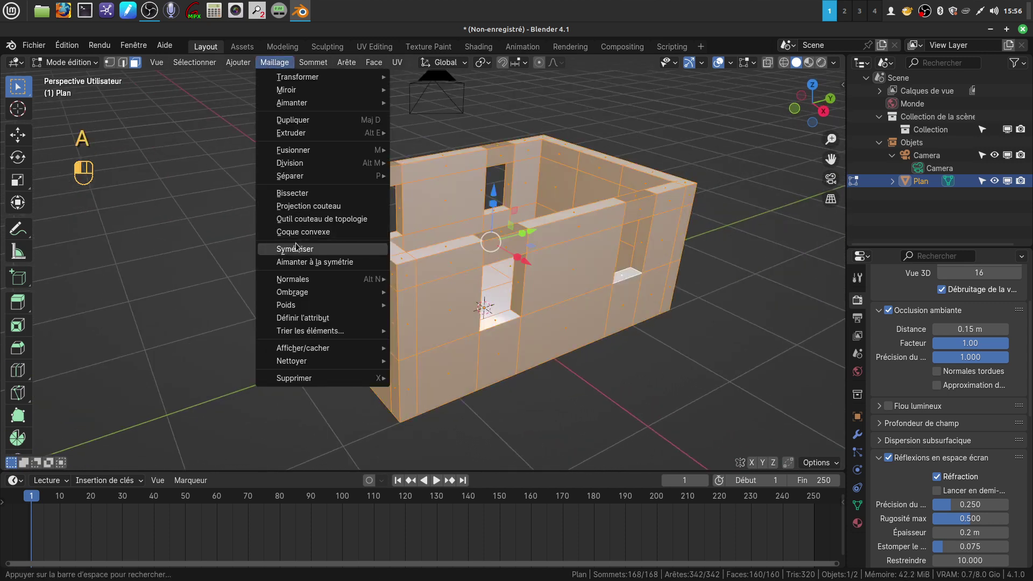
mouse_move(304, 285)
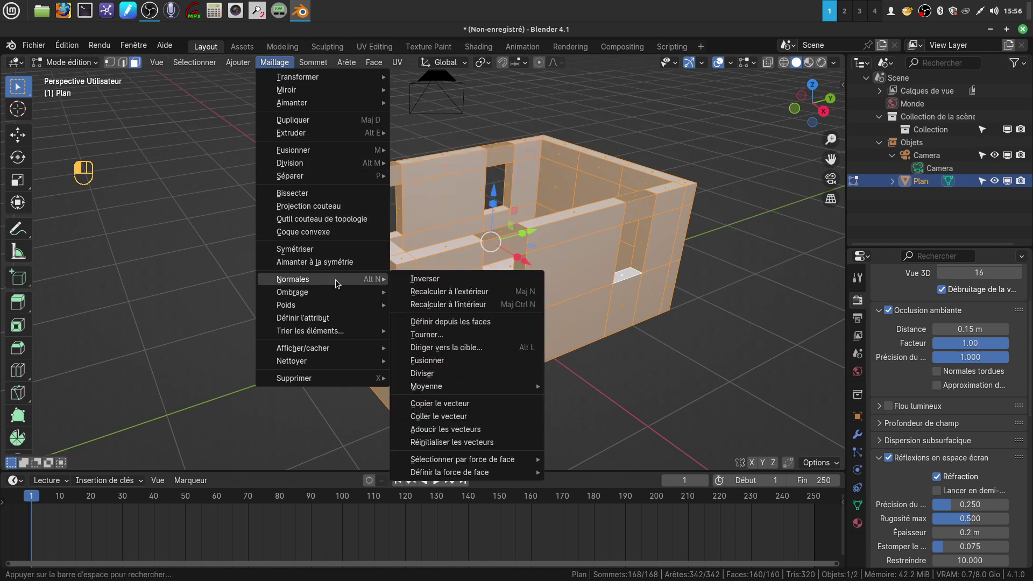
click(464, 292)
middle_drag(464, 298, 530, 307)
key(Tab)
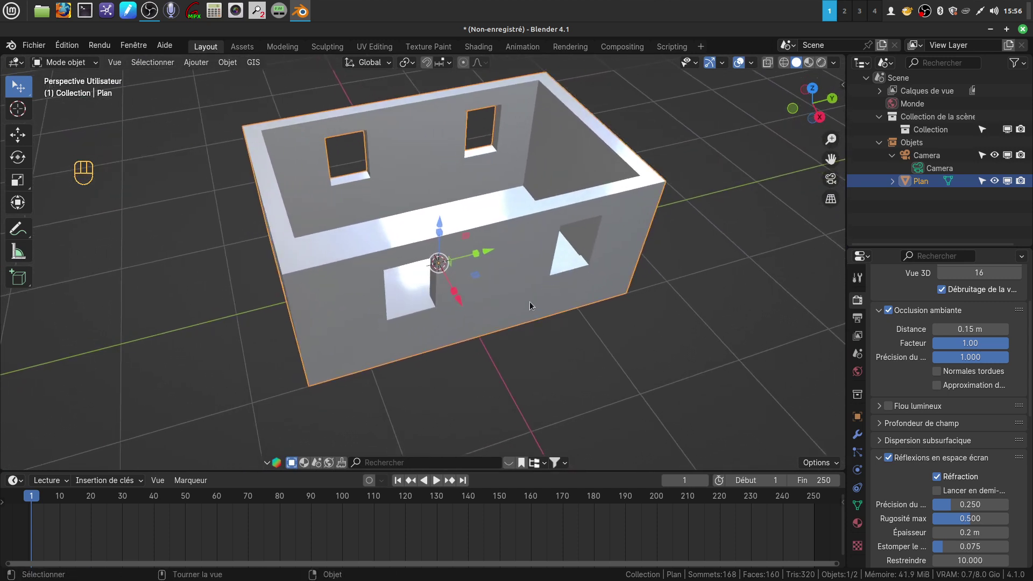
Duplicate the building in place, move the copy to a new collection named Collection 2 and disable that collection in the viewport.
key(shift+d)
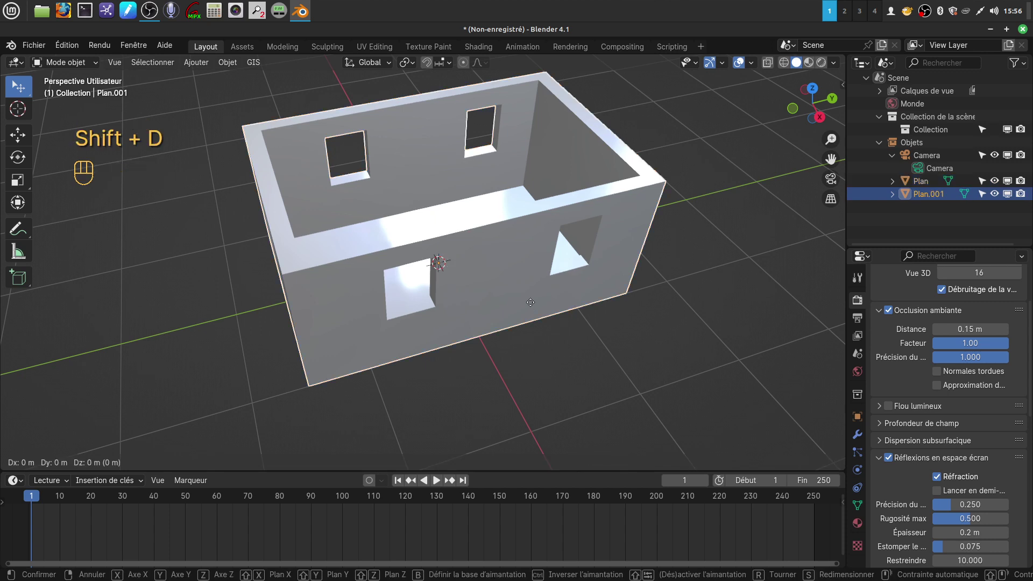
right_click(530, 302)
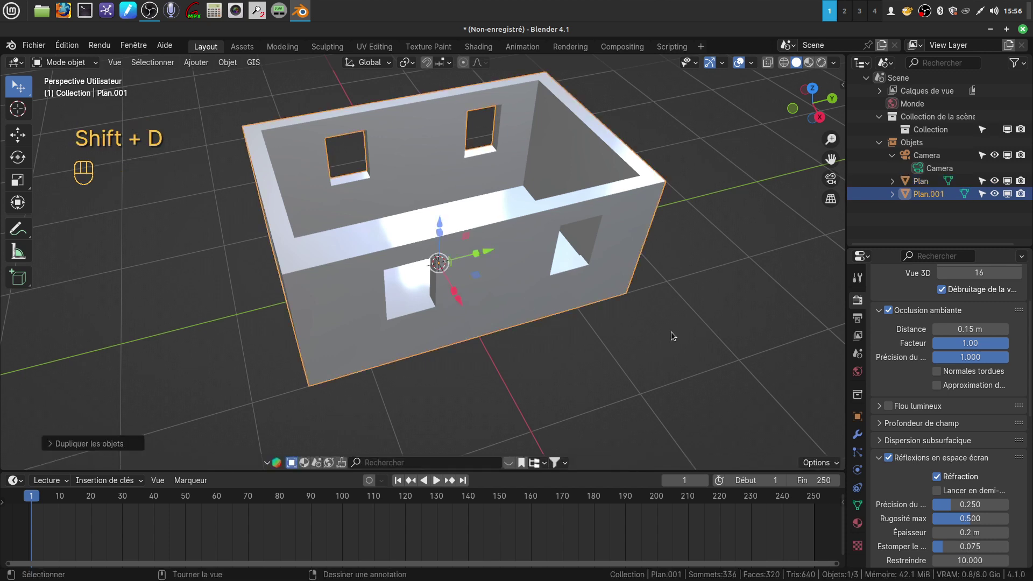
key(m)
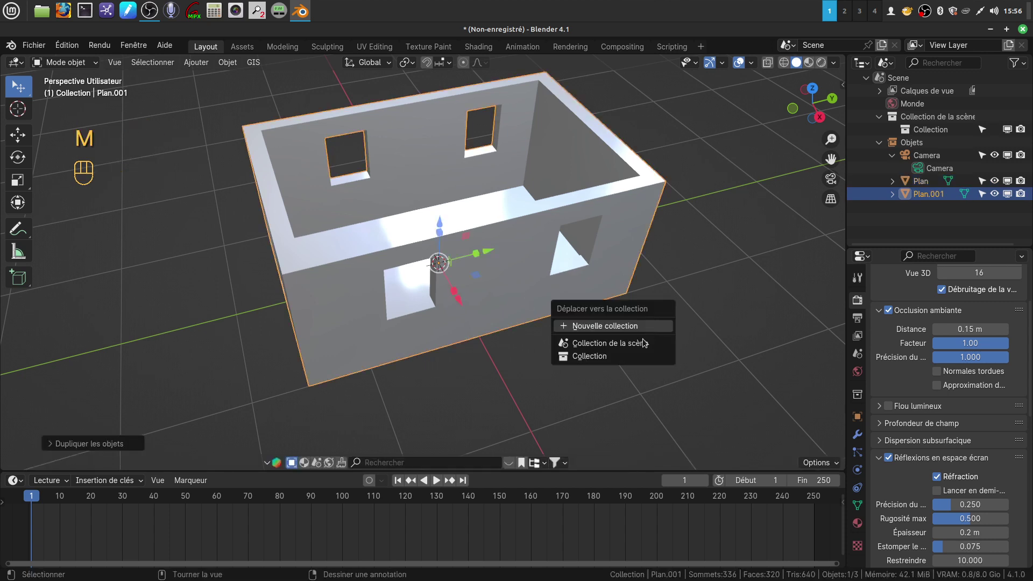
click(566, 326)
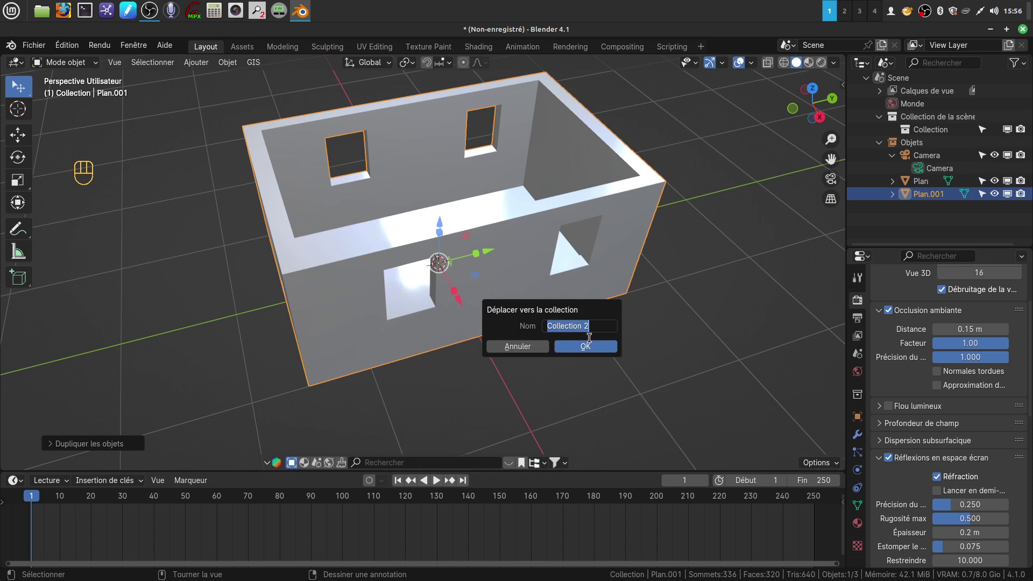
click(598, 346)
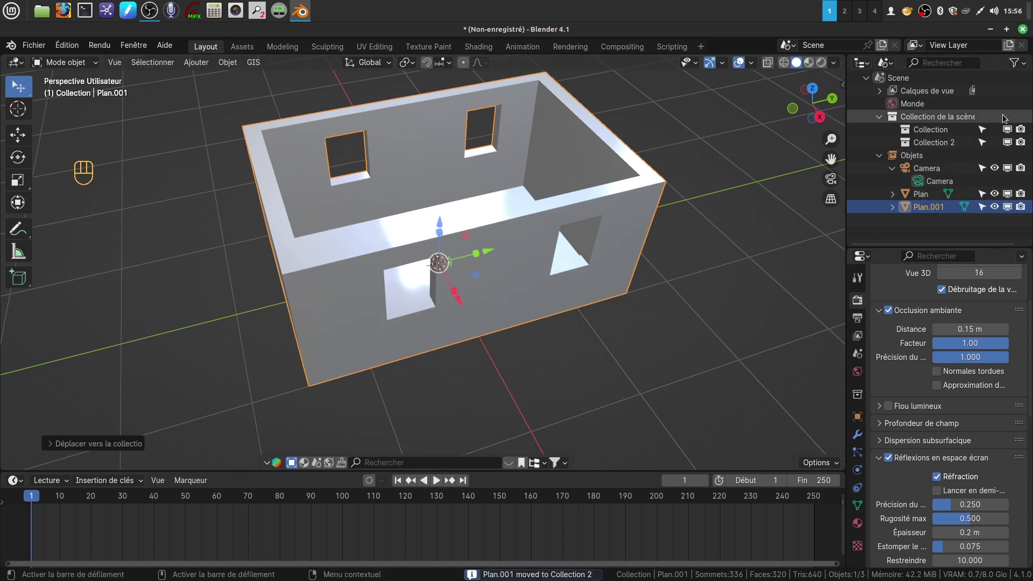
click(1007, 142)
Examine the original building's mesh in Edit Mode from outside and above, with nothing selected.
click(530, 238)
middle_drag(563, 270, 713, 370)
key(Tab)
key(a)
middle_drag(548, 365, 546, 247)
middle_drag(399, 230, 369, 339)
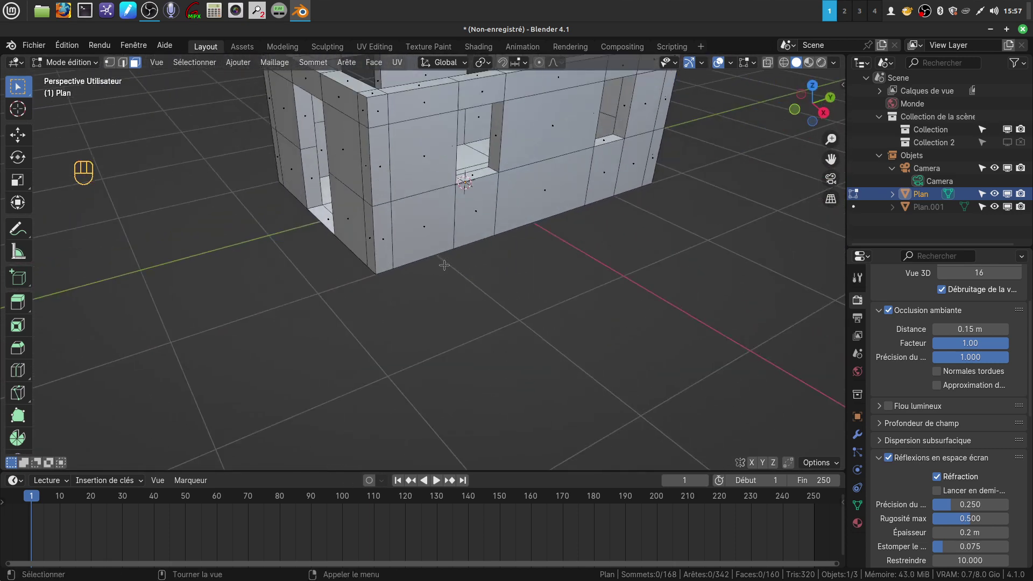
shift+middle_drag(444, 263, 373, 349)
middle_drag(485, 310, 445, 353)
scroll(454, 344, up, 2)
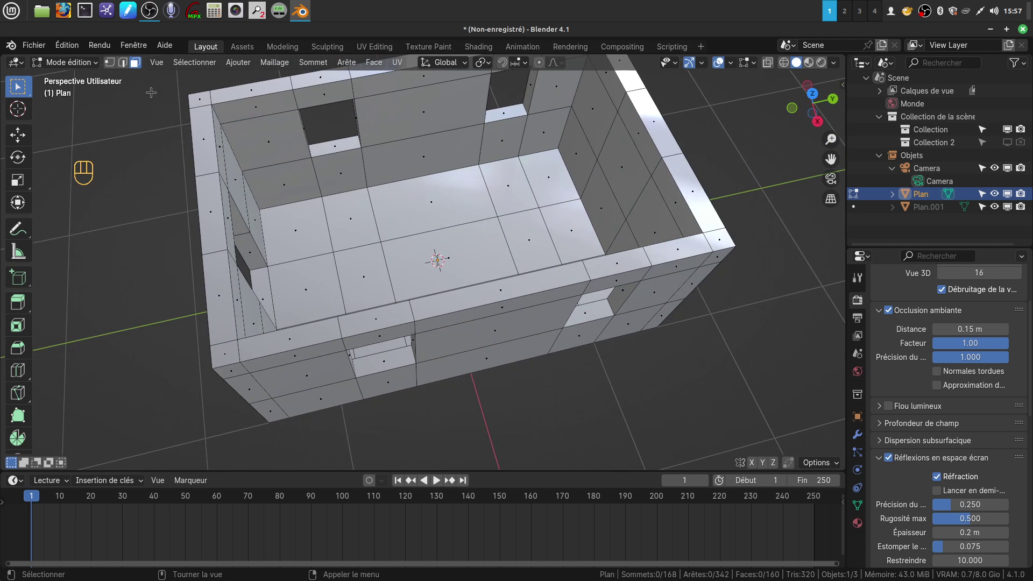
key(Tab)
click(583, 424)
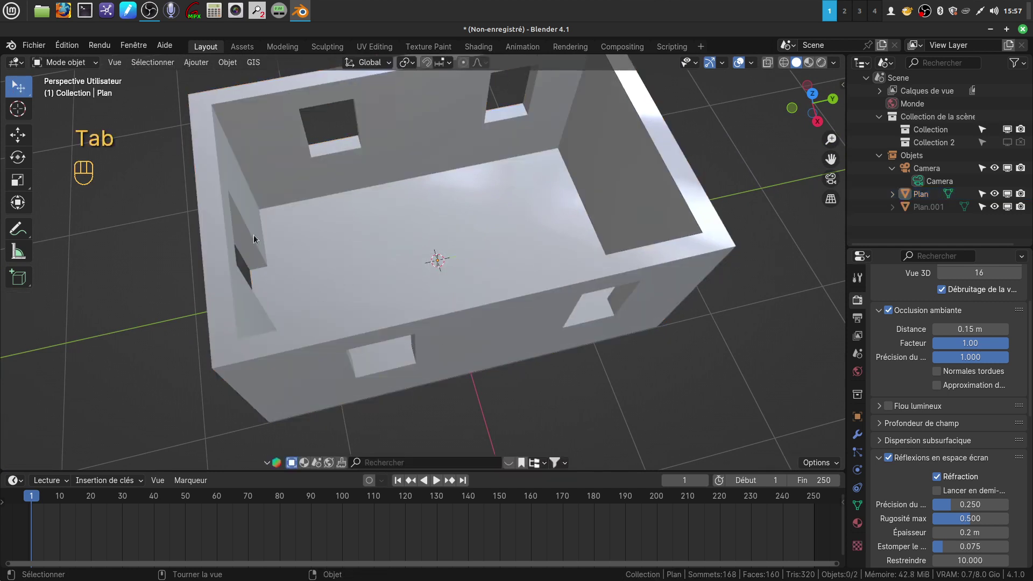
Add a cube at the building's centre, scale it down to fit within the footprint and shift it along the Y axis.
click(200, 63)
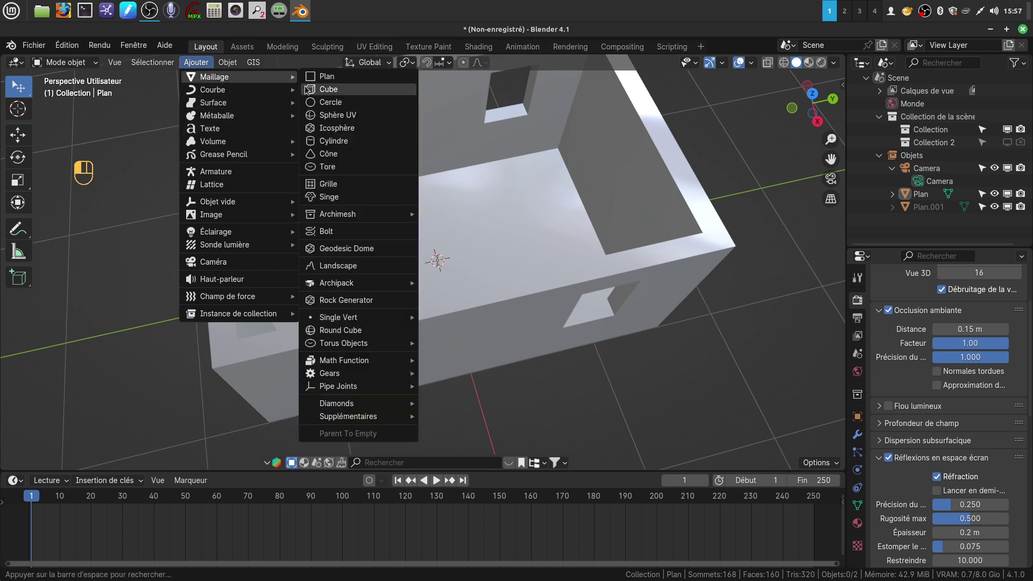
click(328, 90)
middle_drag(328, 93, 469, 258)
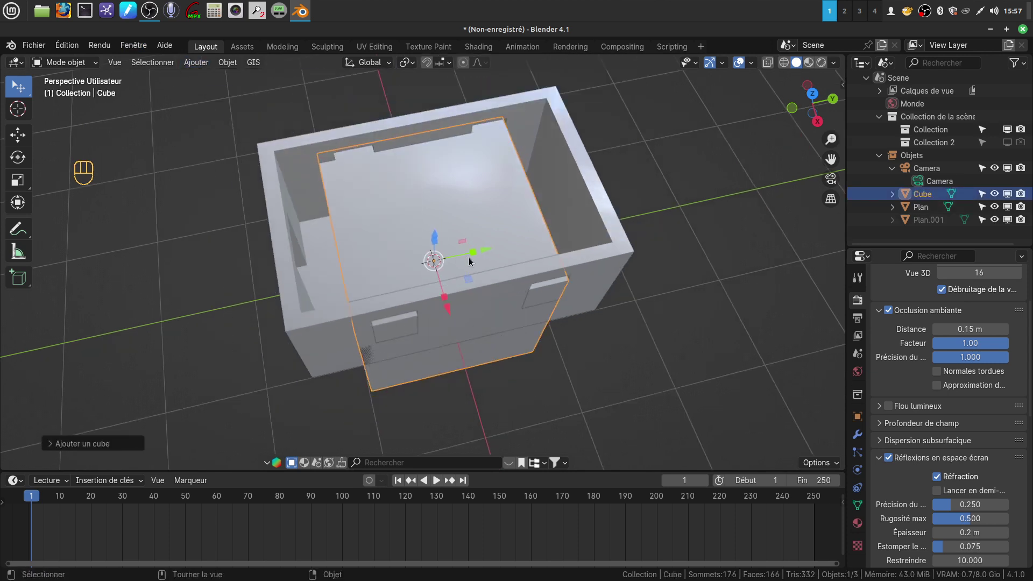
key(s)
click(505, 320)
middle_drag(505, 320, 459, 200)
drag(492, 184, 521, 180)
Select the cube together with the building as the active object and join them with a Bool Tool union.
mouse_move(553, 315)
middle_down()
mouse_move(543, 174)
mouse_move(519, 297)
middle_up()
mouse_move(486, 364)
shift+middle_down()
mouse_move(502, 157)
mouse_move(486, 236)
mouse_move(537, 213)
shift+middle_up()
shift+click(531, 248)
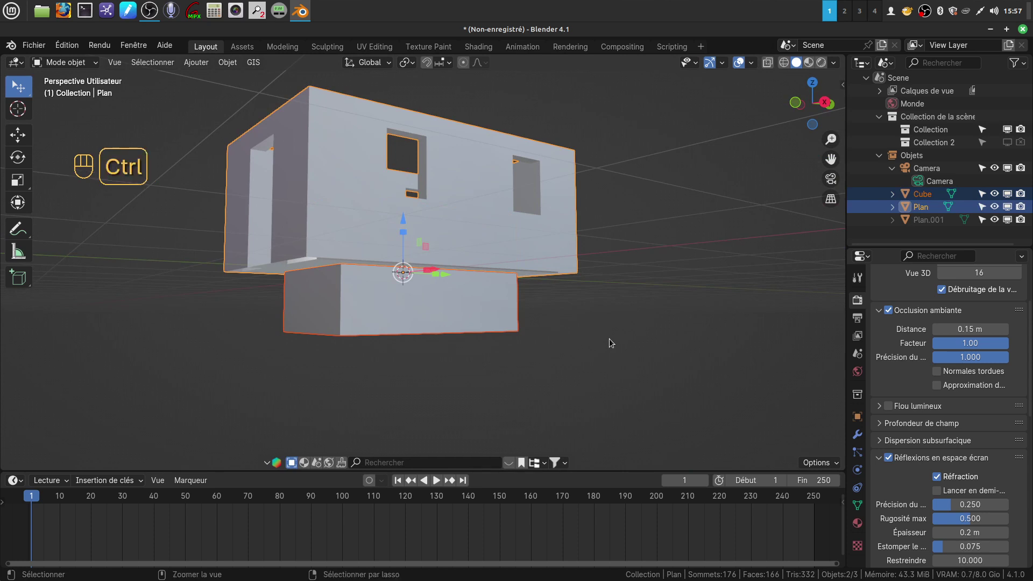
key(ctrl+KP_Add)
mouse_move(592, 328)
middle_down()
mouse_move(593, 271)
mouse_move(622, 262)
mouse_move(624, 285)
mouse_move(589, 282)
mouse_move(576, 322)
mouse_move(586, 320)
middle_up()
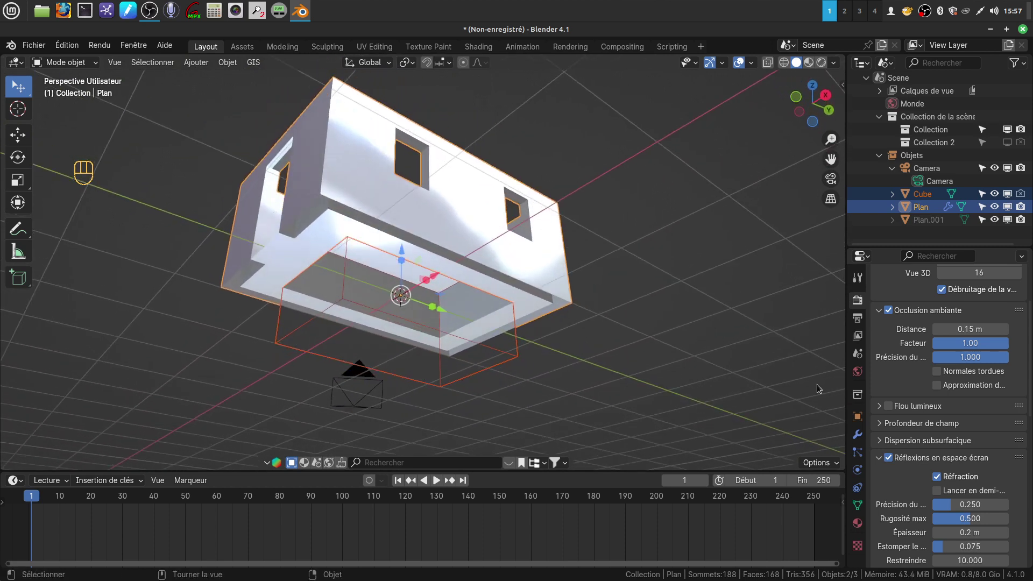
Try the Difference operation on the building's Boolean modifier.
click(857, 435)
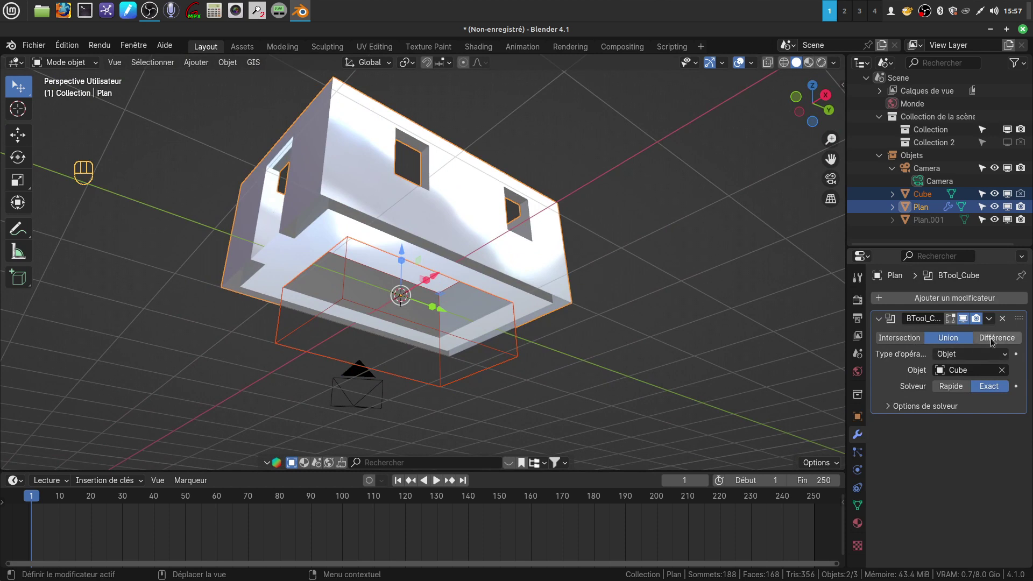
click(992, 339)
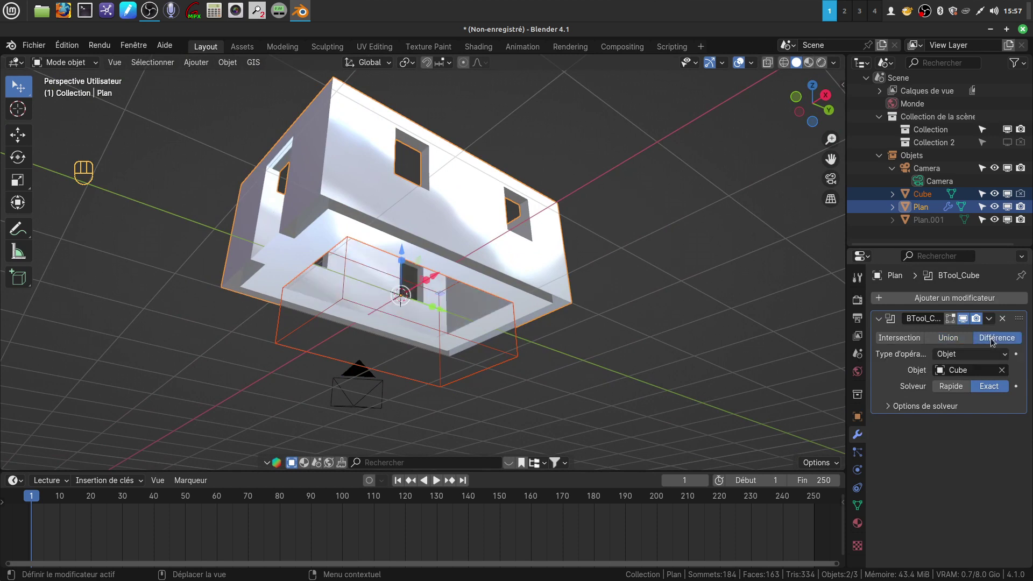
middle_drag(553, 355, 573, 418)
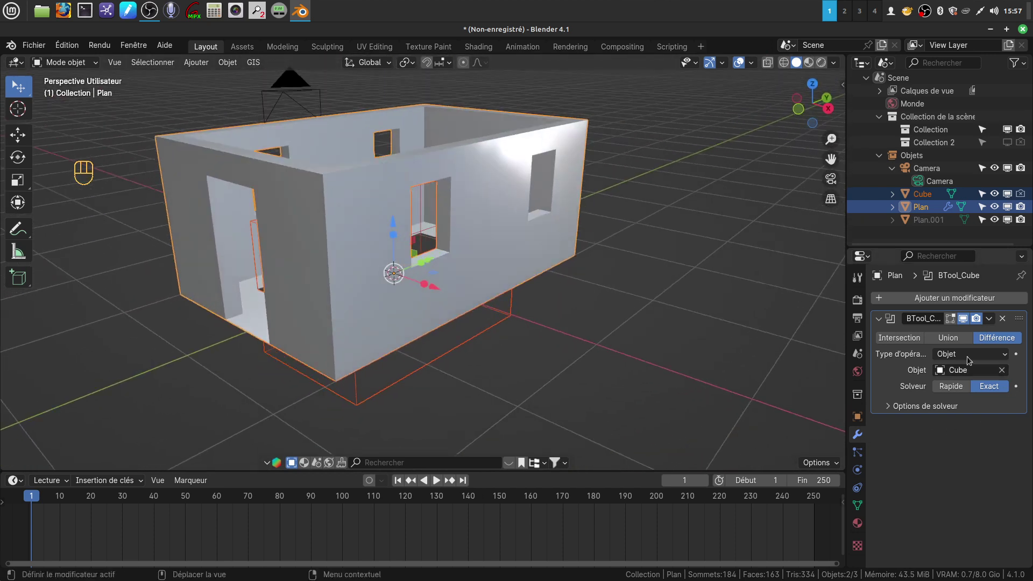
Switch the building's Boolean modifier to Union with the Fast (Rapide) solver and apply it.
click(930, 339)
middle_drag(592, 344, 537, 342)
click(950, 386)
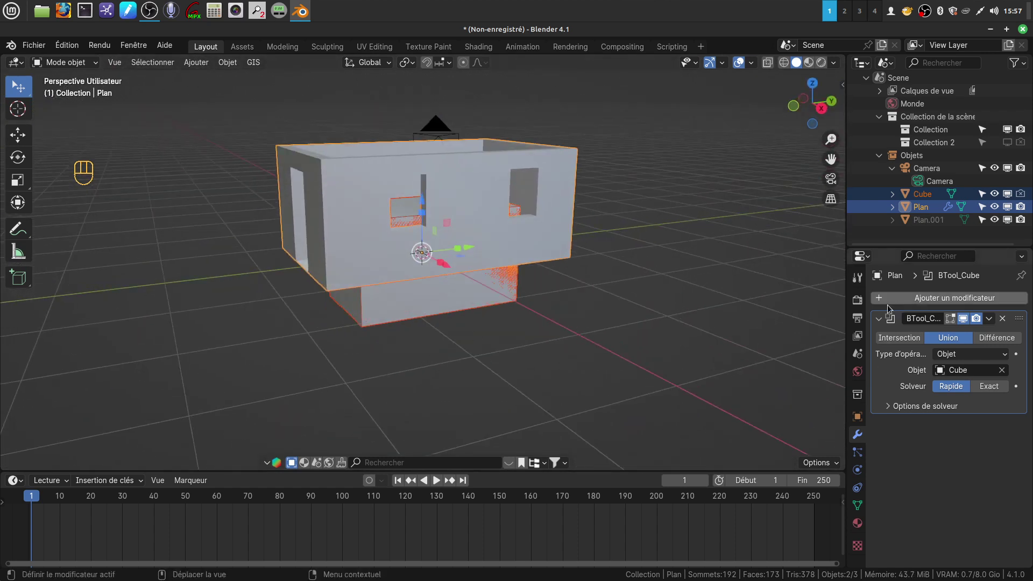
click(989, 319)
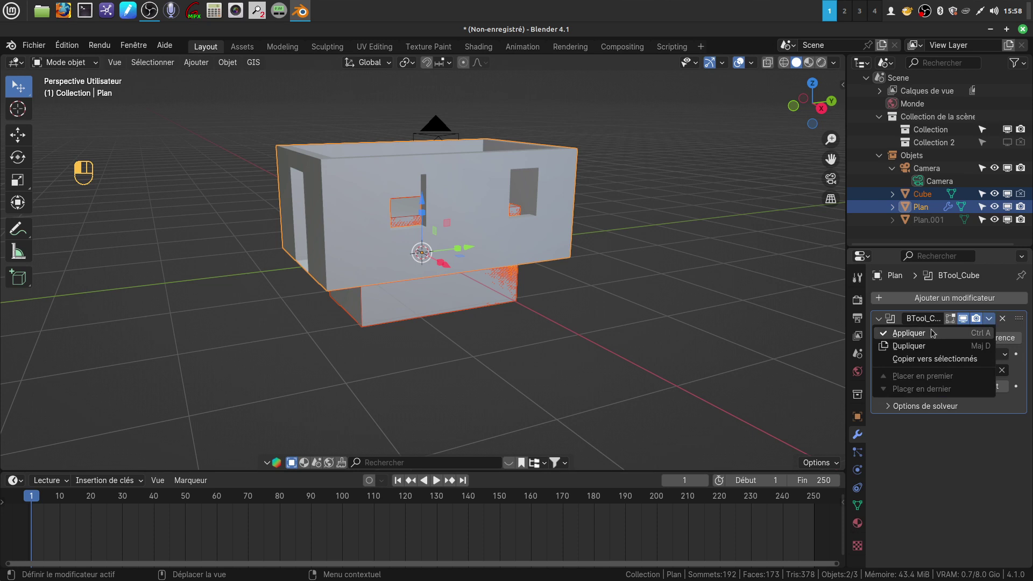
click(921, 334)
Select the leftover cube object and delete it from the scene.
middle_drag(511, 309, 512, 312)
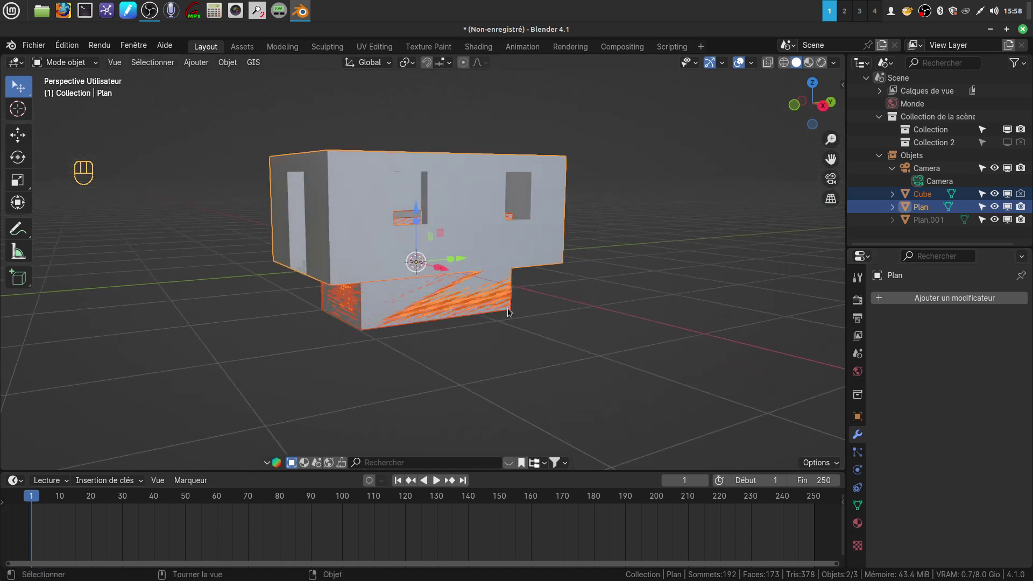
click(512, 312)
key(x)
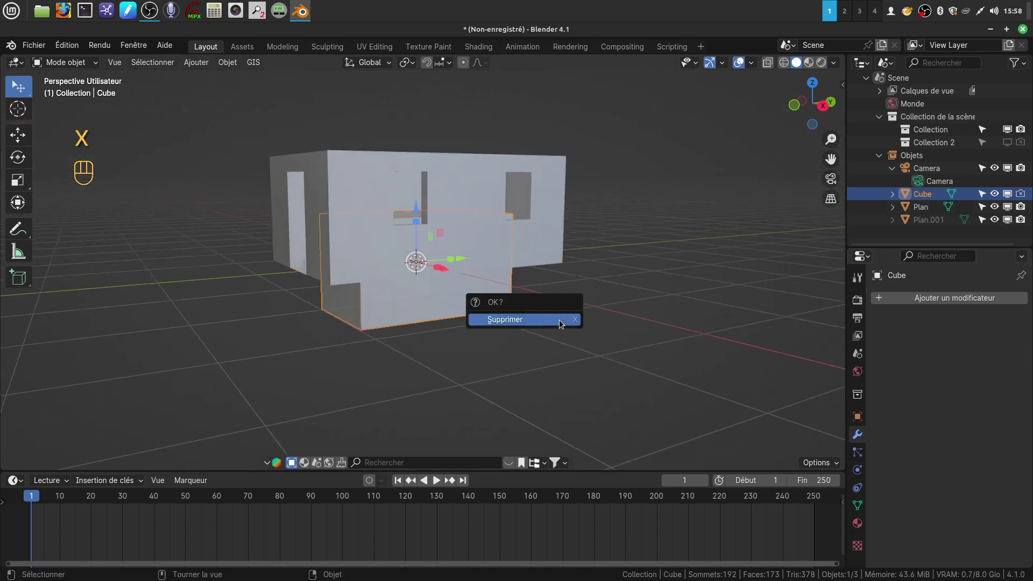
click(553, 320)
Select the building from above and enter Edit Mode on it.
middle_drag(546, 314, 515, 368)
scroll(514, 368, up, 3)
key(Tab)
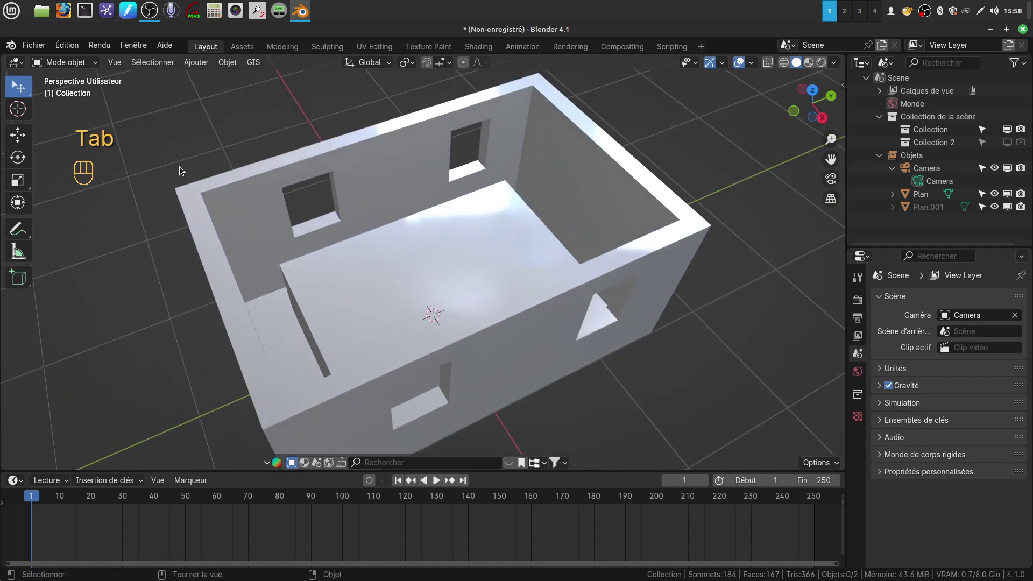
click(404, 294)
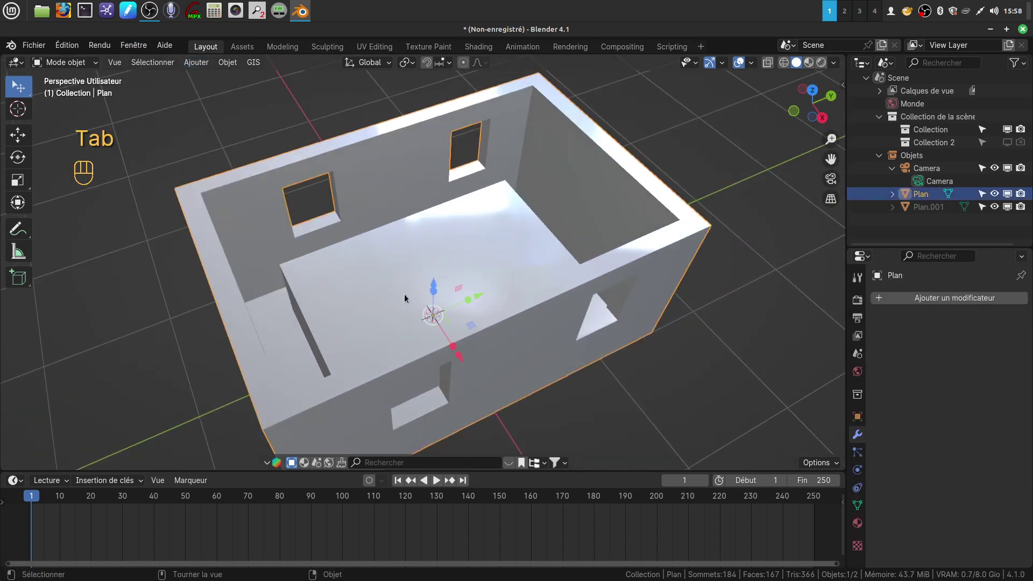
key(Tab)
Select the faces of the cube's volume that rise above the building's floor, check them in wireframe and delete them.
ctrl+middle_drag(393, 287, 403, 269)
scroll(389, 296, down, 4)
middle_drag(422, 332, 414, 258)
shift+middle_drag(450, 381, 687, 321)
shift+click(489, 288)
mouse_move(589, 289)
shift+middle_down()
mouse_move(562, 340)
mouse_move(576, 267)
mouse_move(572, 282)
shift+middle_up()
scroll(561, 340, up, 2)
shift+middle_drag(559, 317, 573, 236)
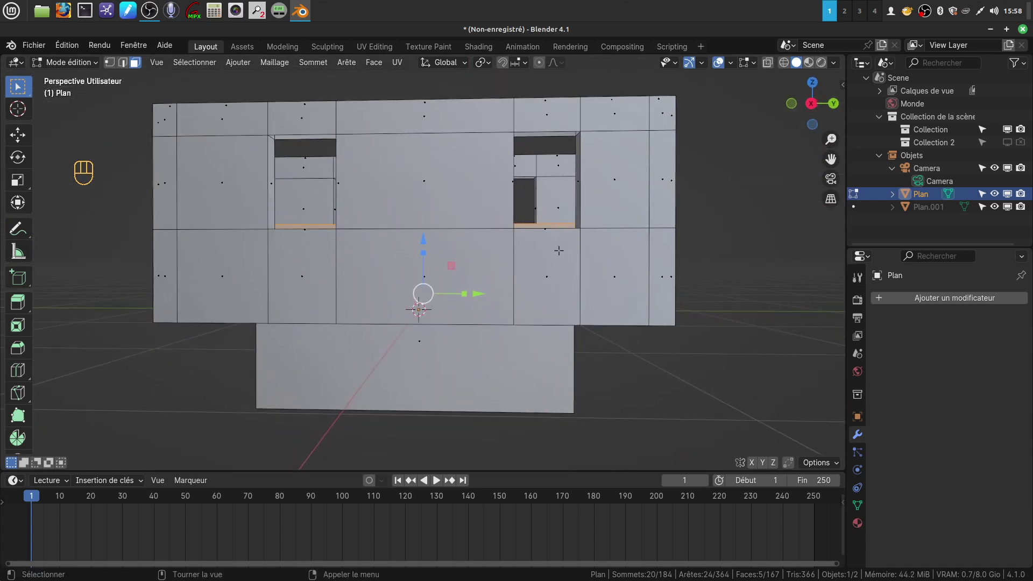
key(z)
shift+middle_drag(389, 383, 468, 380)
scroll(468, 381, up, 2)
shift+middle_drag(457, 323, 438, 312)
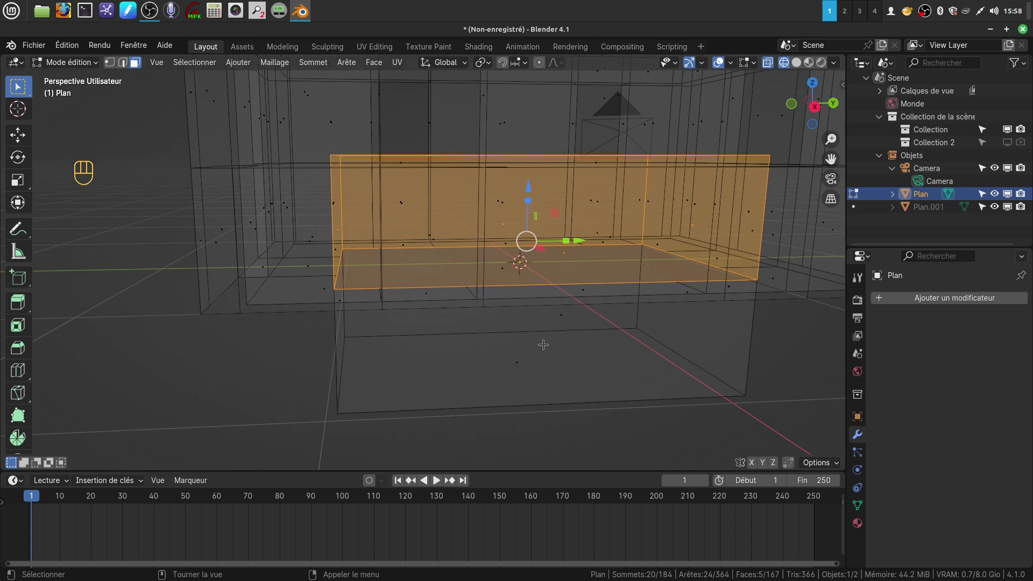
key(x)
click(481, 373)
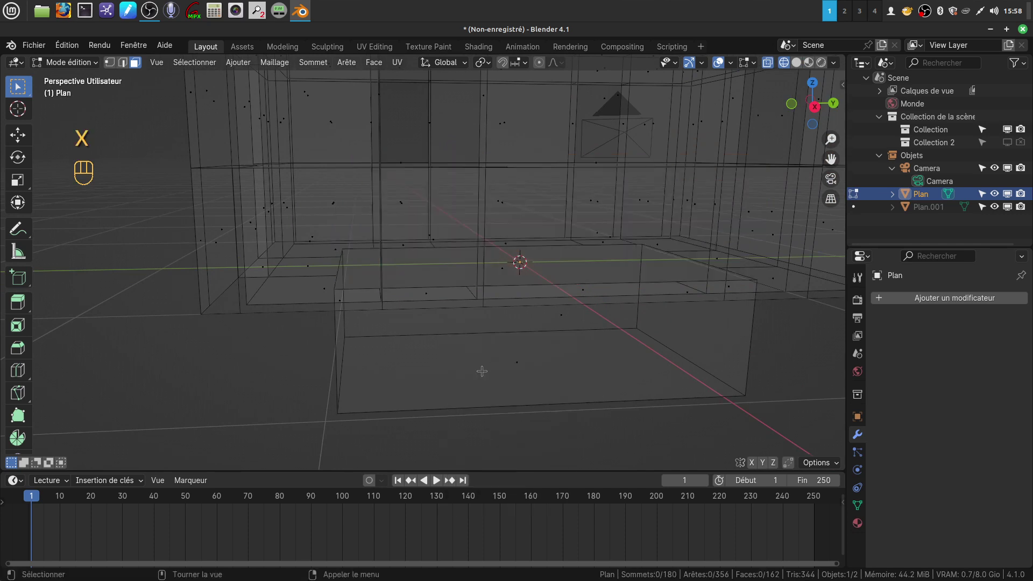
Return to solid shading and examine the opened volume from above and the block beneath the building from outside.
key(z)
mouse_move(513, 274)
middle_down()
mouse_move(501, 323)
mouse_move(502, 314)
mouse_move(521, 343)
mouse_move(557, 279)
mouse_move(638, 228)
mouse_move(604, 201)
mouse_move(540, 249)
mouse_move(540, 263)
middle_up()
scroll(502, 314, down, 4)
shift+middle_drag(539, 262, 552, 312)
scroll(543, 339, up, 3)
middle_drag(530, 372, 527, 417)
scroll(508, 334, down, 3)
middle_drag(508, 334, 485, 207)
shift+middle_drag(478, 324, 462, 257)
mouse_move(463, 300)
middle_down()
mouse_move(480, 251)
mouse_move(471, 293)
middle_up()
Select the building's entire mesh and recalculate its normals to the outside.
key(a)
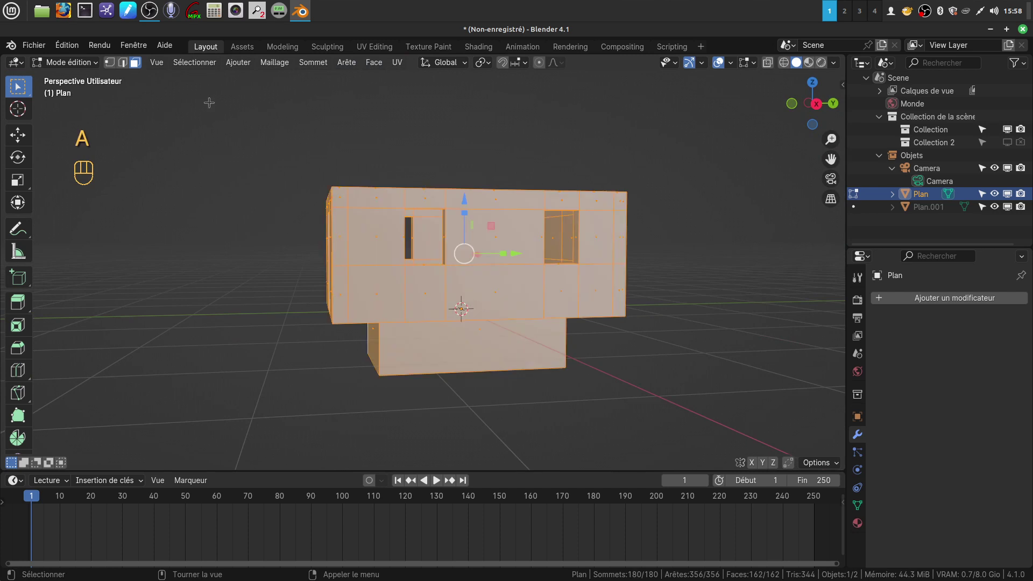
click(270, 64)
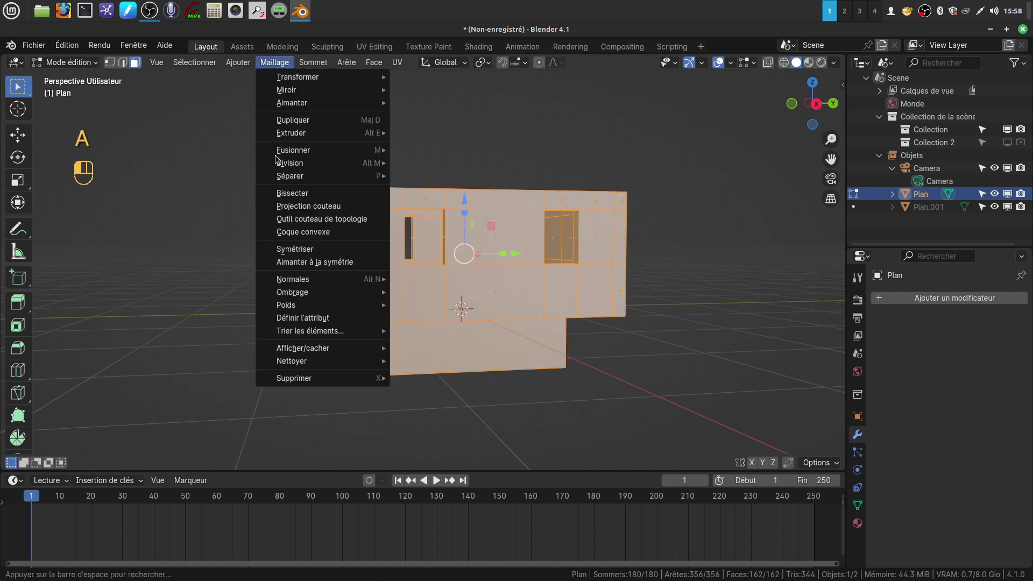
mouse_move(321, 280)
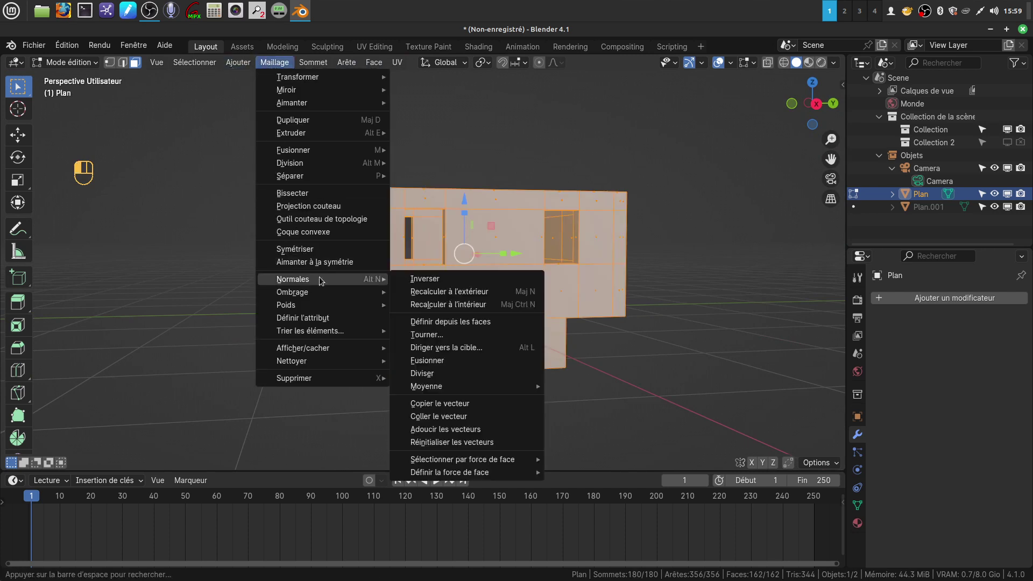
click(446, 293)
middle_drag(446, 293, 473, 411)
scroll(471, 409, up, 1)
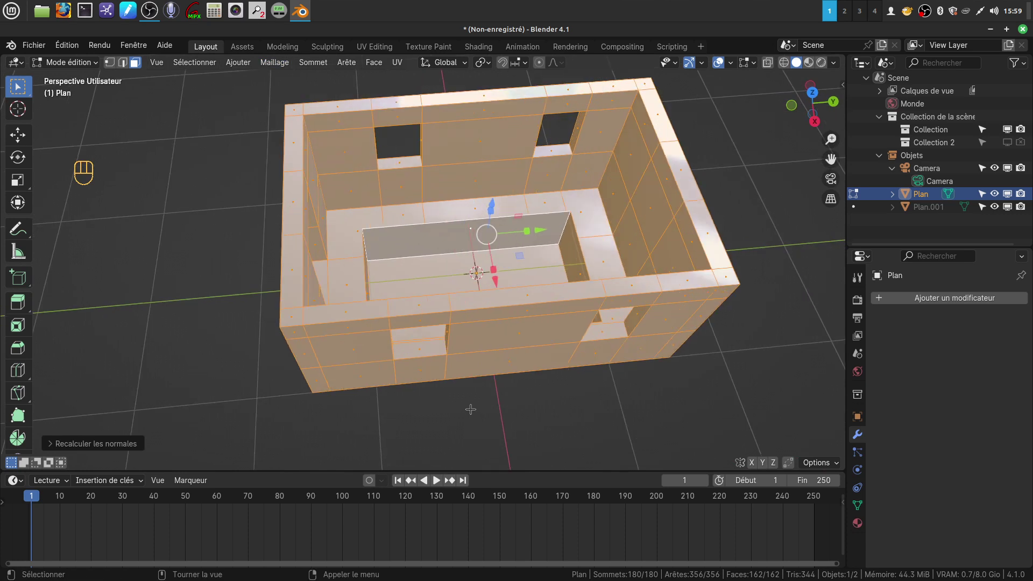
Return to Object Mode and display face orientation to check the building and the block beneath it.
key(Tab)
middle_drag(449, 330, 467, 196)
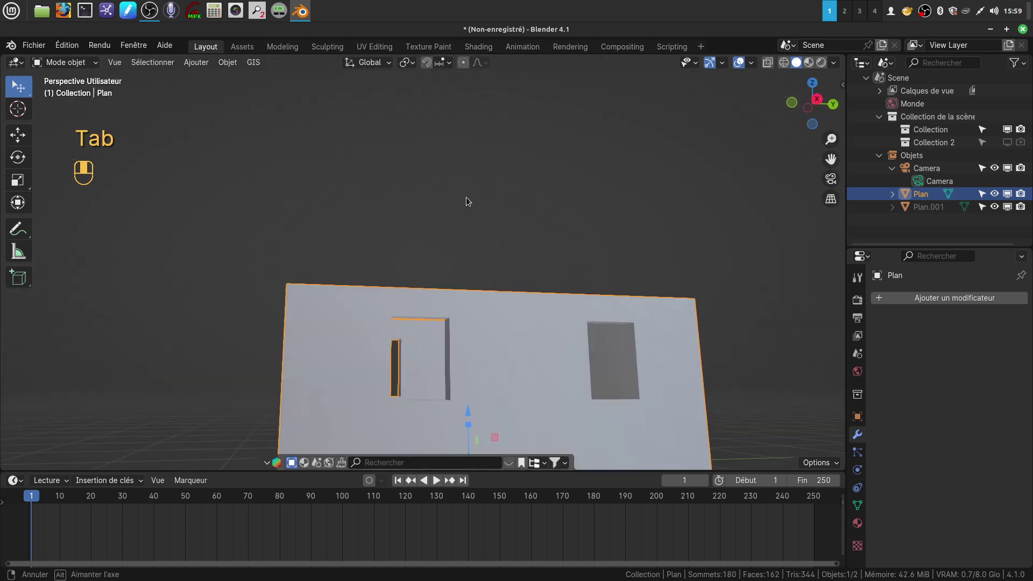
shift+middle_drag(460, 414, 460, 152)
middle_drag(439, 274, 460, 288)
key(q)
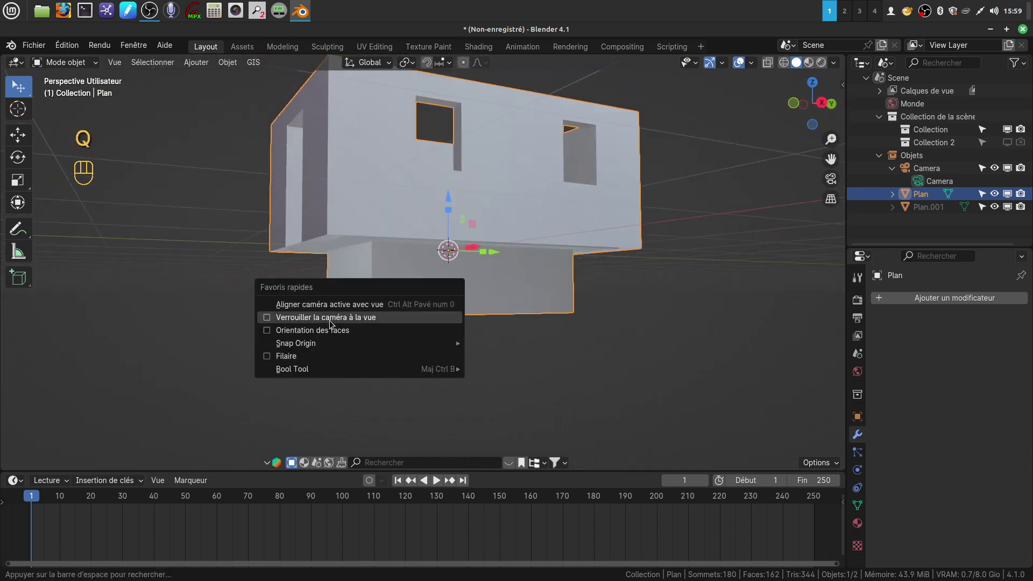
click(268, 333)
middle_drag(451, 316, 436, 351)
key(q)
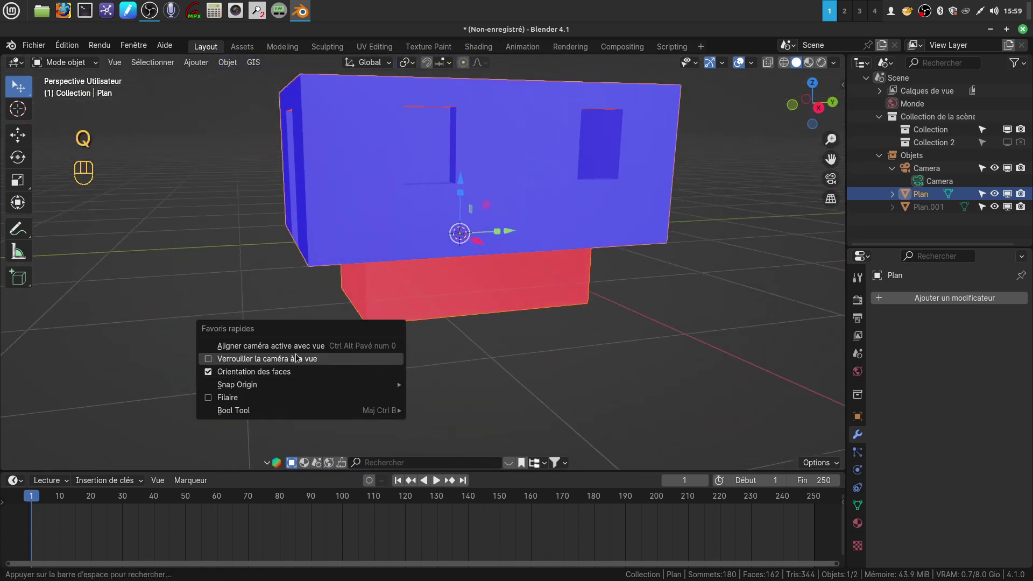
click(205, 361)
scroll(388, 356, down, 2)
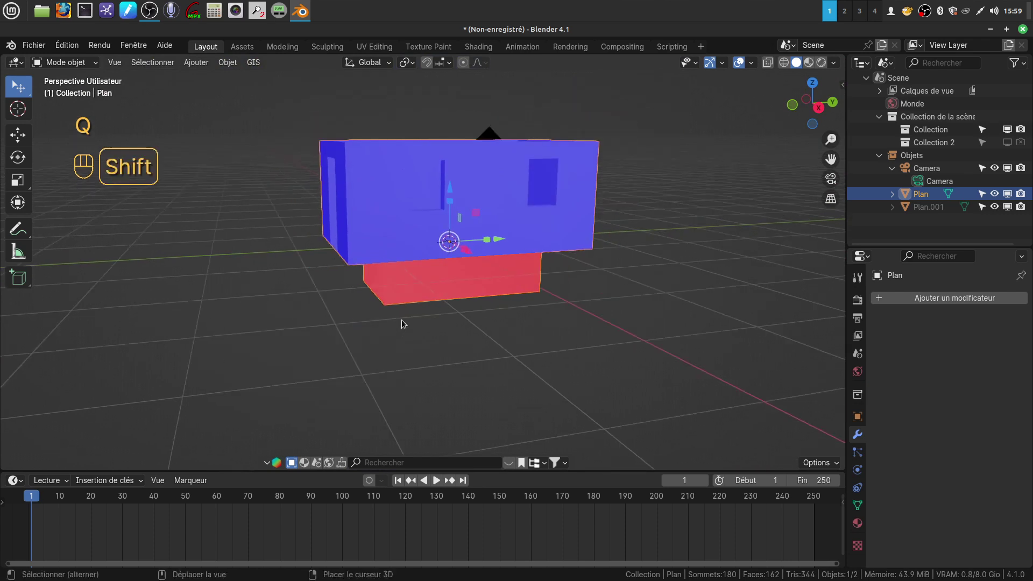
shift+middle_drag(402, 320, 406, 340)
key(q)
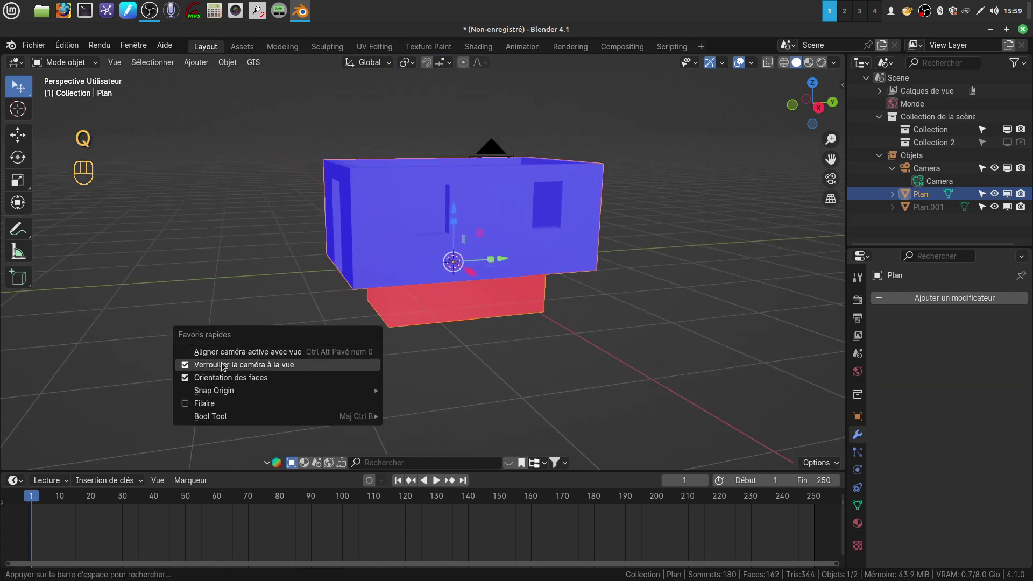
click(185, 365)
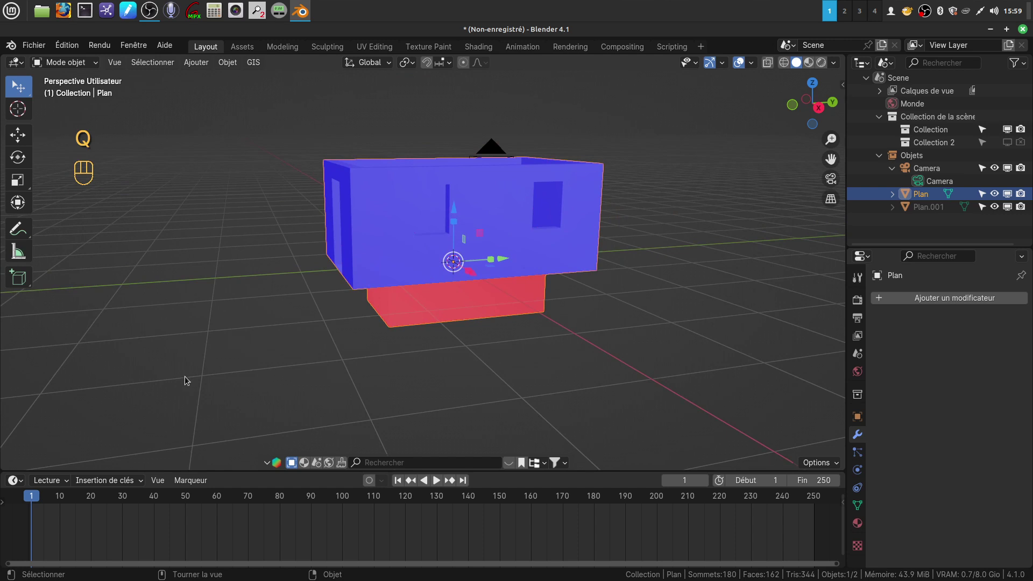
Turn off the face orientation display and look at the building in plain solid shading.
key(q)
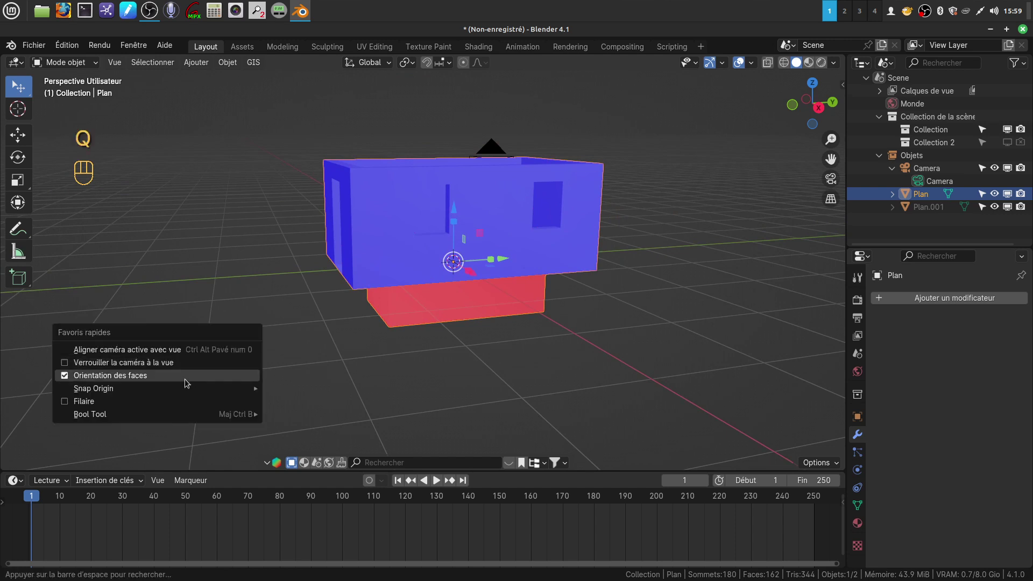
click(65, 376)
middle_drag(473, 301, 493, 351)
shift+middle_drag(502, 301, 508, 266)
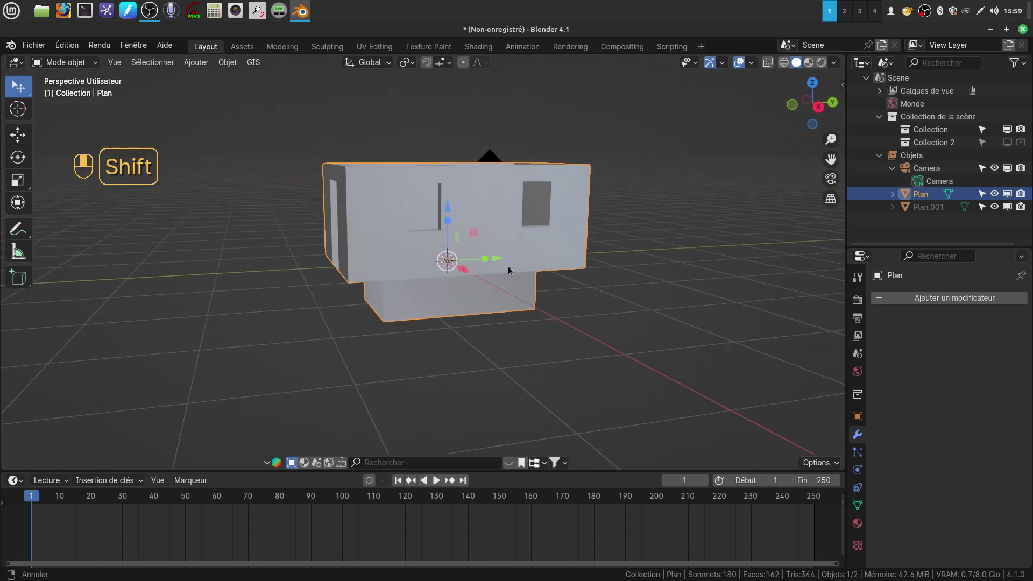
Undo the normals, face deletion, cube deletion and Boolean changes back to the separate cube and building without a modifier.
key(ctrl+z)
key(ctrl+z)
key(ctrl+z)
key(ctrl+z)
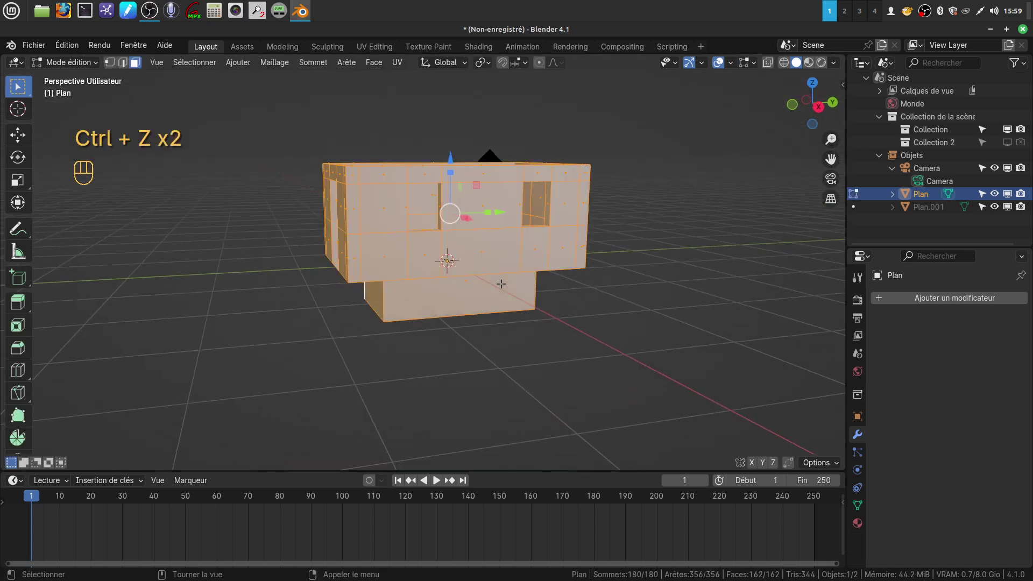
key(ctrl+z)
key(ctrl+z)
key(ctrl+z)
key(ctrl+z)
key(ctrl+z)
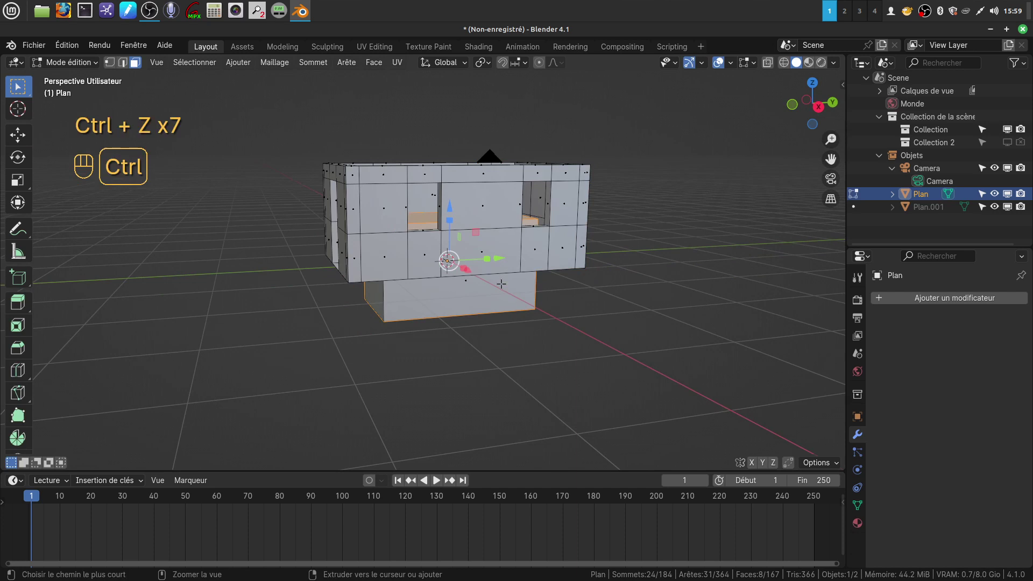
key(ctrl+z)
key(ctrl+z)
key(ctrl+z)
key(ctrl+z)
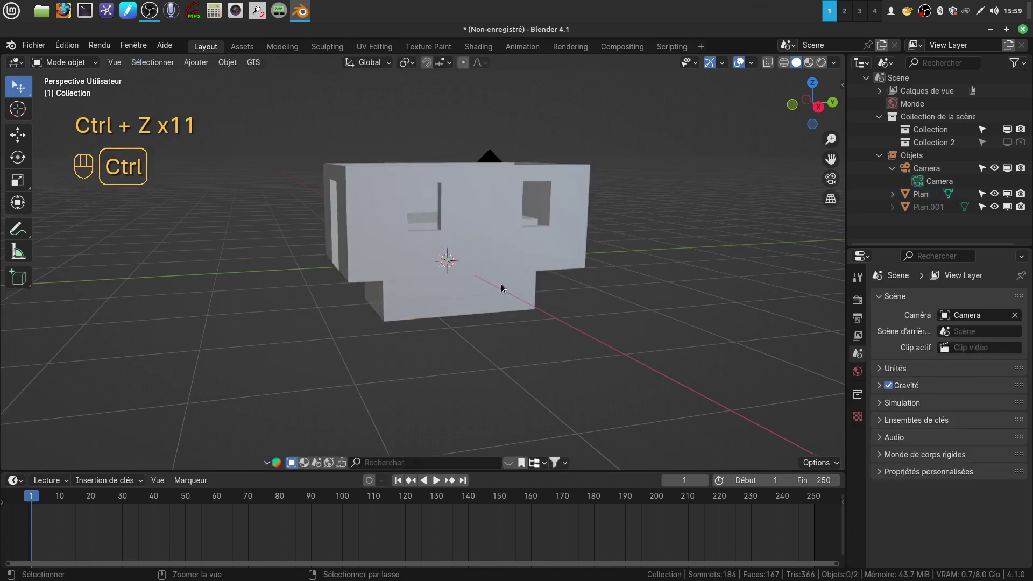
key(ctrl+z)
key(ctrl+z)
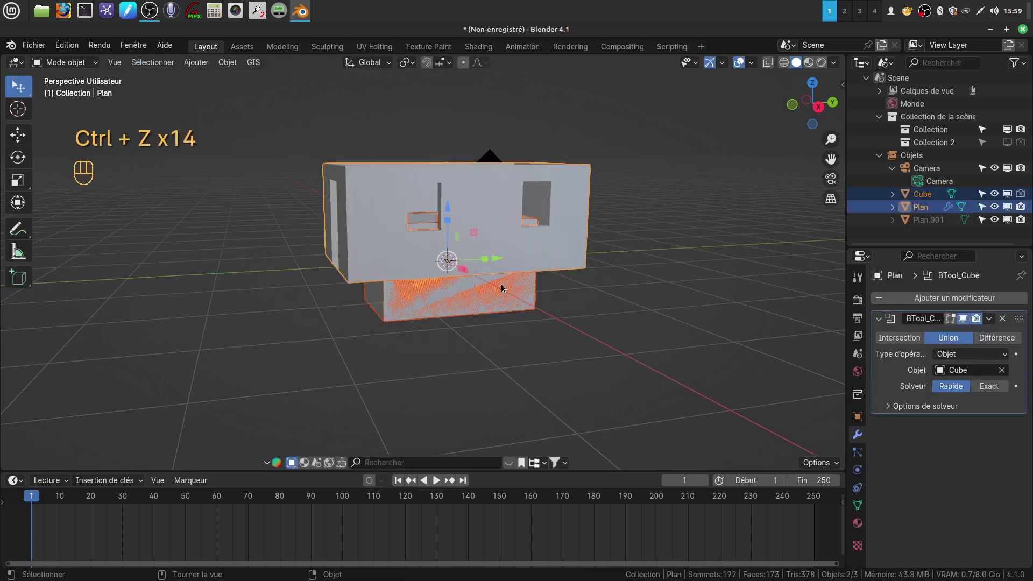
key(ctrl+z)
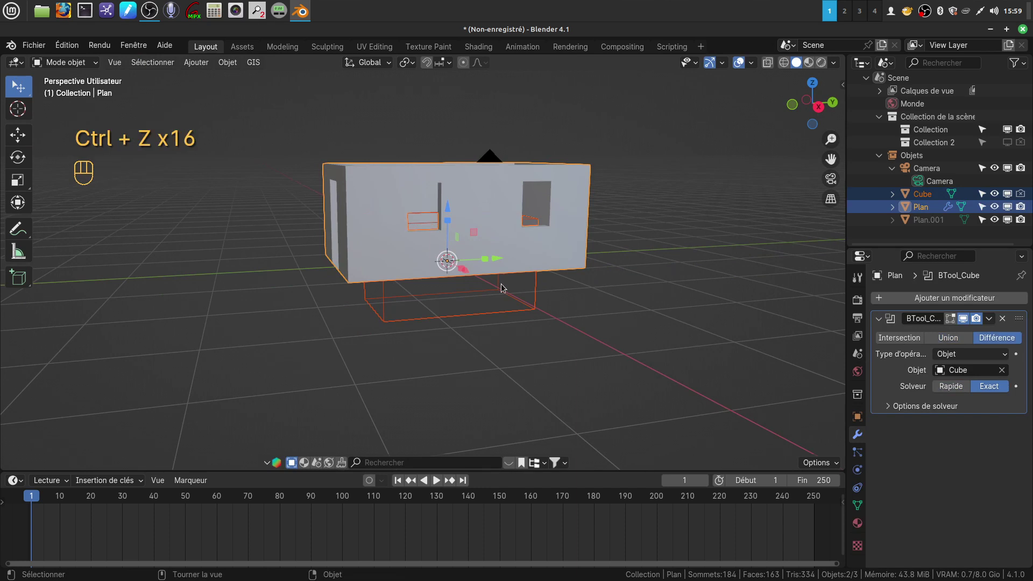
key(ctrl+z)
key(ctrl+z)
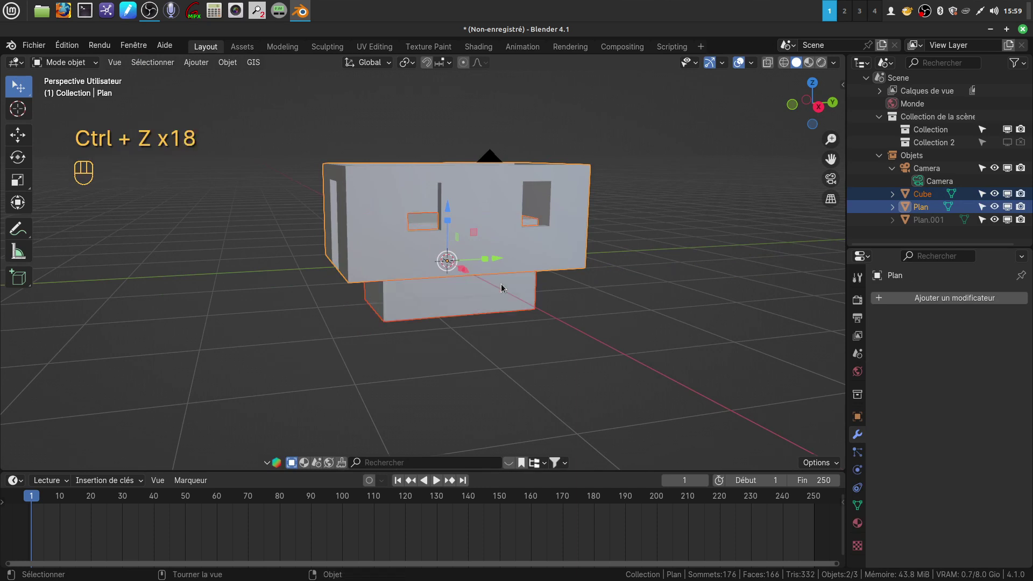
Select only the cube and raise it along the Z axis so it clears the building's floor.
click(507, 338)
click(459, 289)
drag(451, 208, 451, 80)
middle_drag(450, 81, 461, 243)
Select the building, enter Edit Mode on it and bring its underside into view.
key(Tab)
key(Tab)
click(495, 230)
key(Tab)
scroll(516, 254, up, 3)
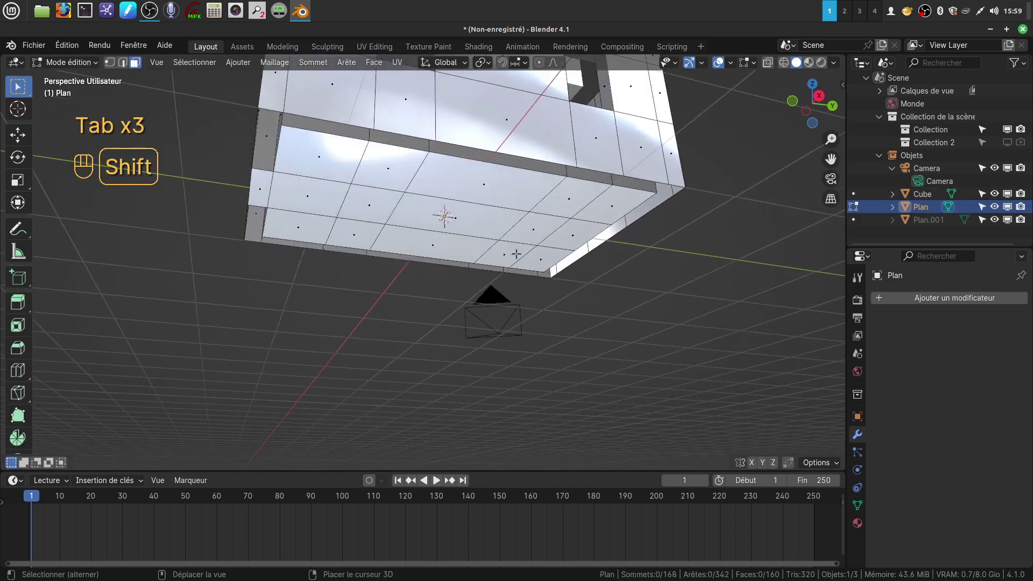
middle_drag(516, 254, 371, 205)
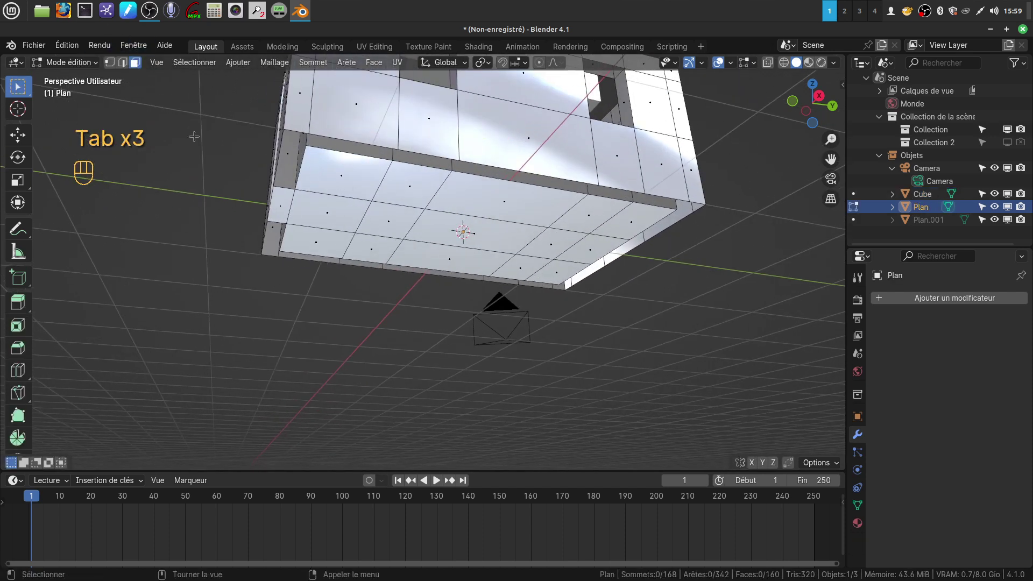
Select all floor faces on the building's underside with Circle Select.
key(c)
mouse_move(354, 195)
mouse_down()
mouse_move(445, 224)
mouse_move(572, 228)
mouse_move(538, 245)
mouse_move(462, 245)
mouse_move(338, 226)
mouse_up()
key(Escape)
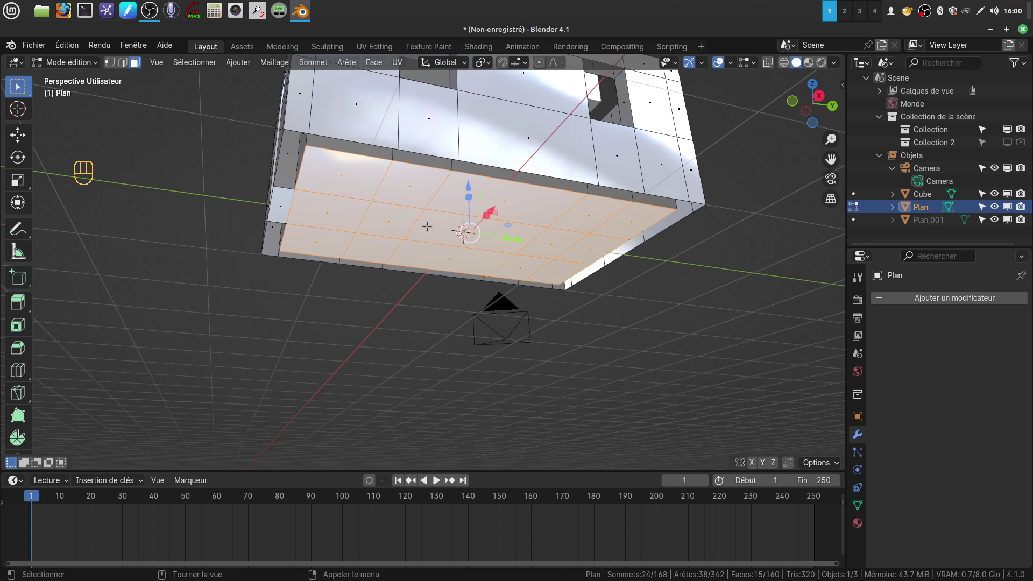
mouse_move(442, 222)
shift+middle_down()
mouse_move(450, 210)
mouse_move(441, 220)
shift+middle_up()
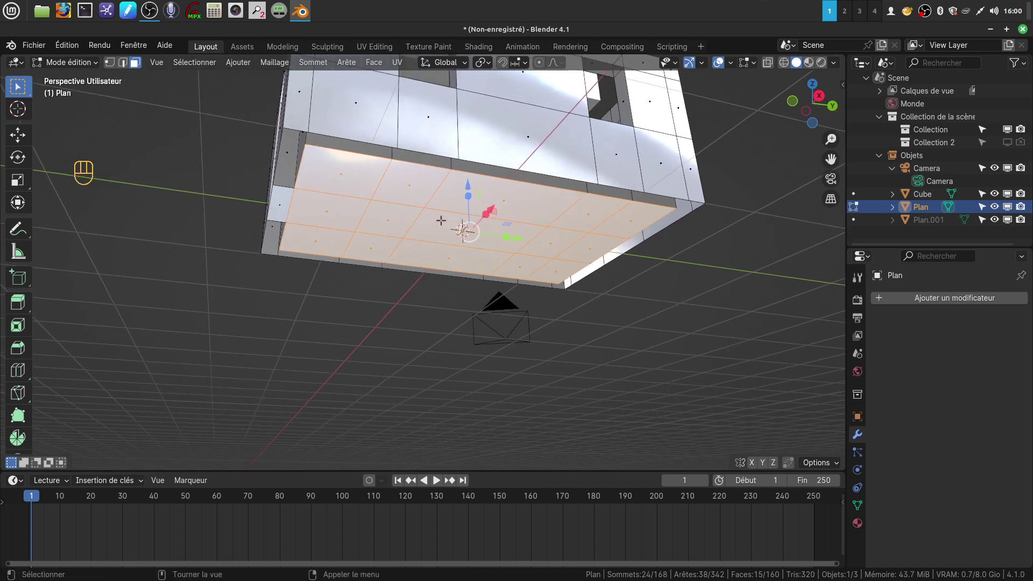
mouse_move(517, 275)
shift+middle_down()
mouse_move(526, 279)
mouse_move(514, 259)
shift+middle_up()
scroll(514, 266, up, 1)
In edge selection mode, select the complete loop of edges bordering the floor on the building's underside.
click(123, 64)
alt+click(339, 122)
alt+shift+click(277, 144)
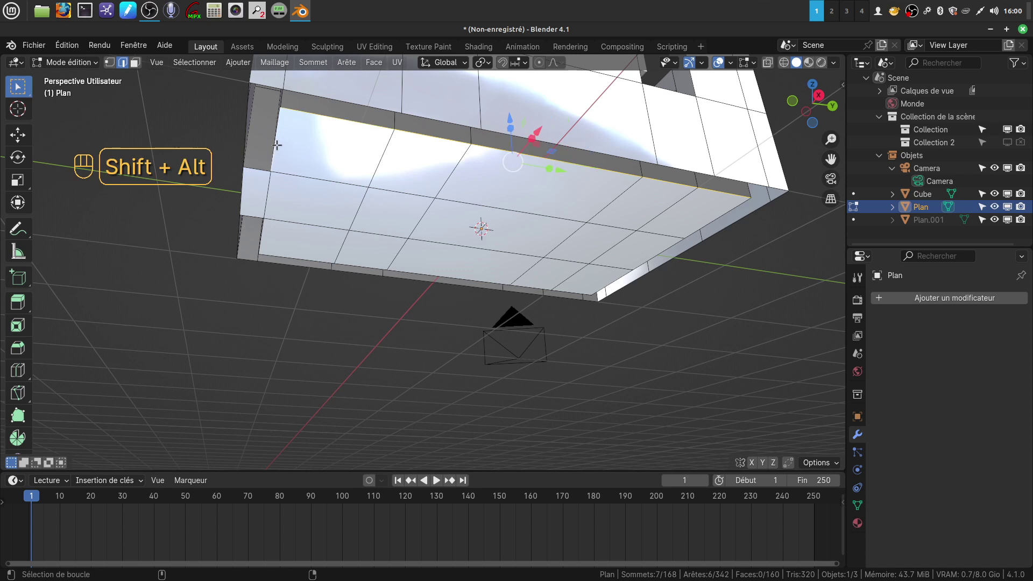
alt+shift+click(273, 192)
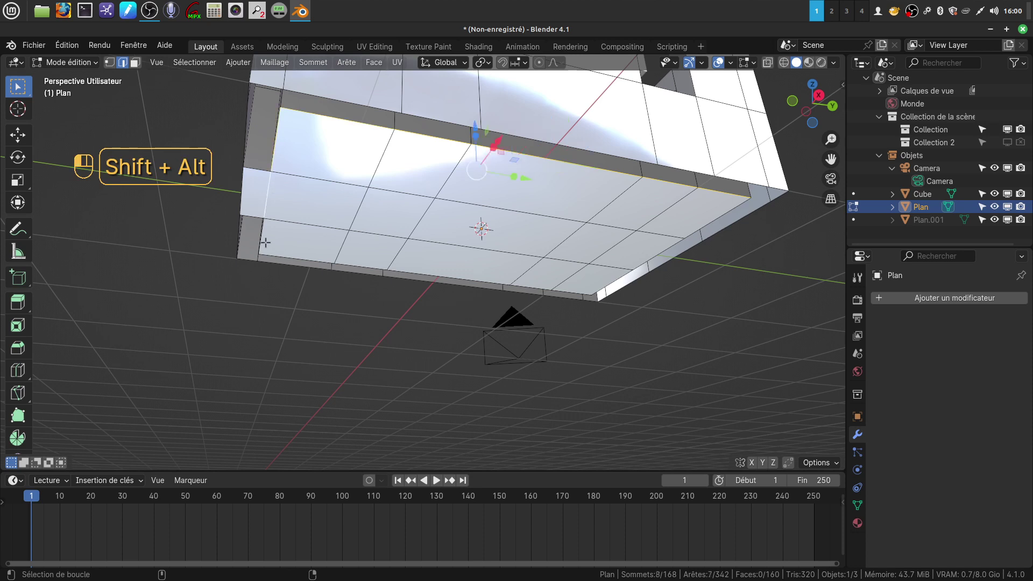
alt+shift+click(299, 250)
alt+shift+click(602, 281)
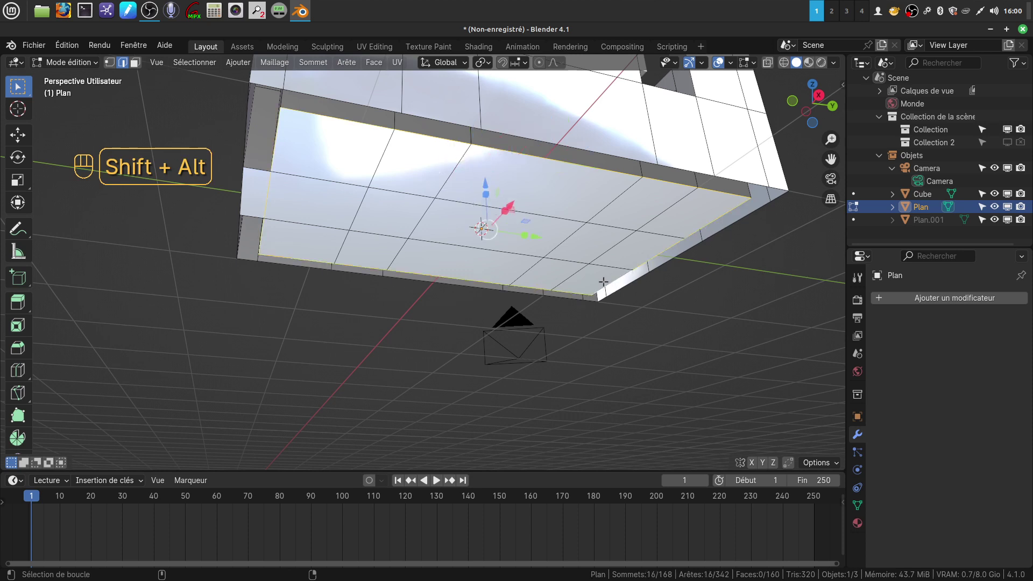
middle_drag(711, 210, 638, 326)
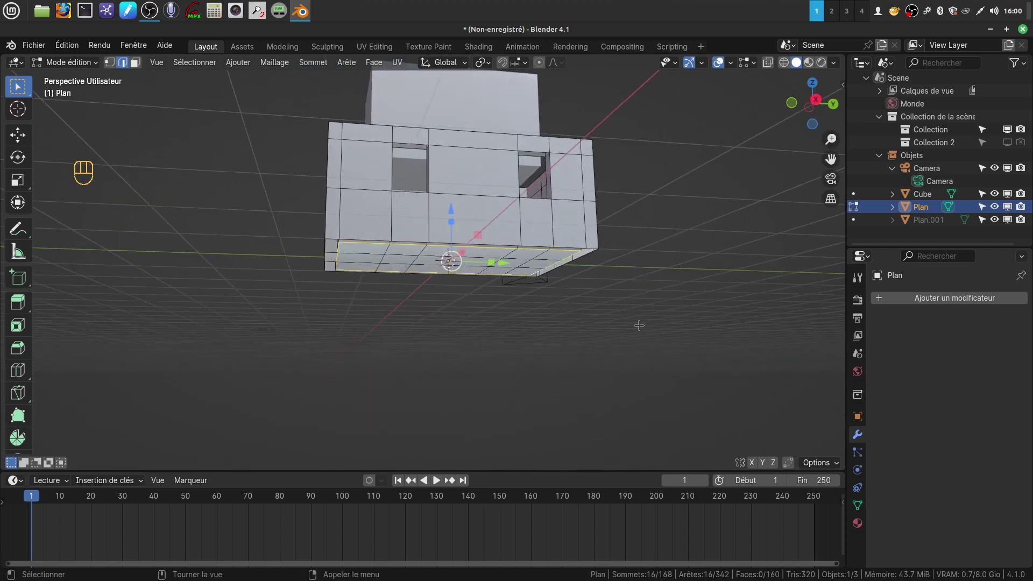
Extrude the selected floor border edges straight down along Z and fill the open bottom with a face.
key(e)
right_click(639, 325)
drag(452, 209, 452, 305)
middle_drag(452, 304, 549, 325)
key(f)
Select the building's entire mesh and recalculate its normals to the outside.
middle_drag(630, 384, 553, 318)
key(a)
key(a)
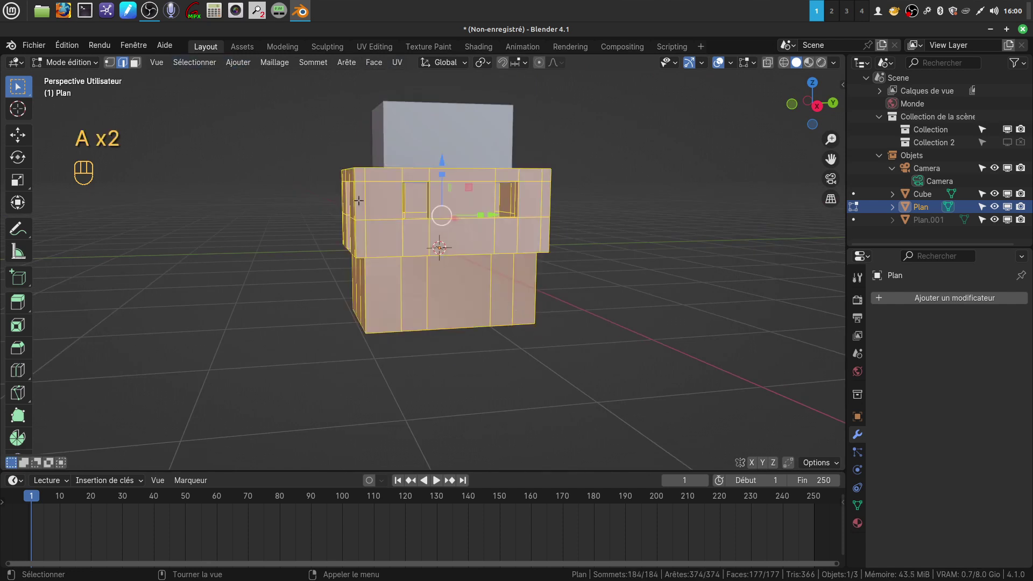
click(270, 64)
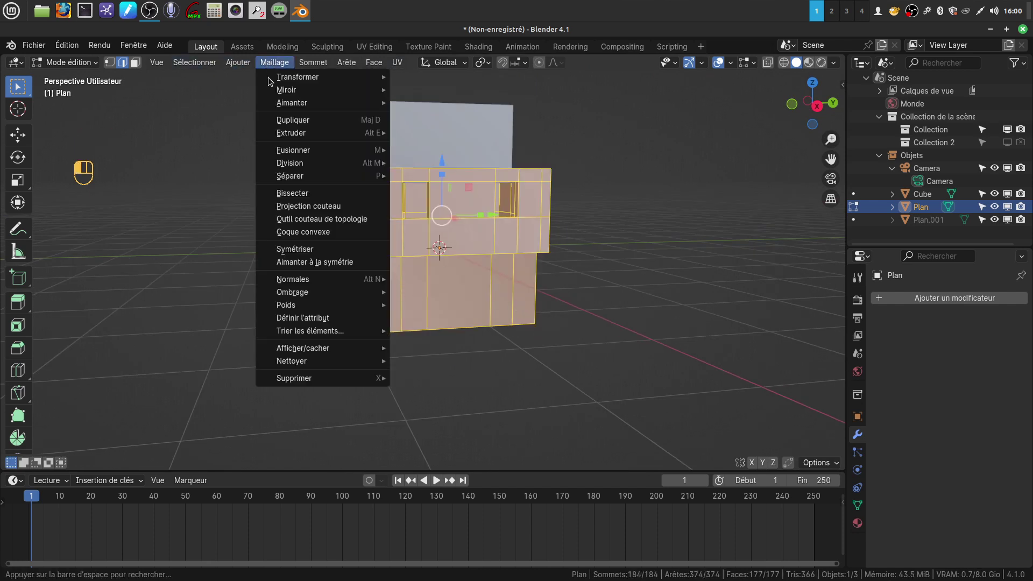
mouse_move(302, 283)
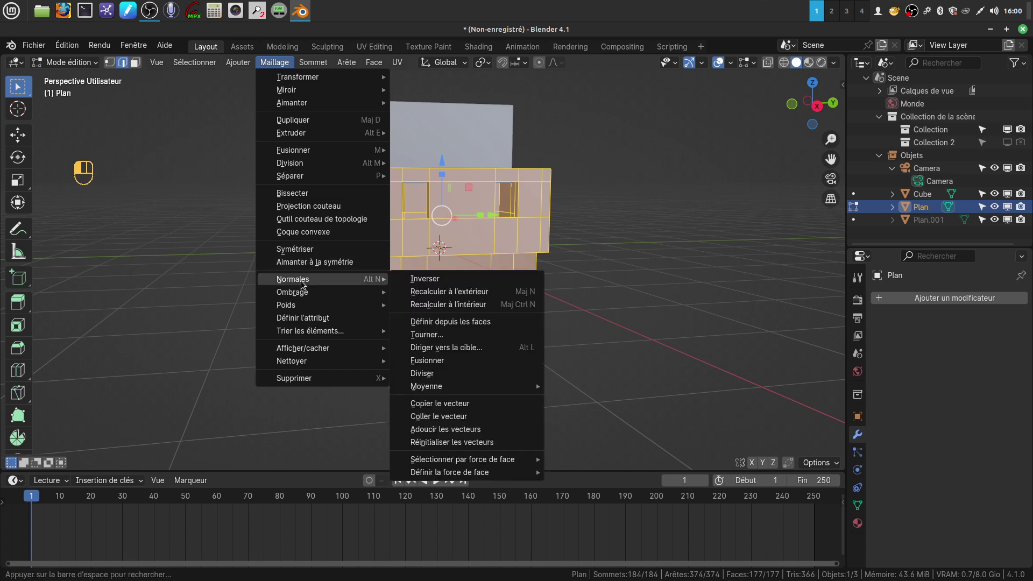
click(449, 296)
middle_drag(449, 296, 357, 273)
middle_drag(440, 338, 437, 210)
Return to Object Mode and lower the cube along Z into the building so it overlaps the floor.
key(Tab)
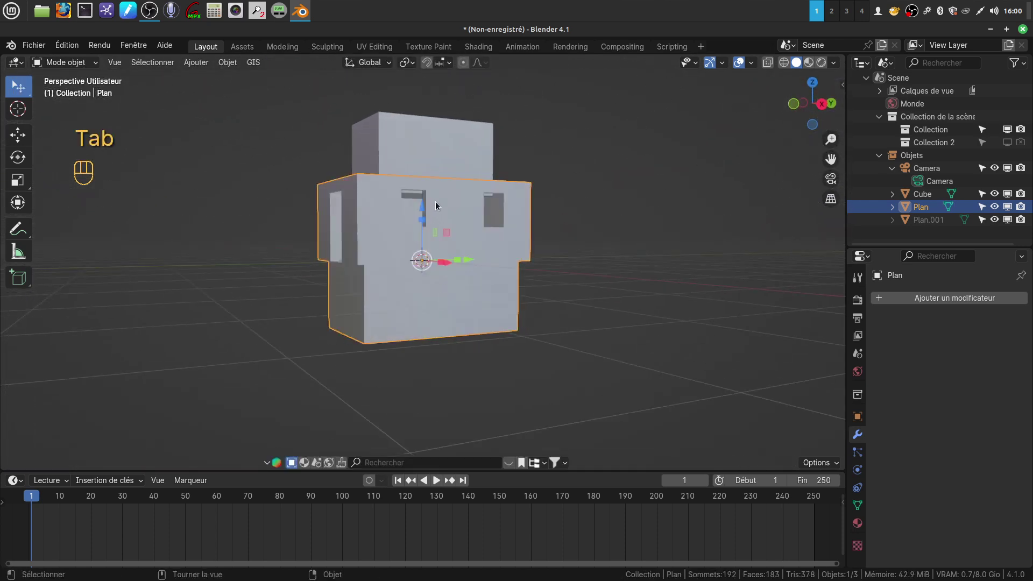
click(435, 152)
drag(422, 115, 429, 212)
middle_drag(493, 264, 488, 287)
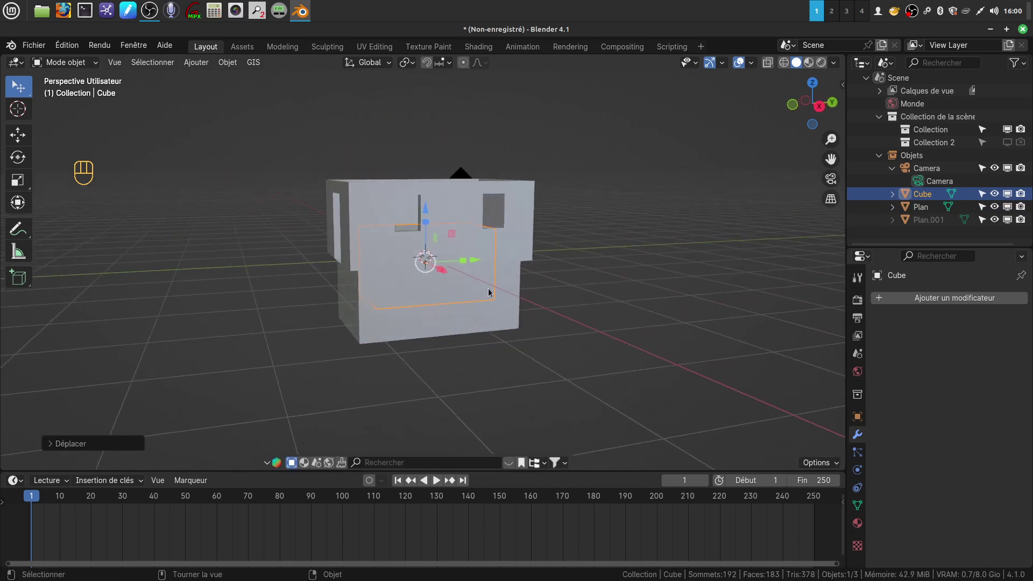
Subtract the cube from the building with a Boolean Difference and view the cut in the floor from above.
shift+click(521, 221)
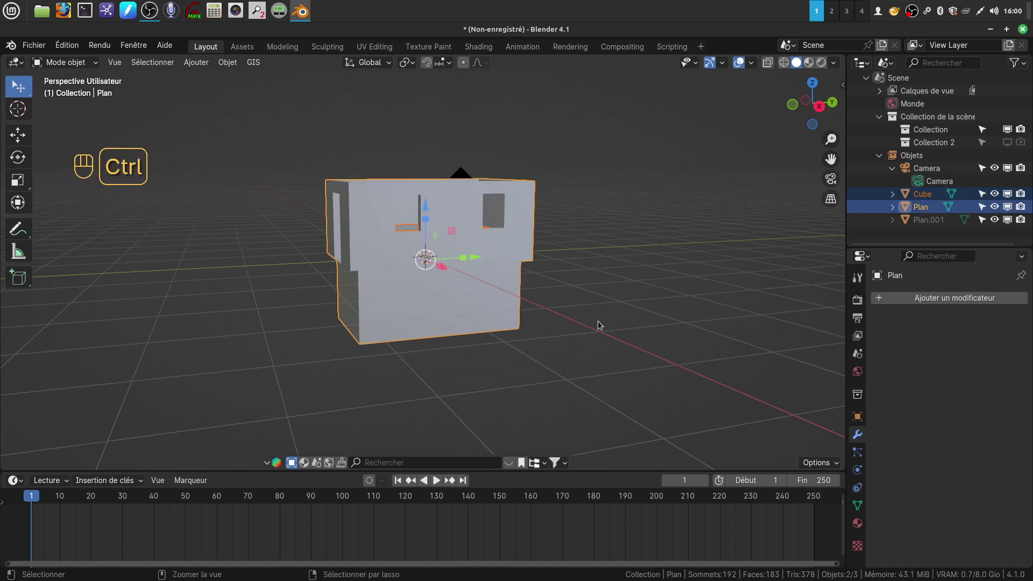
key(ctrl+KP_Subtract)
middle_drag(598, 321, 332, 341)
scroll(550, 410, up, 4)
middle_drag(498, 389, 518, 73)
shift+middle_drag(490, 244, 498, 206)
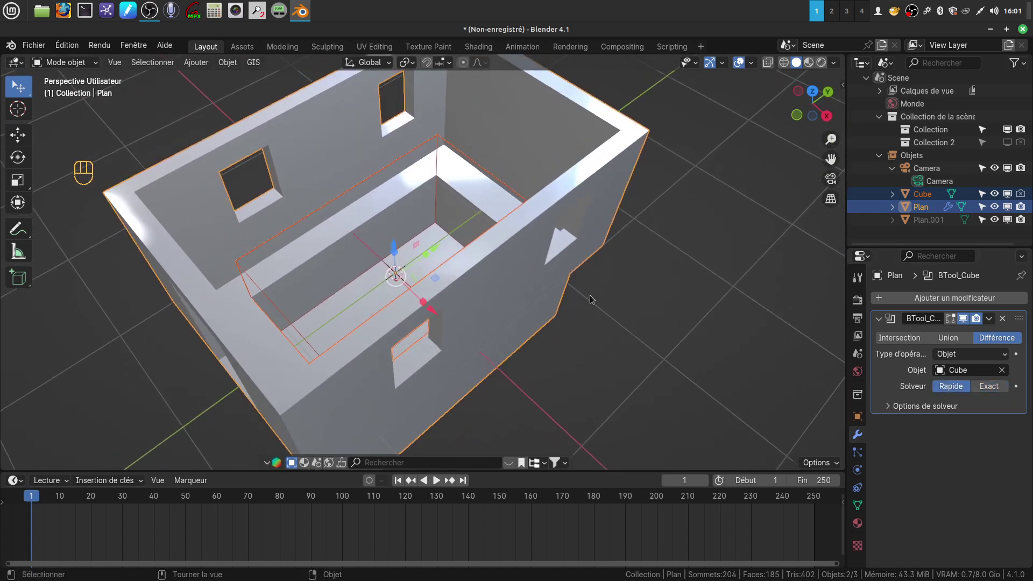
Apply the building's Boolean modifier and delete the cube.
click(988, 318)
click(904, 329)
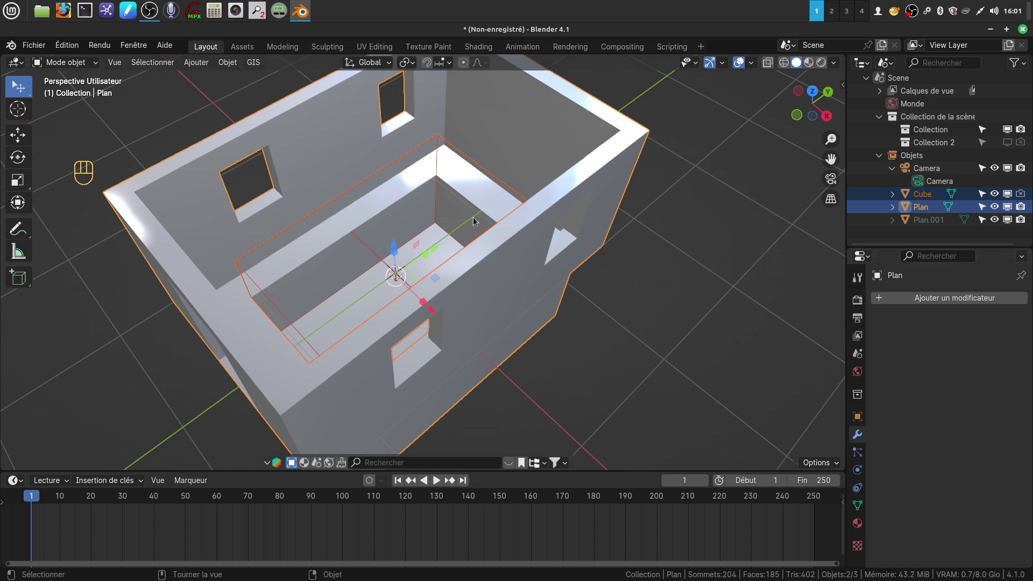
click(367, 182)
key(x)
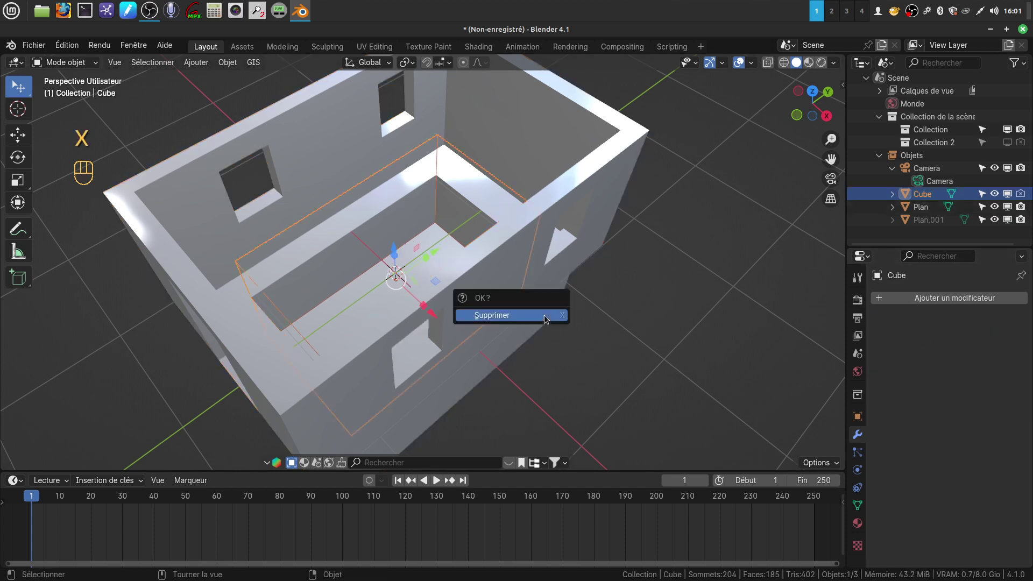
click(528, 317)
In Edit Mode on the building, delete the lower block's outer ring of side faces together with its bottom face.
middle_drag(532, 308, 386, 331)
click(387, 332)
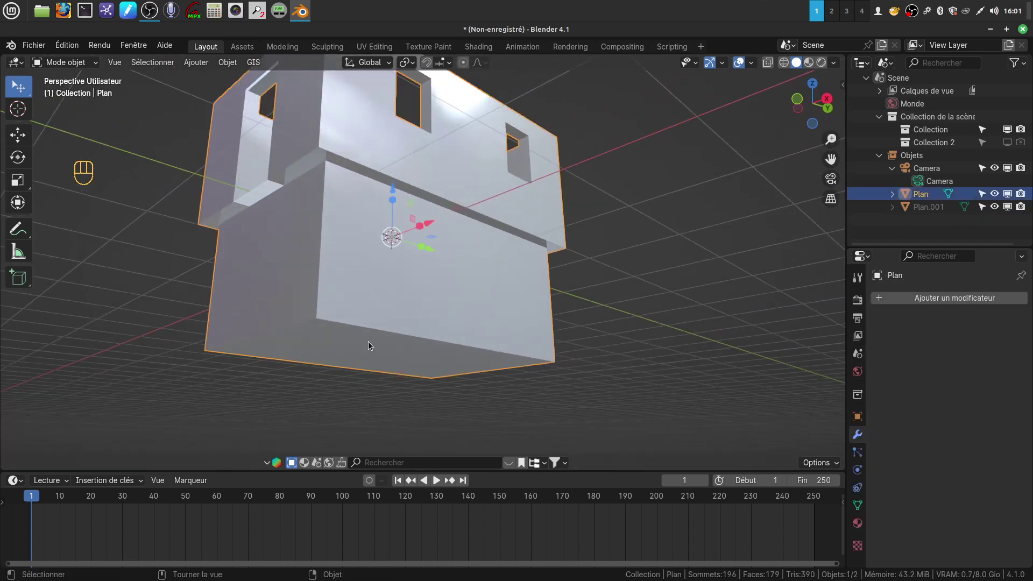
key(Tab)
middle_drag(332, 286, 400, 278)
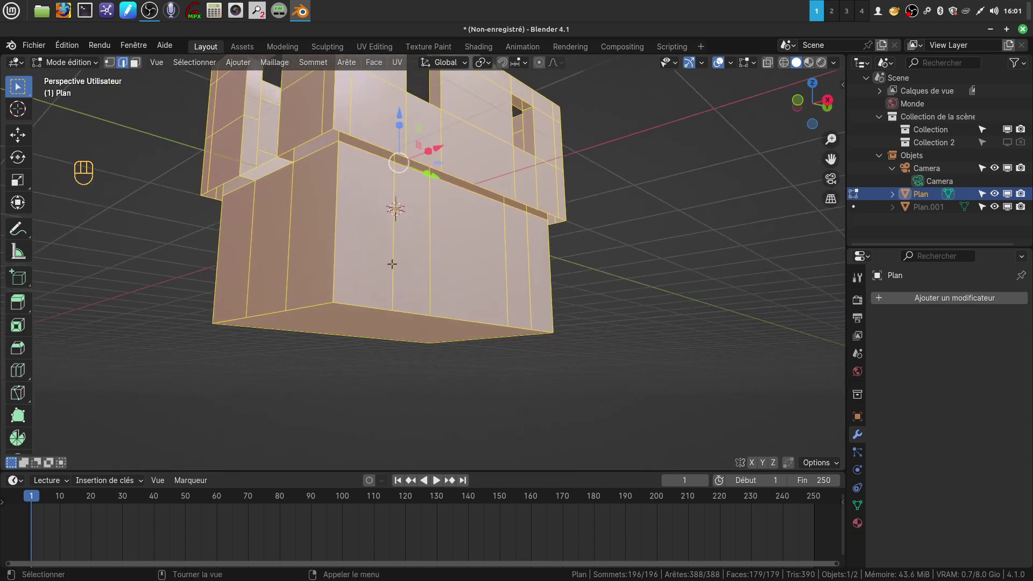
middle_drag(379, 227, 202, 100)
click(135, 63)
alt+click(396, 256)
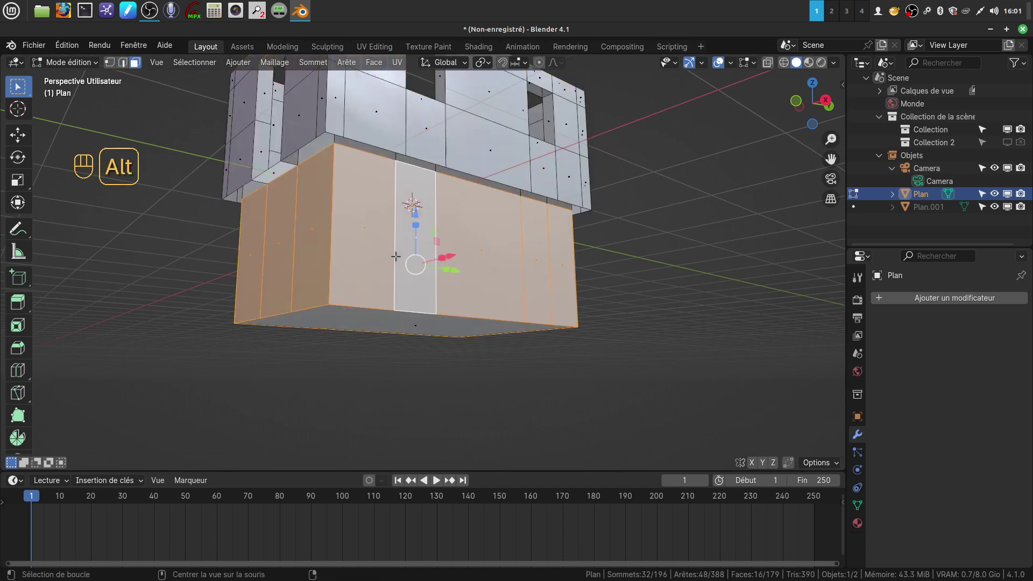
shift+click(411, 326)
middle_drag(411, 326, 467, 288)
key(x)
click(436, 361)
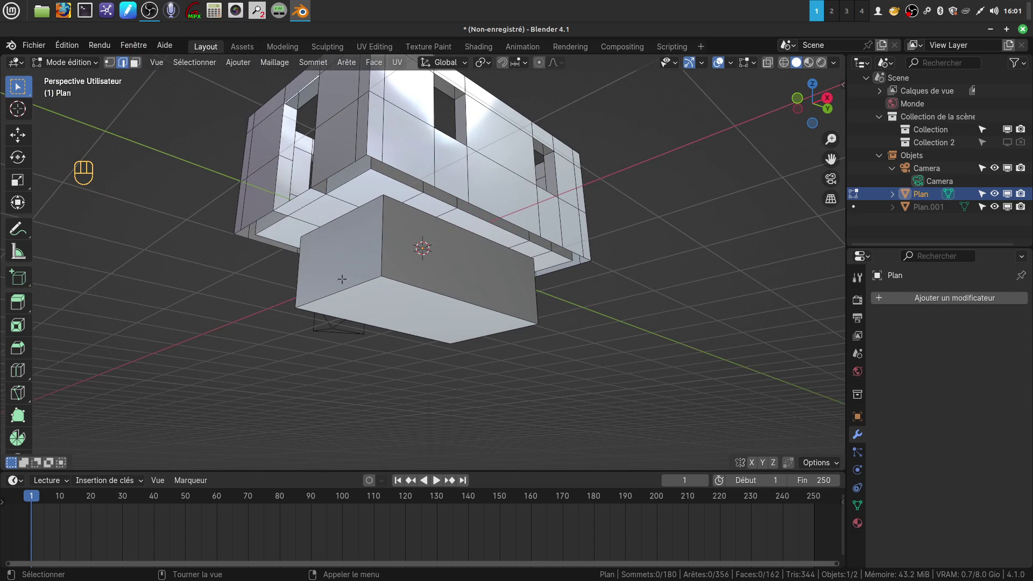
Move a short bottom edge of the exposed inner box up along Z by about 0.4 m.
key(g)
key(z)
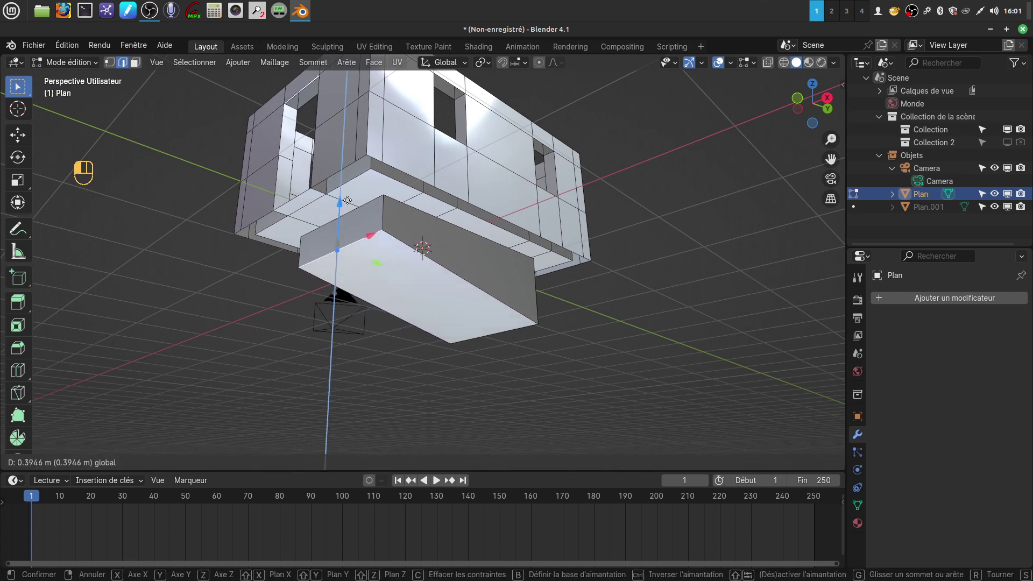
click(425, 237)
middle_drag(425, 236, 394, 325)
Return to Object Mode and delete the building object Plan.
key(Tab)
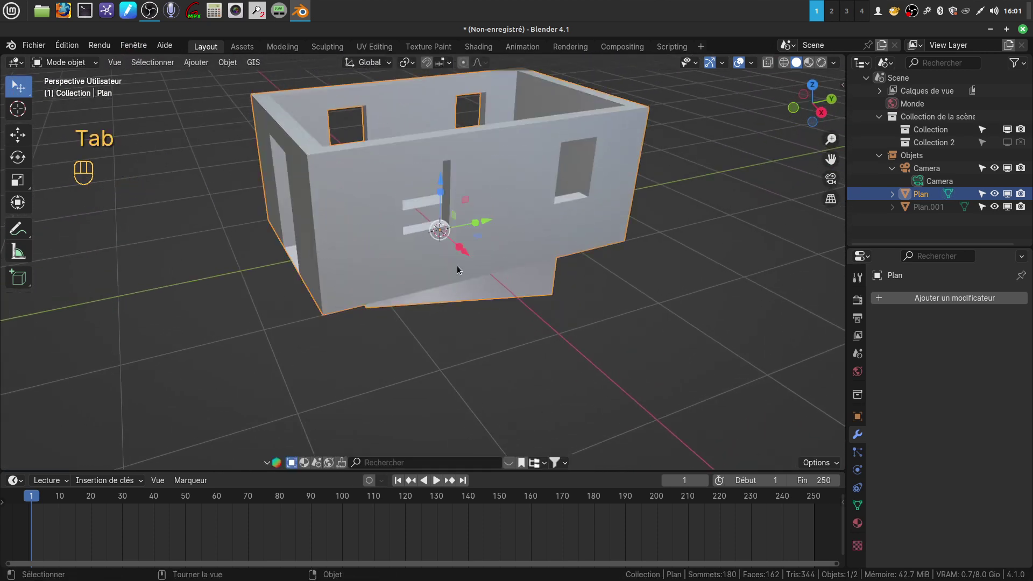
key(x)
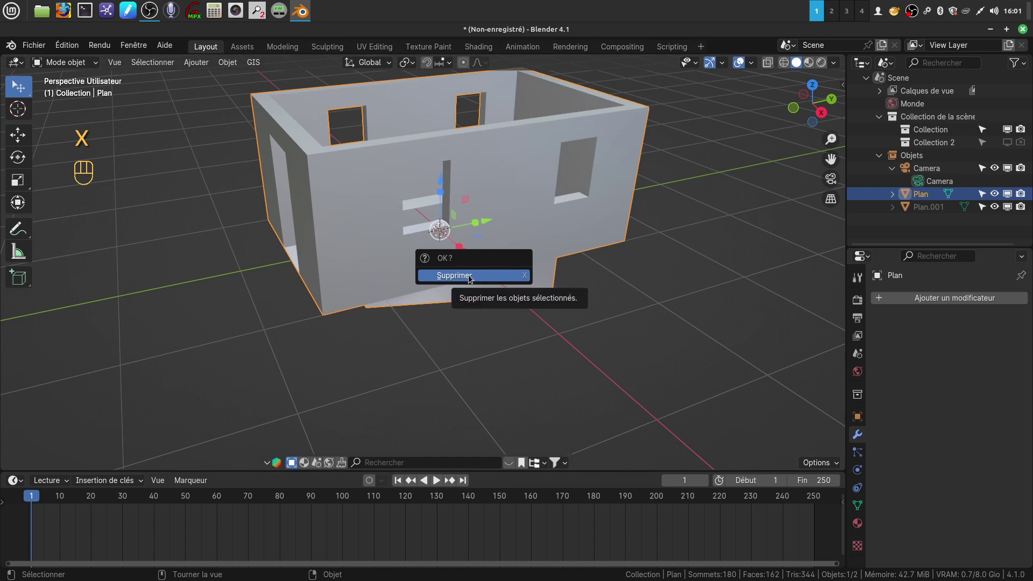
click(469, 276)
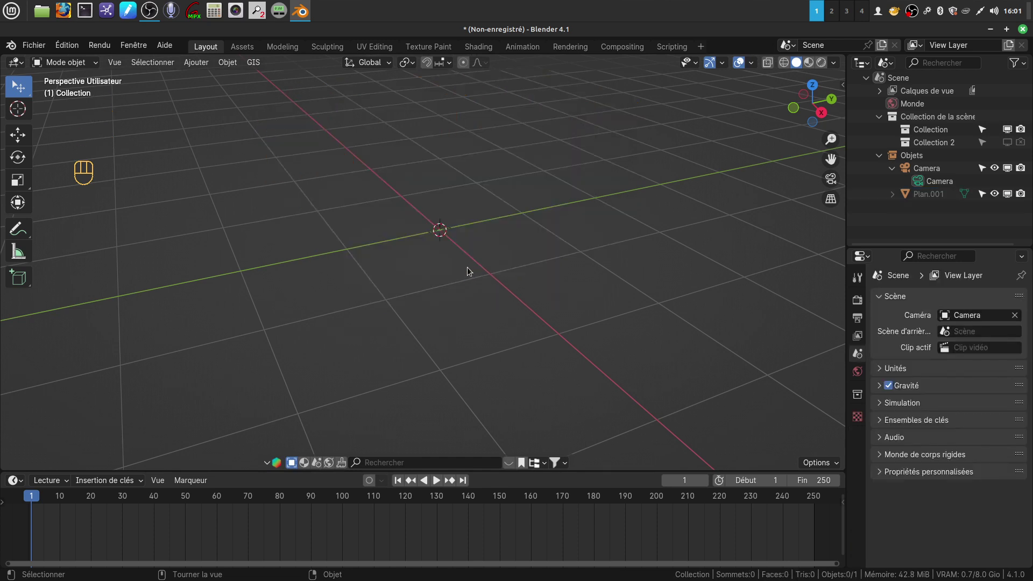
Make Collection 2 visible and enter Edit Mode on its building copy, Plan.001.
shift+middle_drag(451, 276, 449, 293)
shift+middle_drag(474, 240, 458, 266)
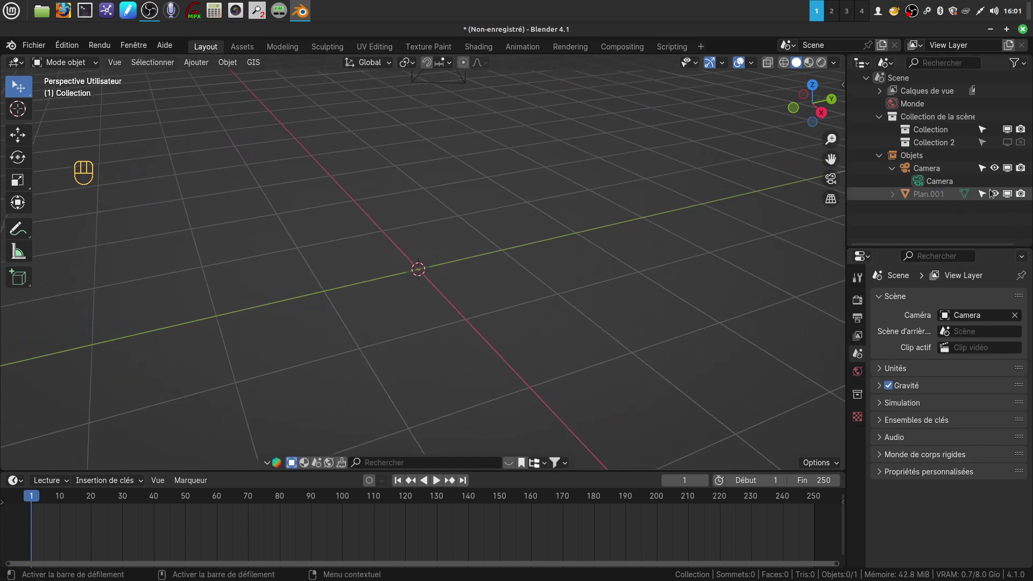
click(1007, 142)
middle_drag(604, 286, 444, 278)
key(Tab)
click(482, 325)
key(Tab)
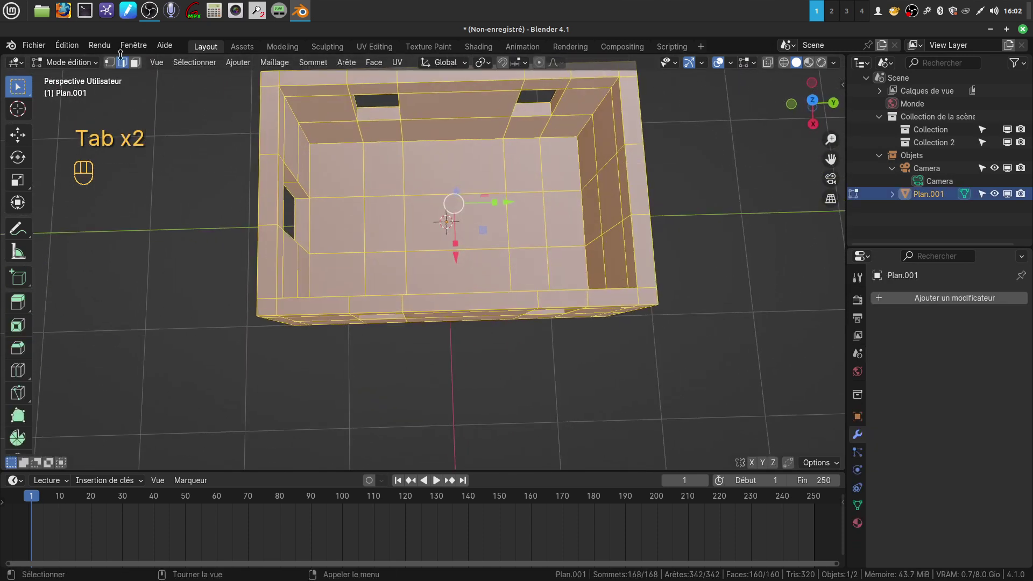
With nothing selected, add two lengthwise loop cuts across the floor, one near each long wall.
click(134, 62)
middle_drag(416, 187, 407, 200)
key(a)
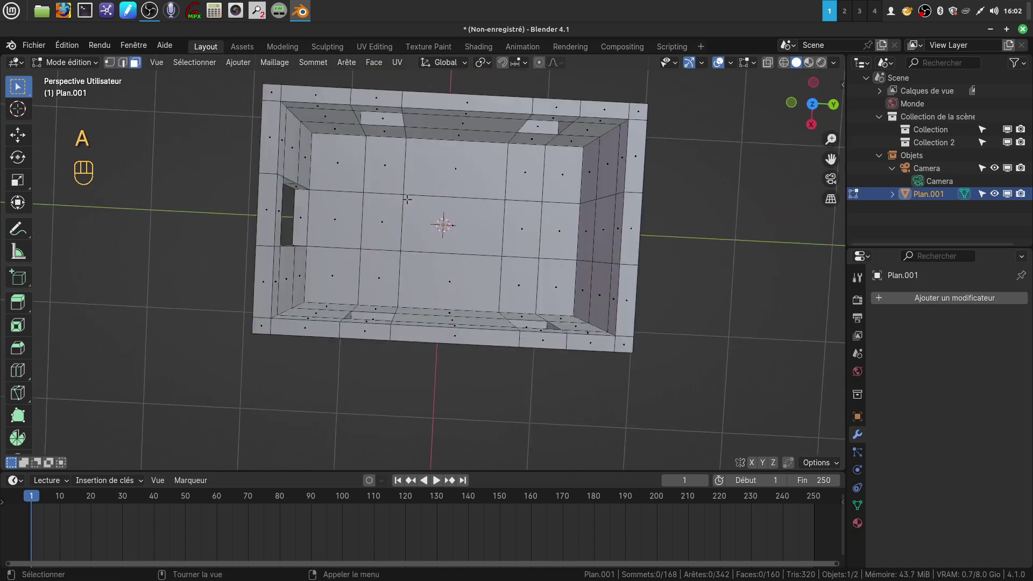
key(ctrl+r)
click(415, 167)
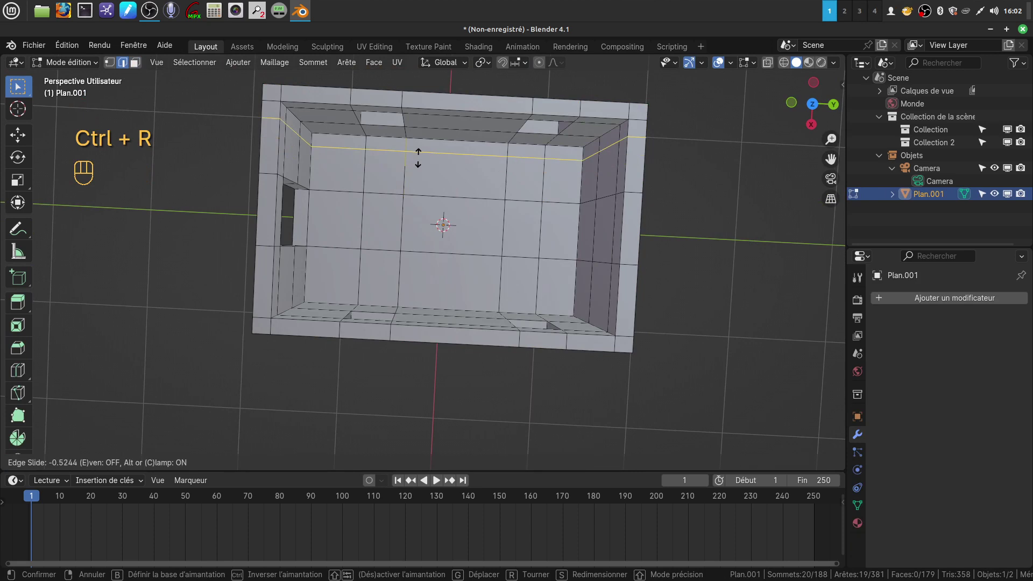
click(416, 163)
key(ctrl+r)
click(344, 284)
click(344, 294)
Add a crosswise loop cut through the floor near the short wall that has the opening.
key(ctrl)
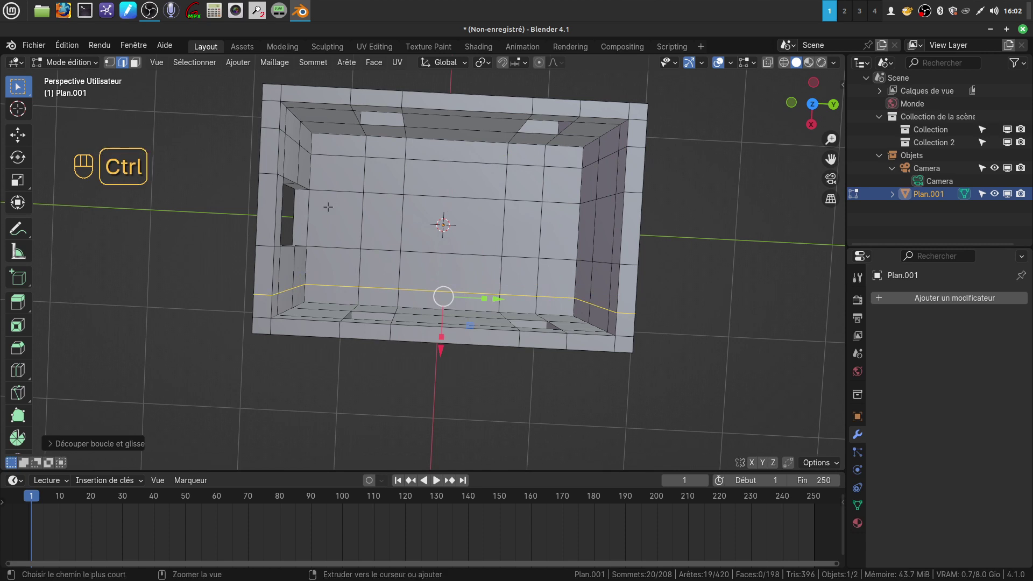
key(ctrl+r)
click(328, 206)
click(328, 207)
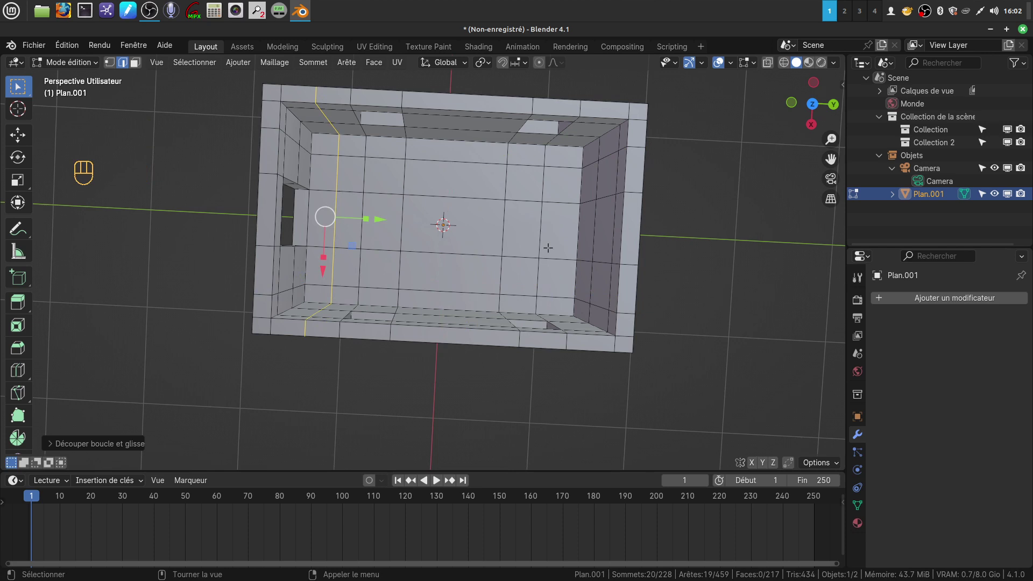
Select the twelve inner floor faces with Circle Select and extrude them downward by about 0.7 m.
key(a)
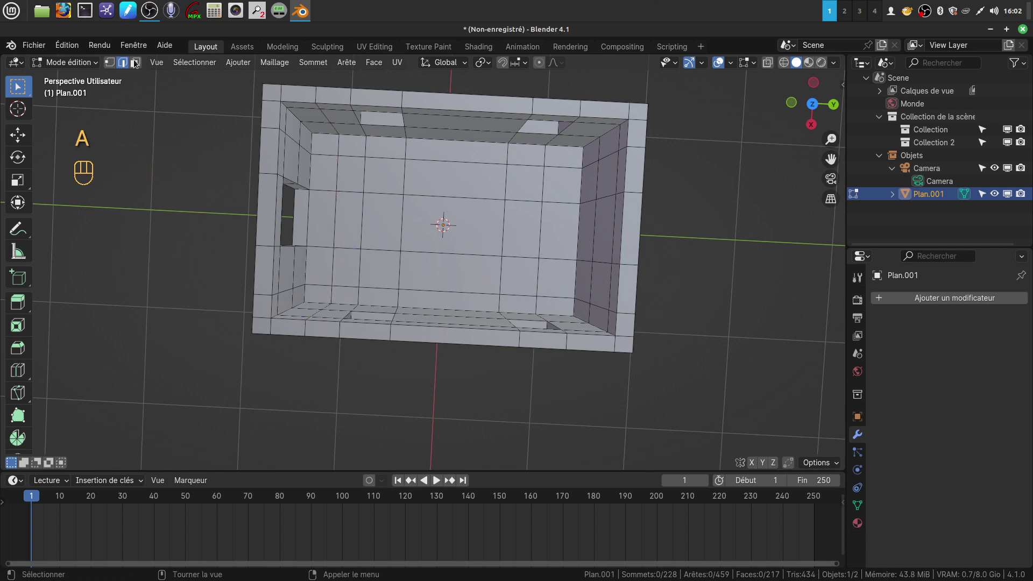
key(c)
mouse_move(359, 191)
mouse_down()
mouse_move(519, 200)
mouse_move(509, 251)
mouse_move(366, 256)
mouse_up()
key(Escape)
middle_drag(441, 300, 478, 364)
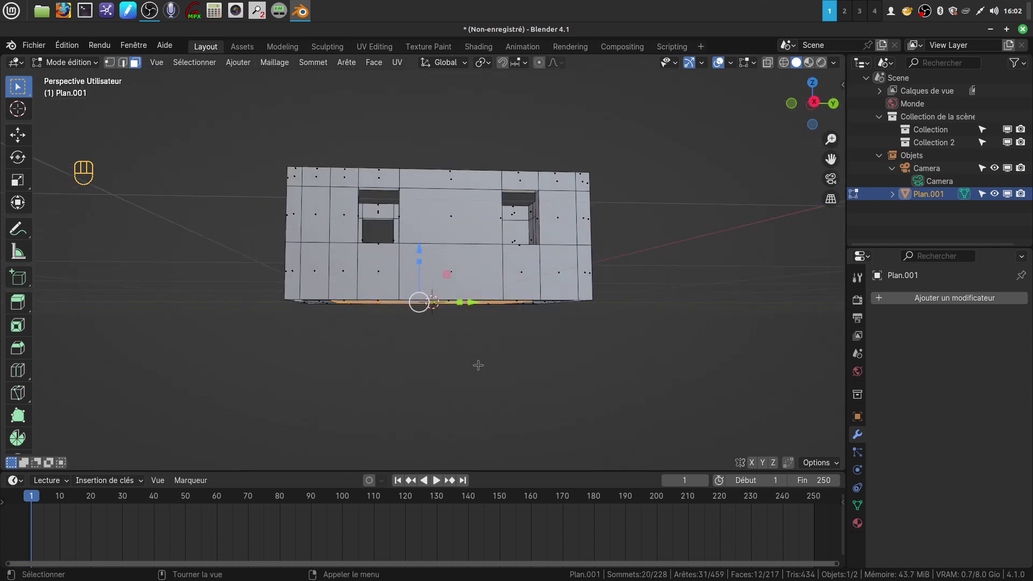
key(e)
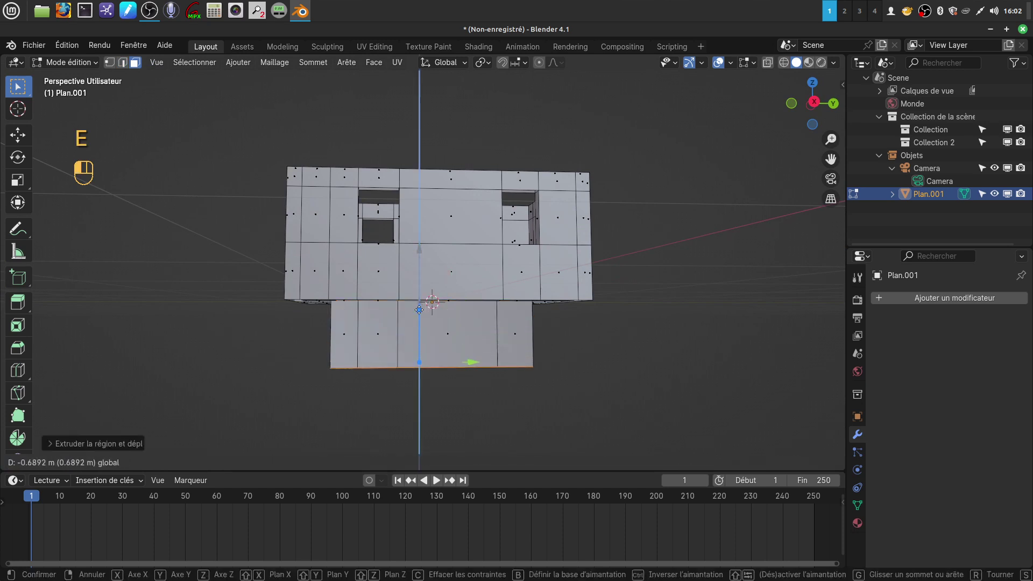
click(424, 318)
Examine the extruded block's underside and how its faces are subdivided.
middle_drag(424, 317, 490, 281)
shift+middle_drag(464, 321, 485, 336)
scroll(450, 344, up, 2)
scroll(447, 323, up, 1)
shift+middle_drag(442, 285, 456, 239)
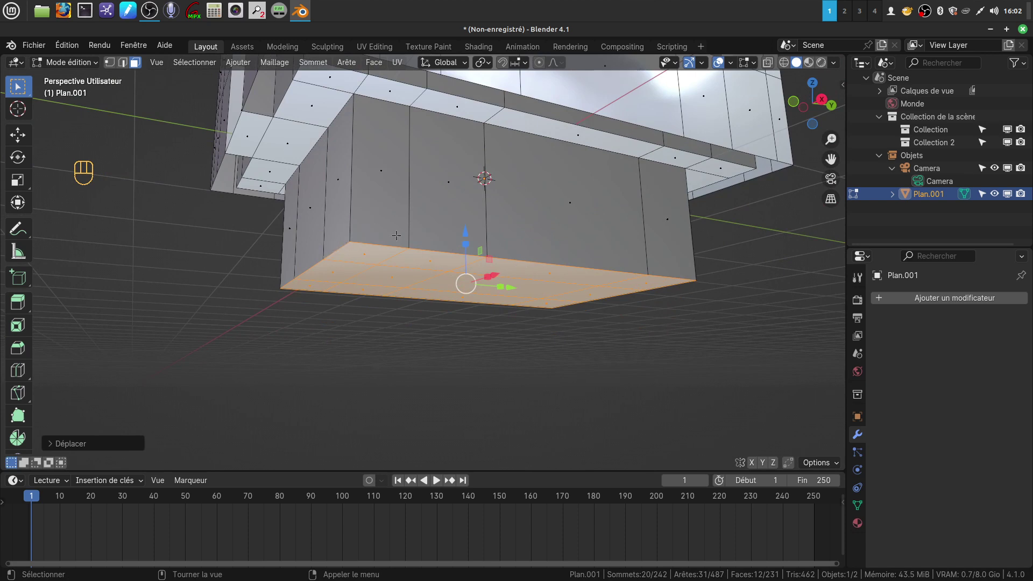
scroll(453, 295, down, 2)
shift+middle_drag(453, 295, 430, 237)
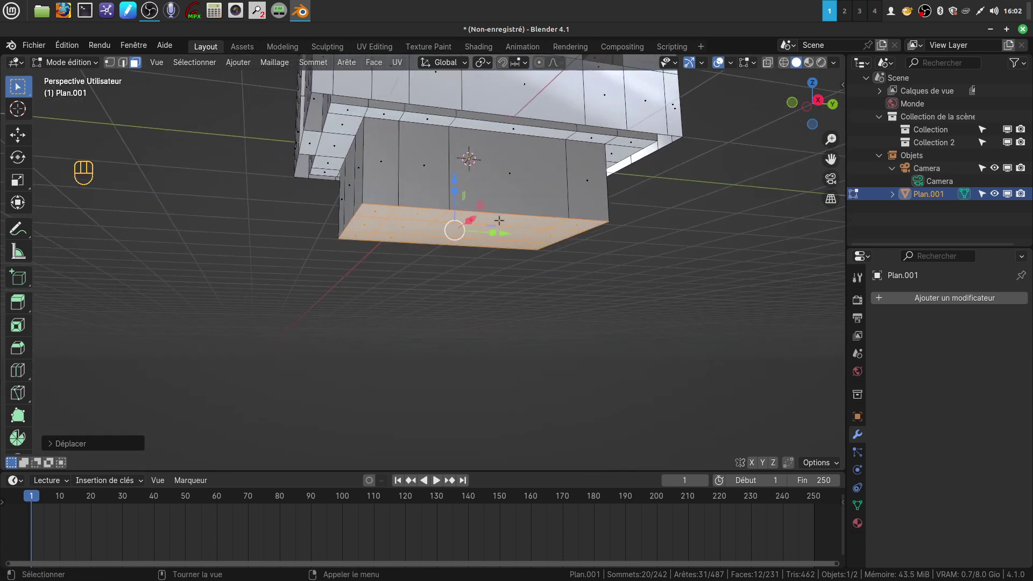
mouse_move(435, 237)
shift+middle_down()
mouse_move(433, 249)
mouse_move(437, 226)
mouse_move(410, 237)
mouse_move(423, 225)
shift+middle_up()
Select the six bottom faces at one end of the extruded block and dissolve them into a single face.
key(a)
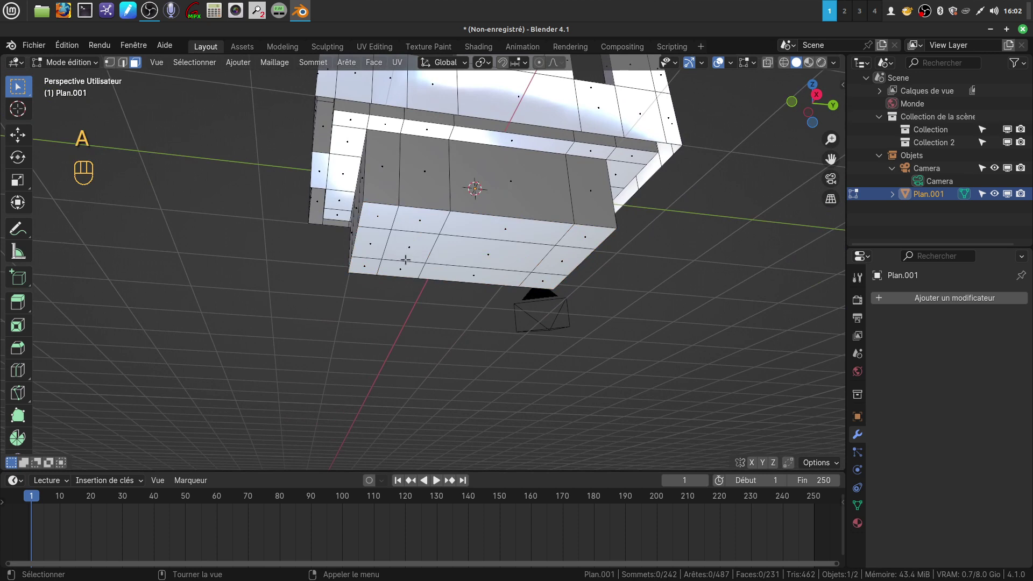
key(c)
drag(391, 243, 382, 251)
right_click(382, 252)
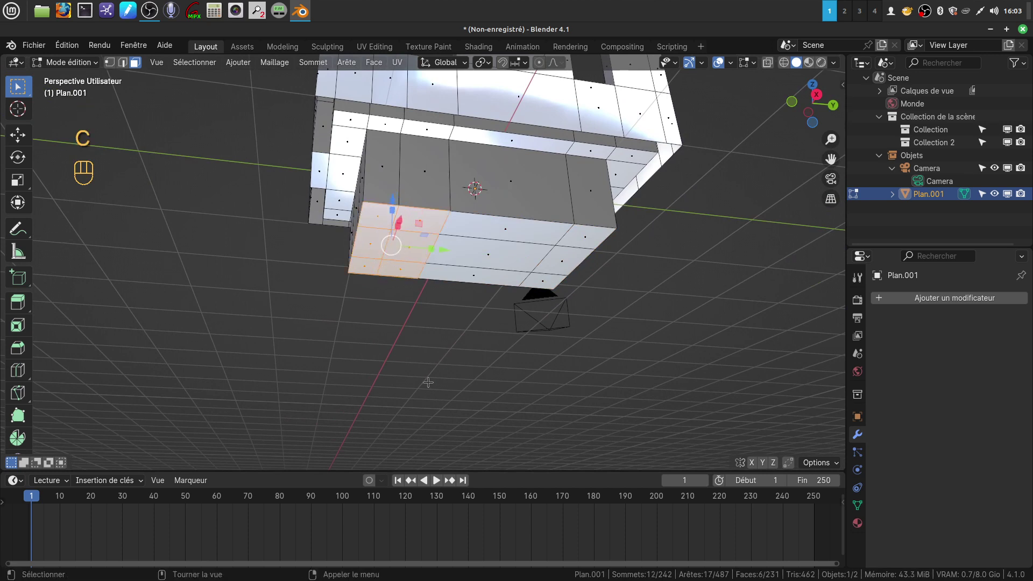
key(ctrl)
key(ctrl+x)
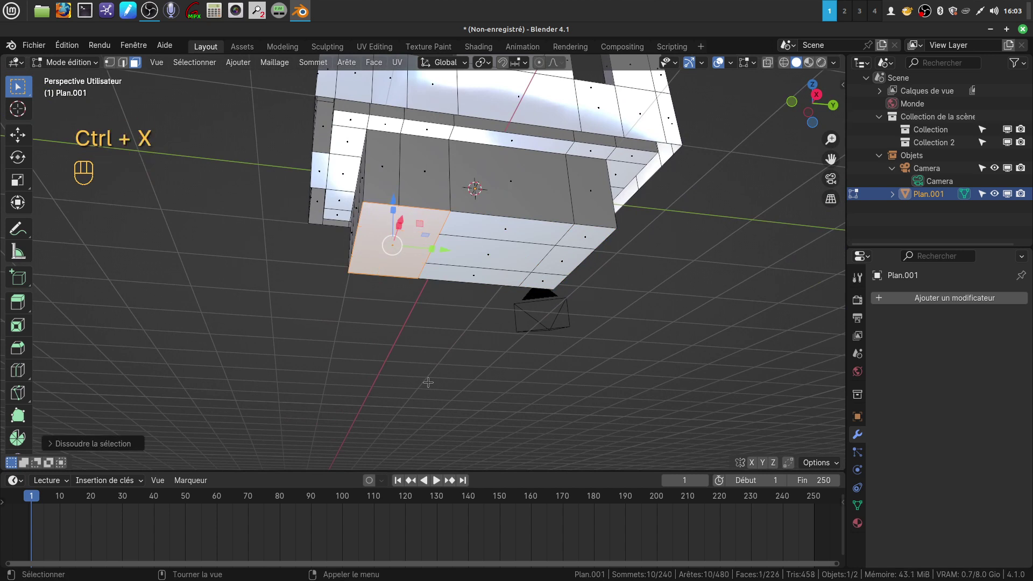
Dissolve the two adjacent long-side faces bordering the merged bottom face into a single face.
key(alt+a)
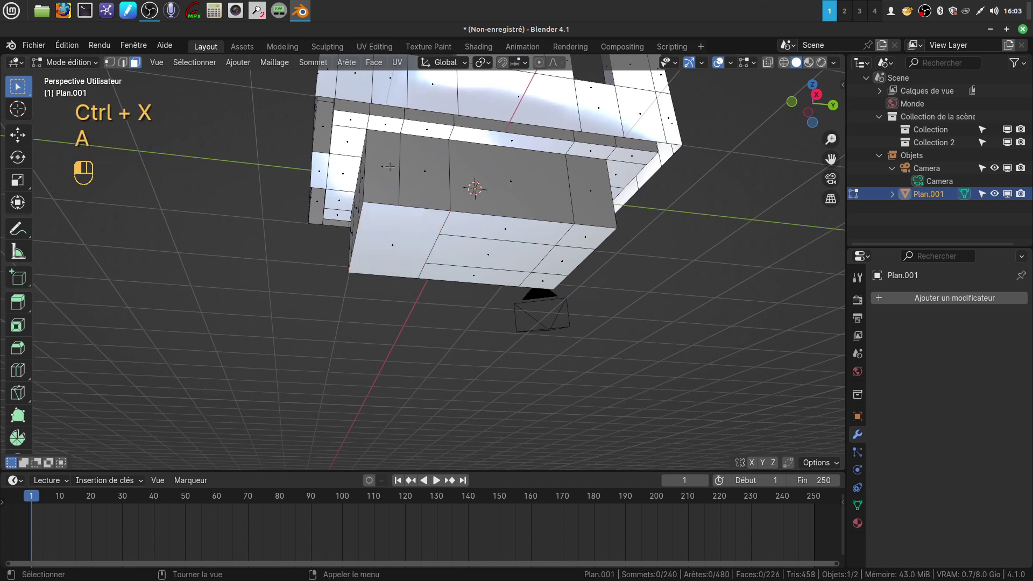
click(389, 166)
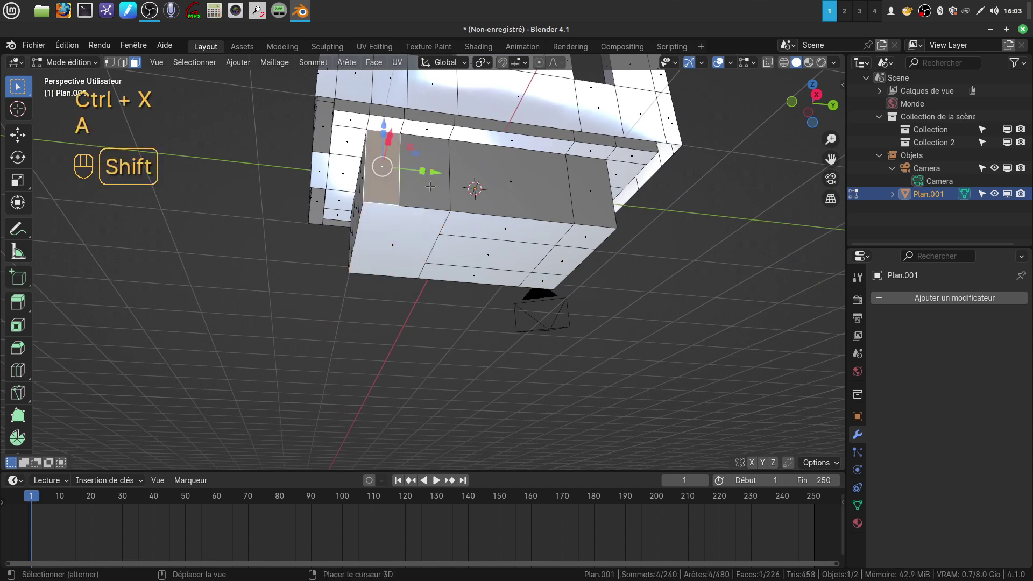
shift+click(428, 192)
key(ctrl+x)
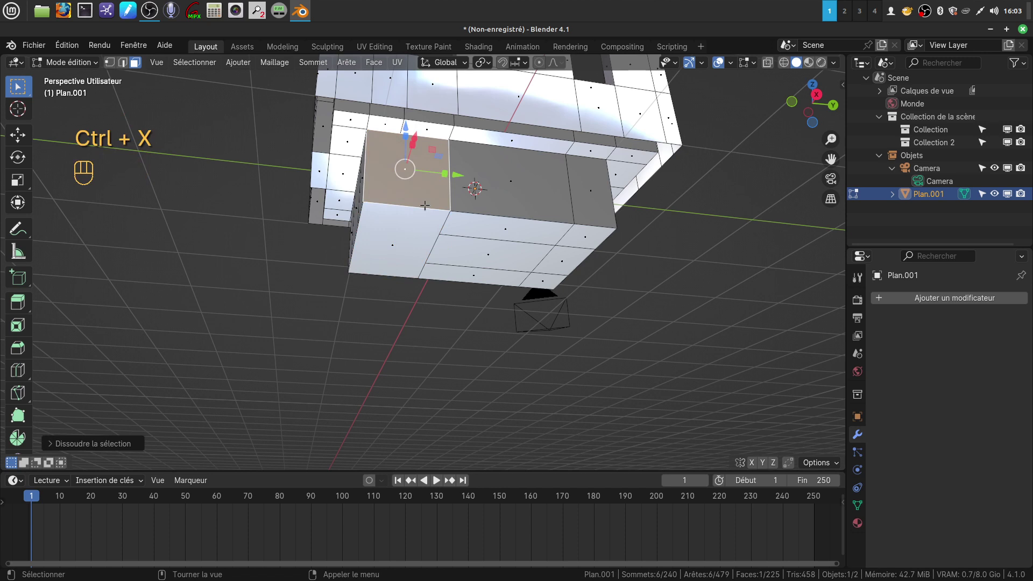
scroll(426, 205, up, 1)
middle_drag(429, 205, 661, 256)
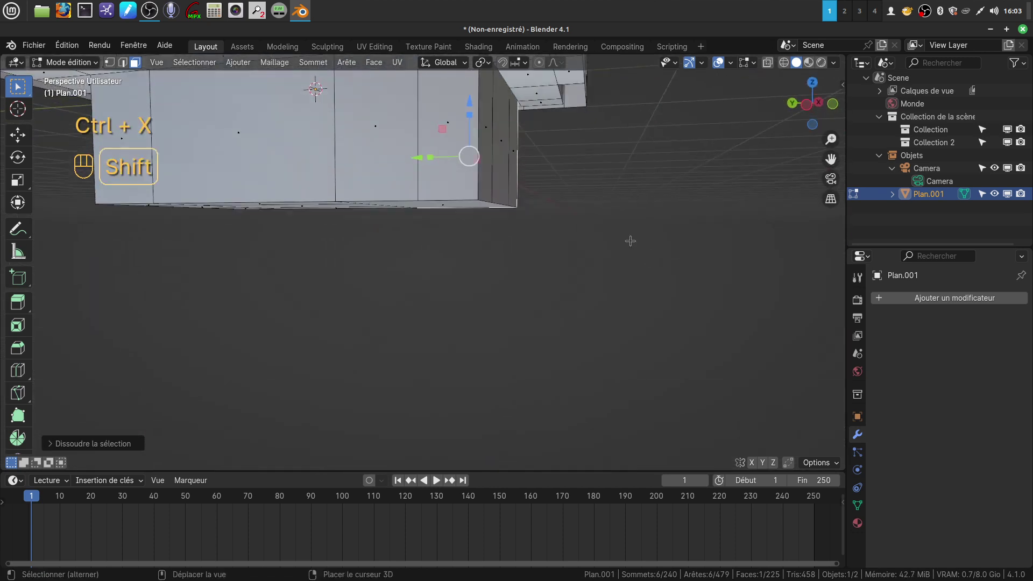
Dissolve the two adjacent faces at the merged end of the block's other long side into a single face.
click(374, 176)
shift+click(444, 186)
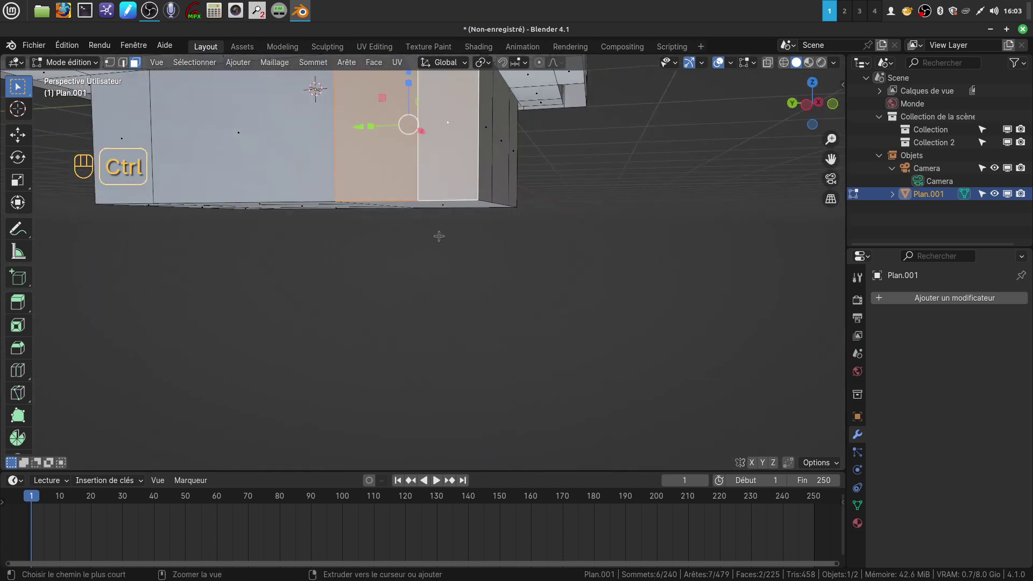
key(ctrl+x)
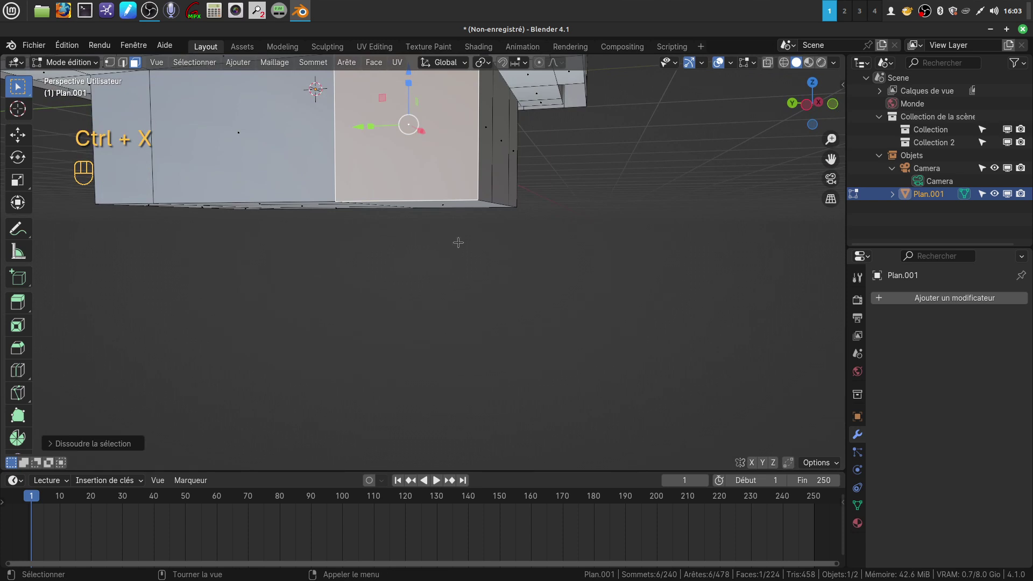
Try raising the three bottom edges at the short end of the extruded block, and undo the move.
middle_drag(408, 171, 197, 163)
scroll(266, 153, down, 2)
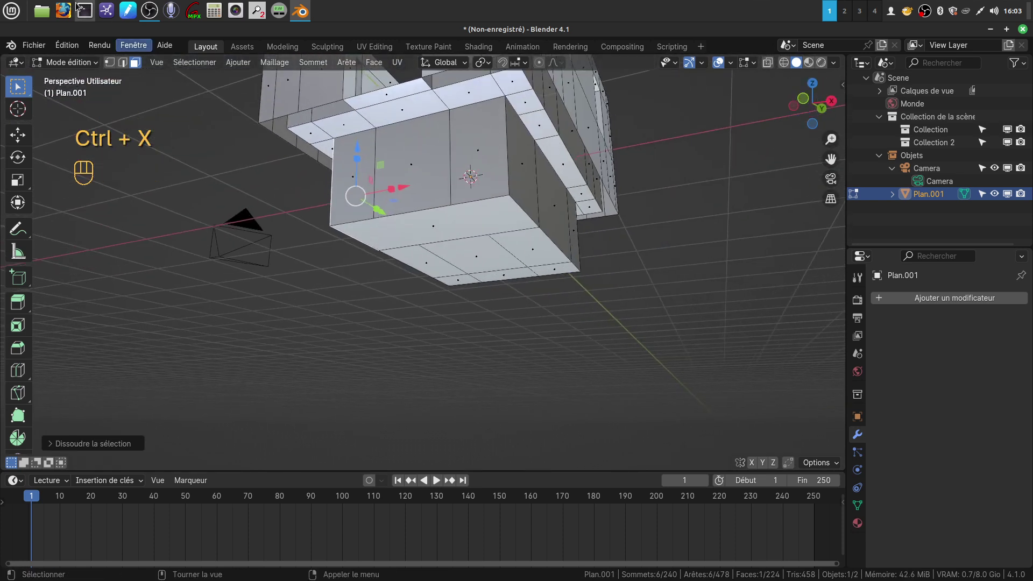
click(123, 62)
click(366, 230)
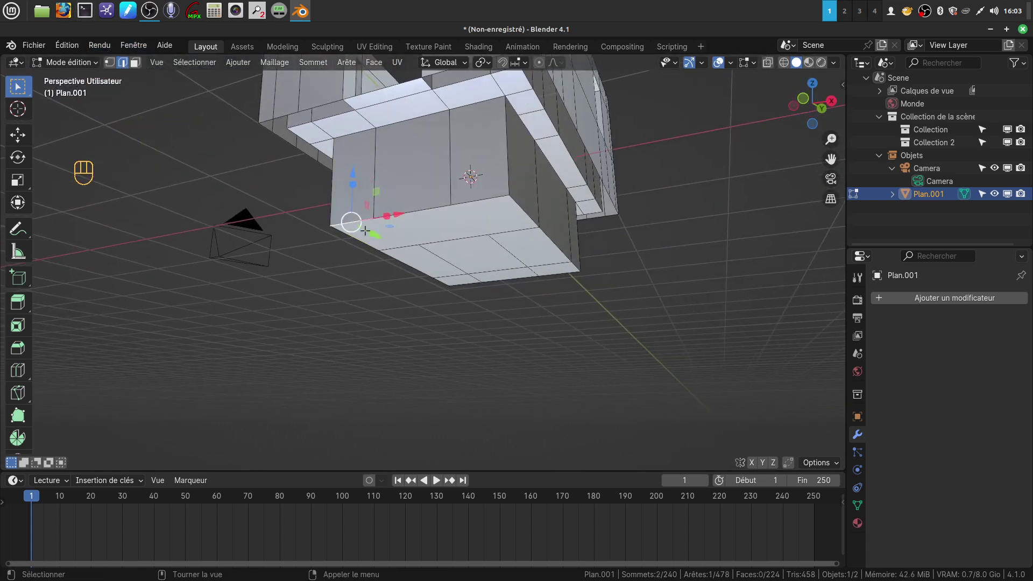
shift+click(425, 215)
middle_drag(425, 216, 432, 237)
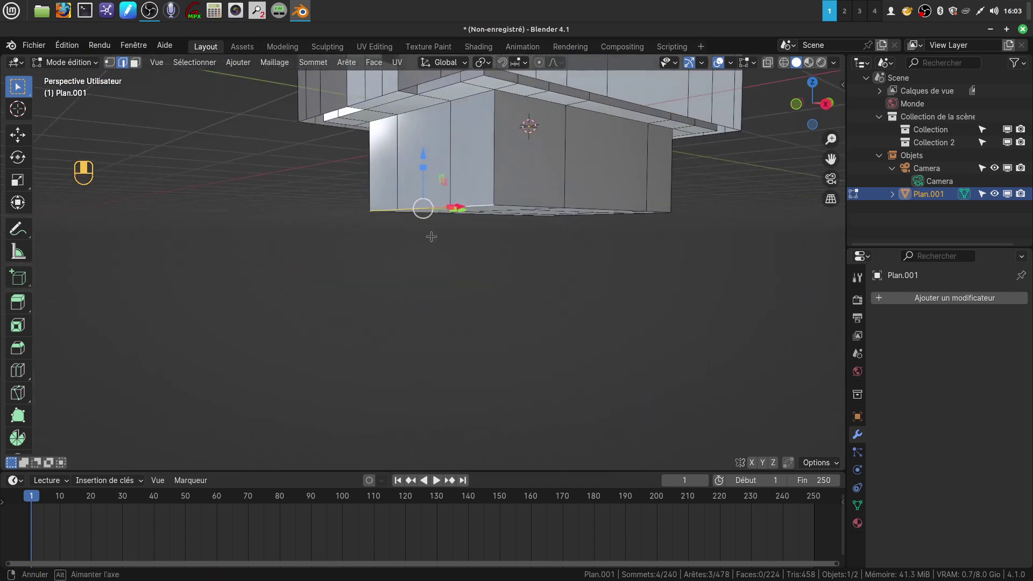
drag(424, 156, 414, 120)
shift+middle_drag(555, 224, 420, 218)
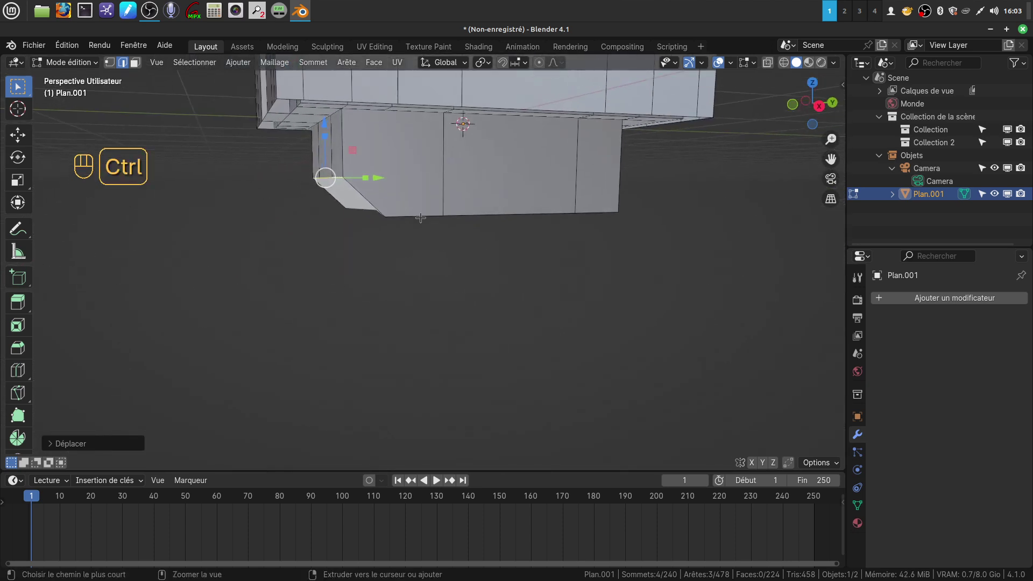
key(ctrl+z)
key(Tab)
key(Tab)
Dissolve the two leftover mid-edge vertices on the block's bottom long edges, near the merged end.
click(109, 63)
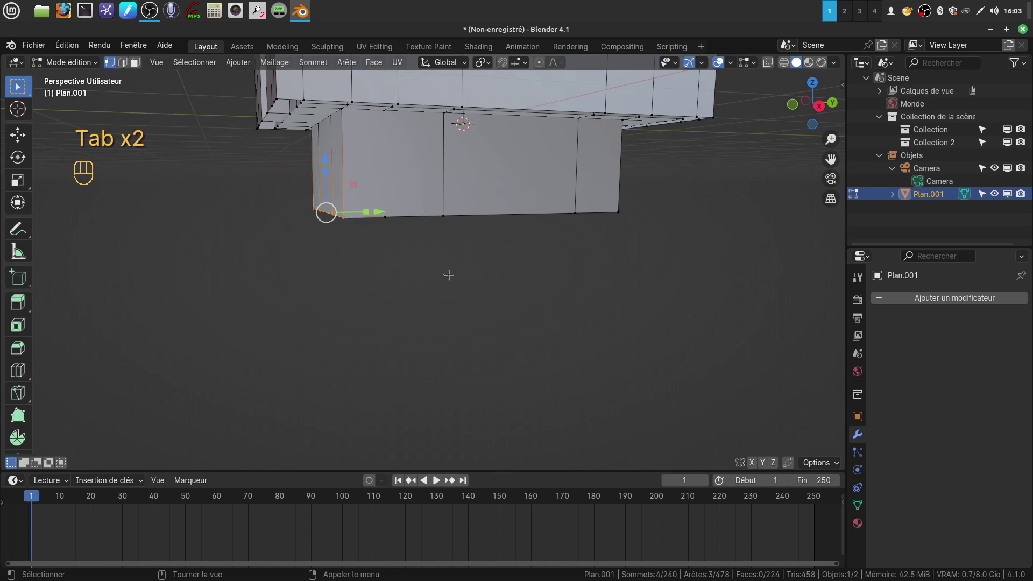
scroll(412, 243, up, 2)
click(371, 187)
middle_drag(383, 226, 452, 300)
shift+click(324, 206)
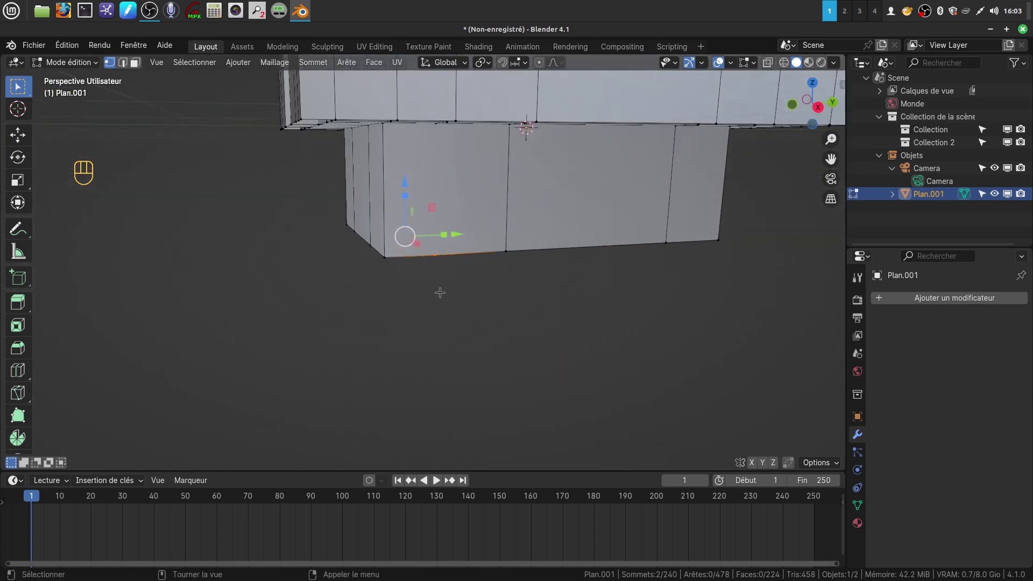
key(x)
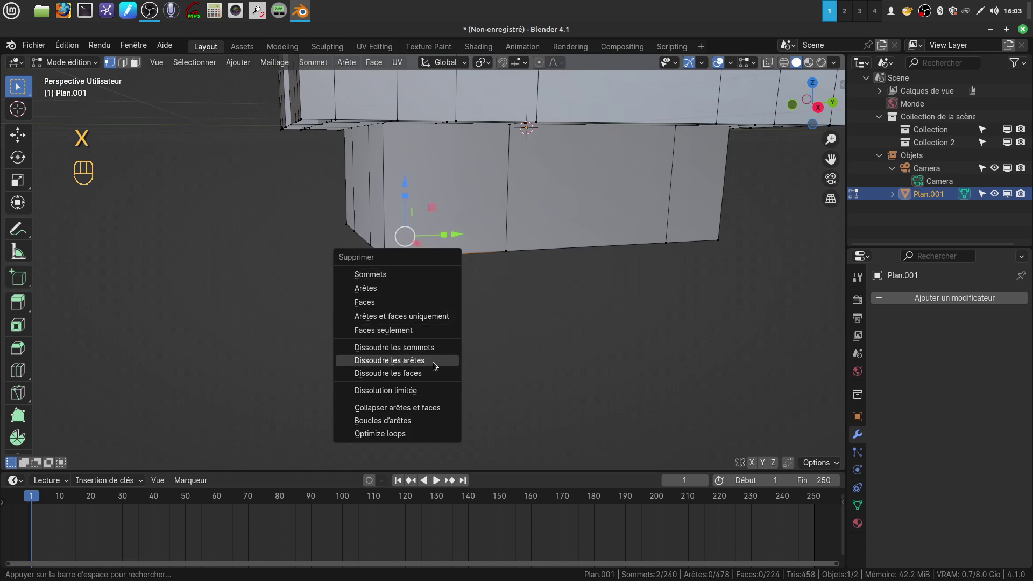
key(ctrl)
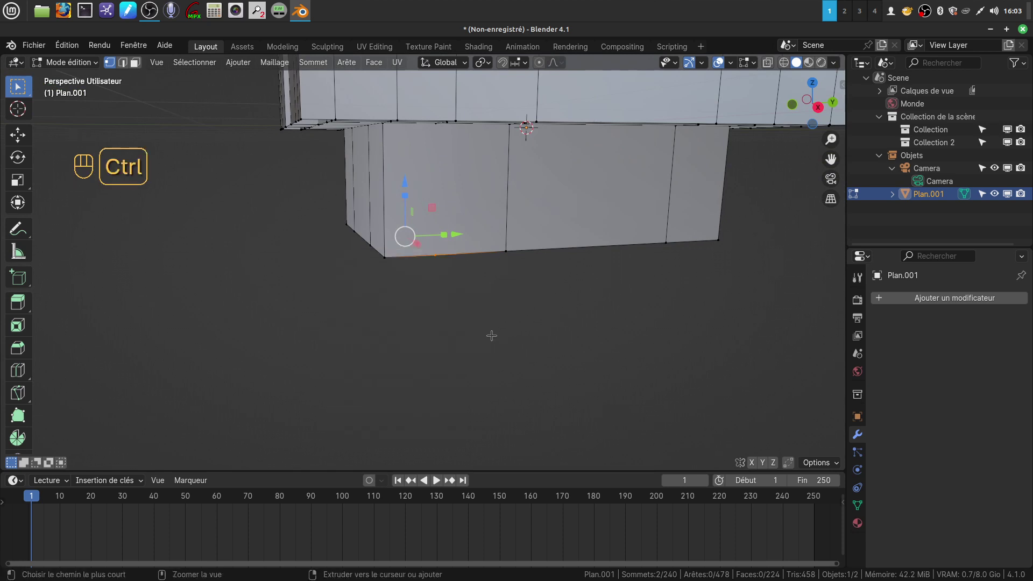
key(ctrl+x)
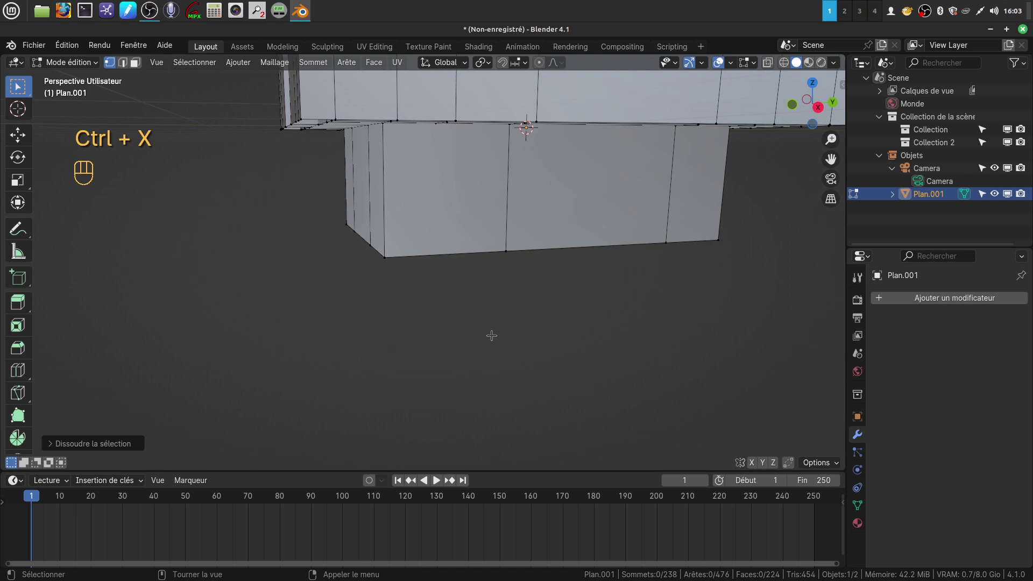
Try raising the path of bottom vertices between the two end corners of the block, undo it and clear the selection.
middle_drag(475, 294, 418, 199)
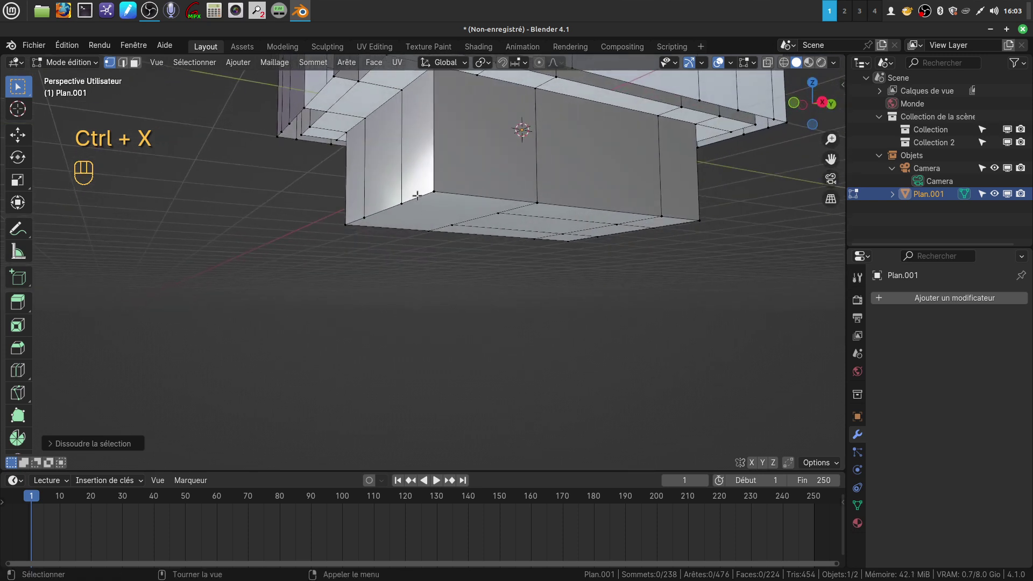
shift+click(346, 223)
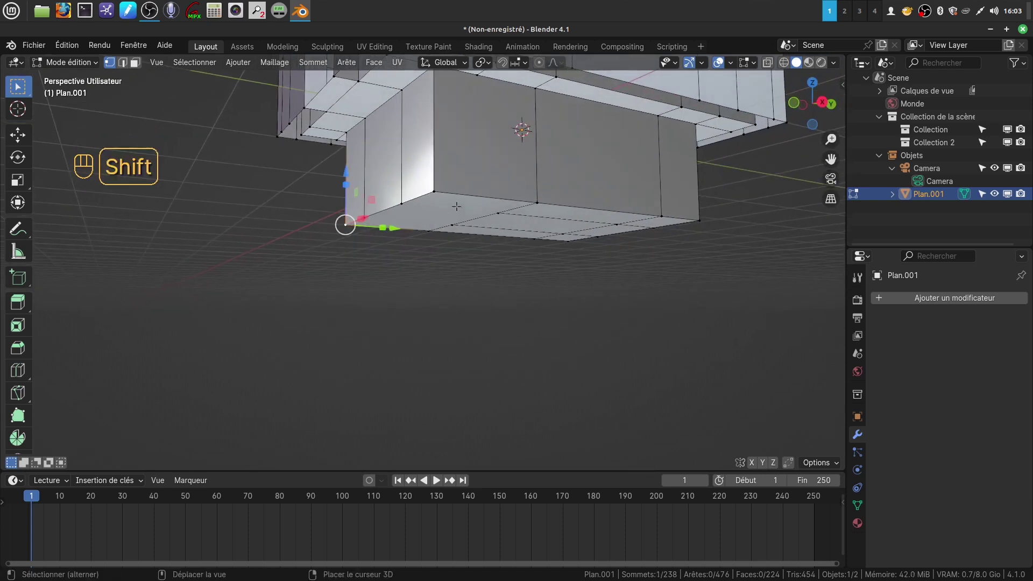
ctrl+click(433, 191)
middle_drag(433, 191, 421, 215)
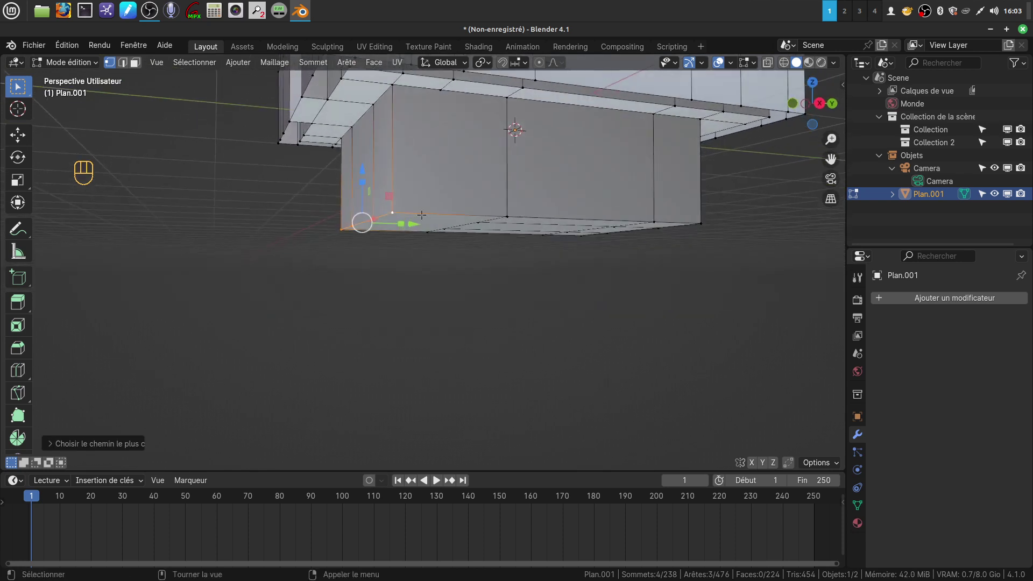
drag(364, 168, 367, 123)
middle_drag(430, 184, 519, 244)
key(ctrl)
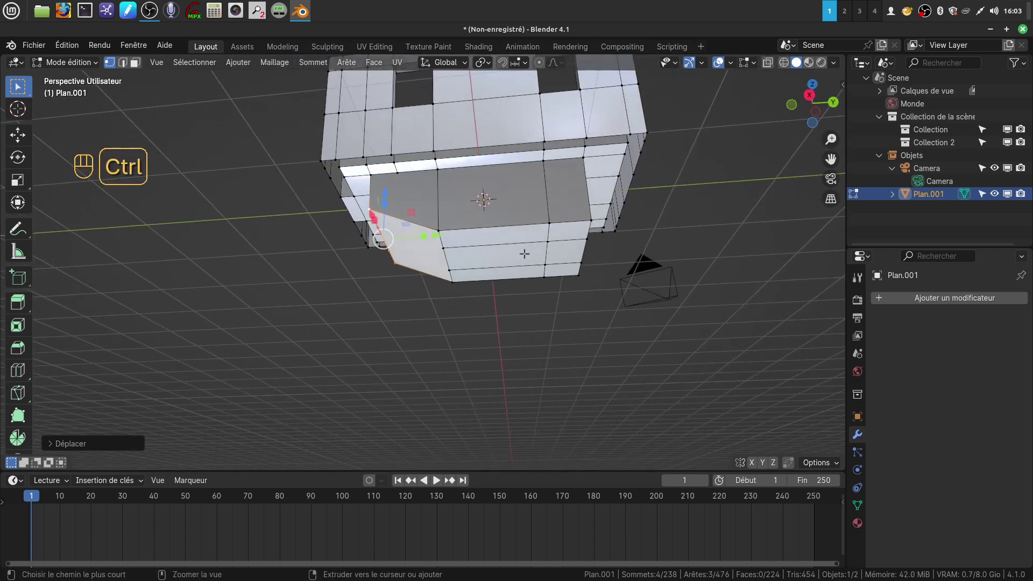
key(ctrl+z)
key(a)
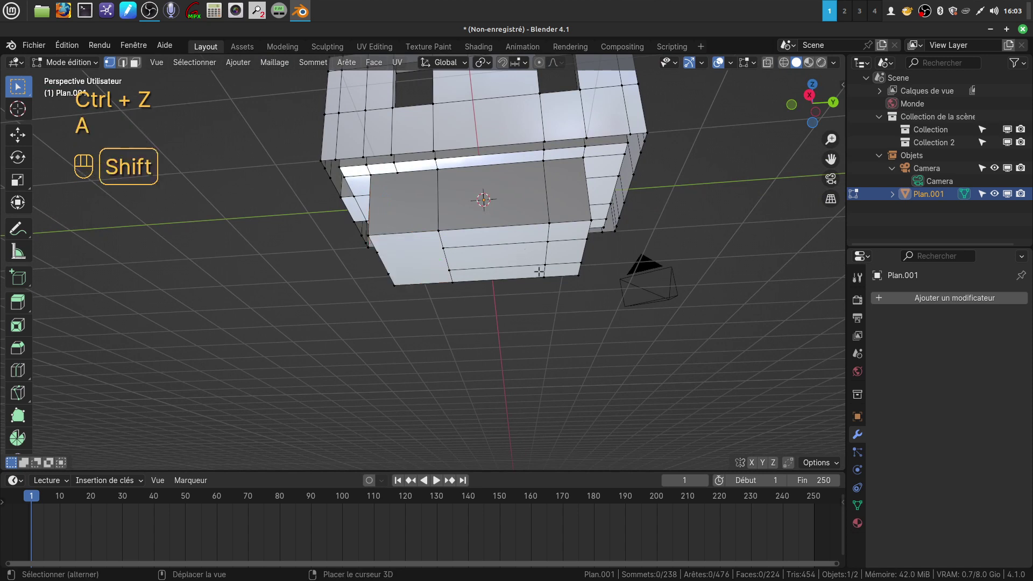
Select the six remaining small faces of the block's underside with Circle Select and dissolve them into one face.
shift+middle_drag(360, 134, 343, 140)
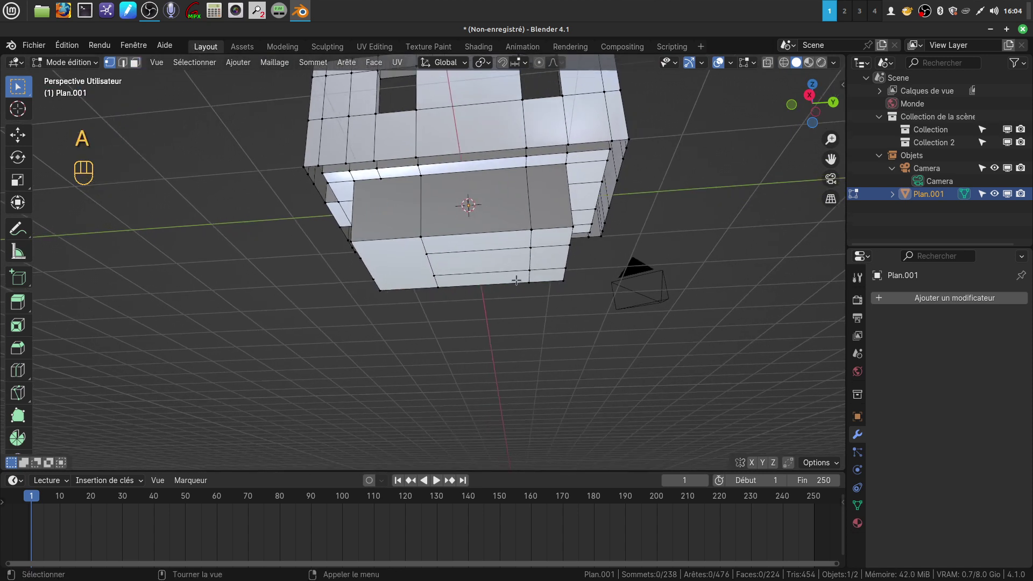
click(135, 63)
key(c)
drag(480, 251, 525, 258)
key(Escape)
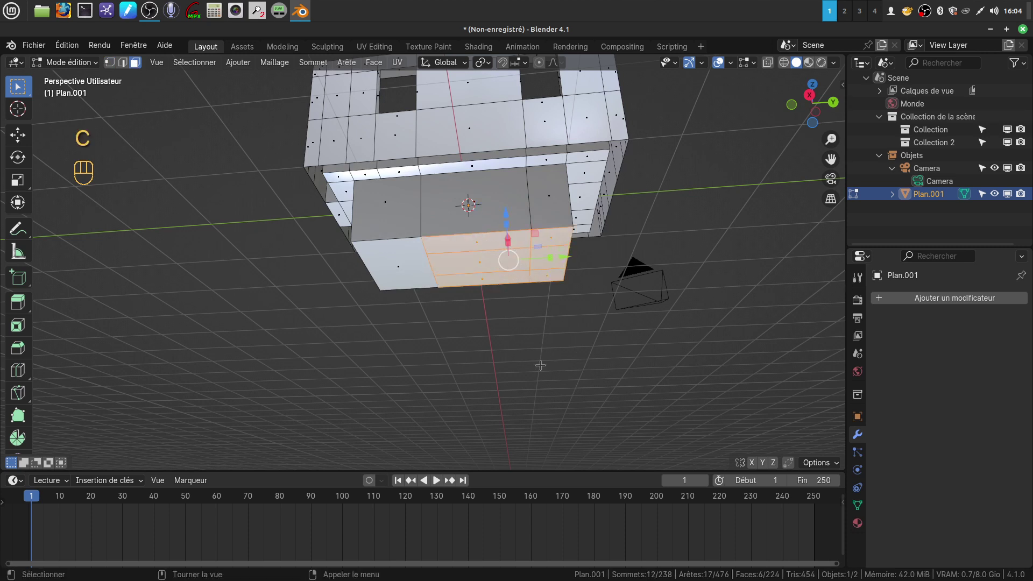
key(ctrl+x)
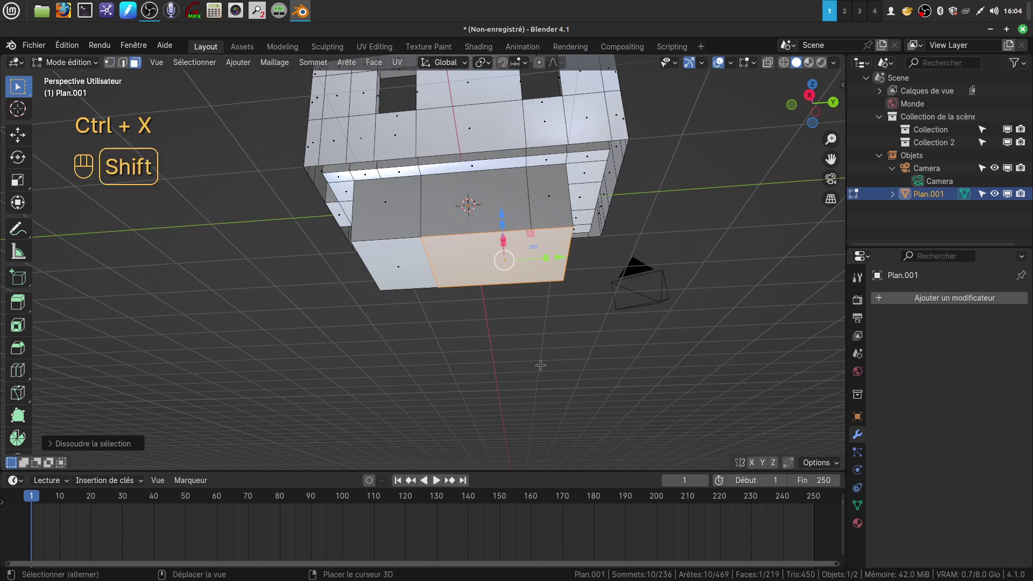
Dissolve the two adjacent long-side faces bordering the newly merged larger bottom face into a single face.
click(514, 204)
shift+click(551, 215)
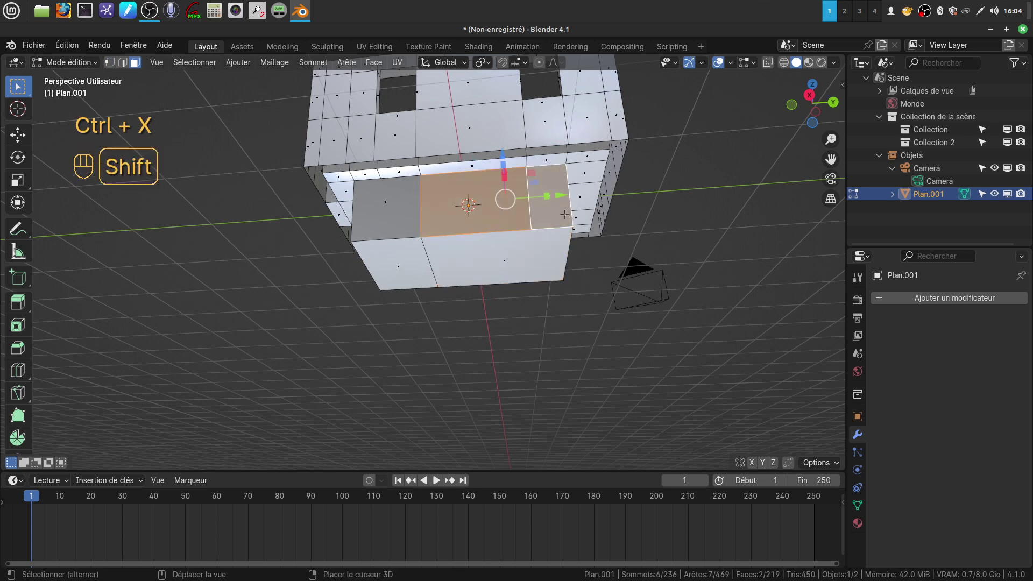
key(ctrl+x)
Merge the matching two faces on the block's opposite long side into one by dissolving them.
middle_drag(552, 240, 272, 273)
shift+middle_drag(489, 225, 354, 258)
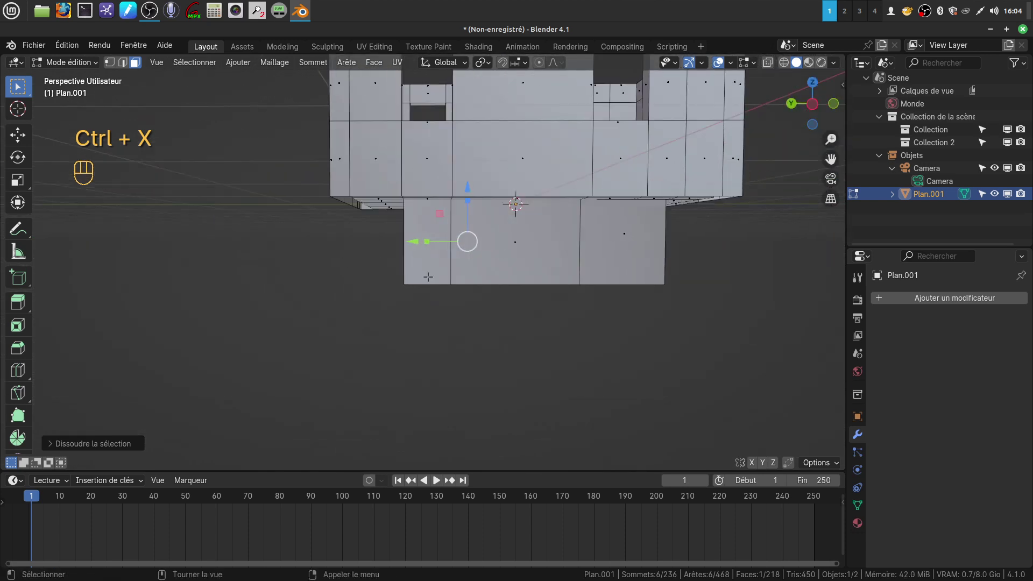
click(428, 276)
ctrl+click(500, 240)
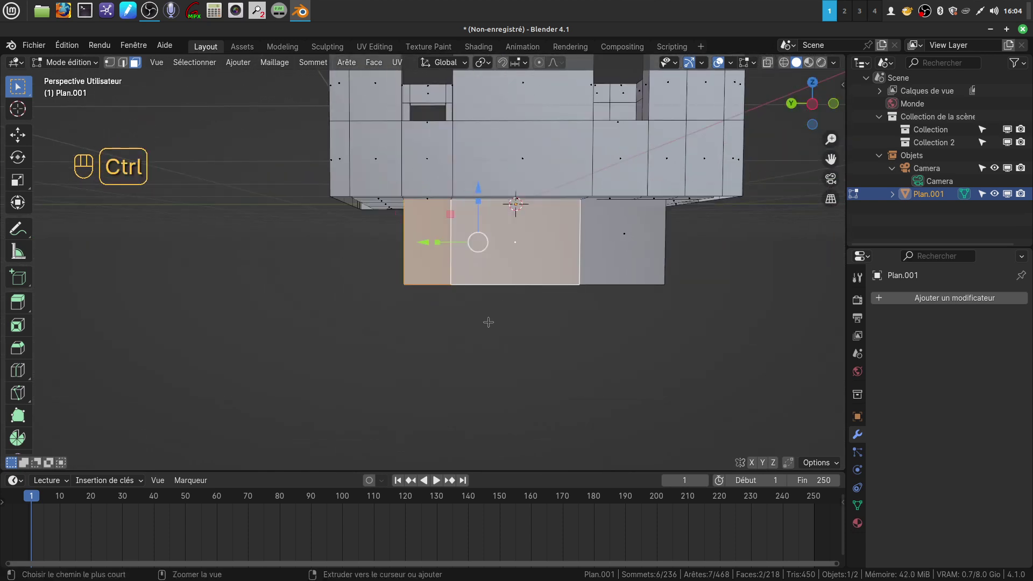
key(ctrl+x)
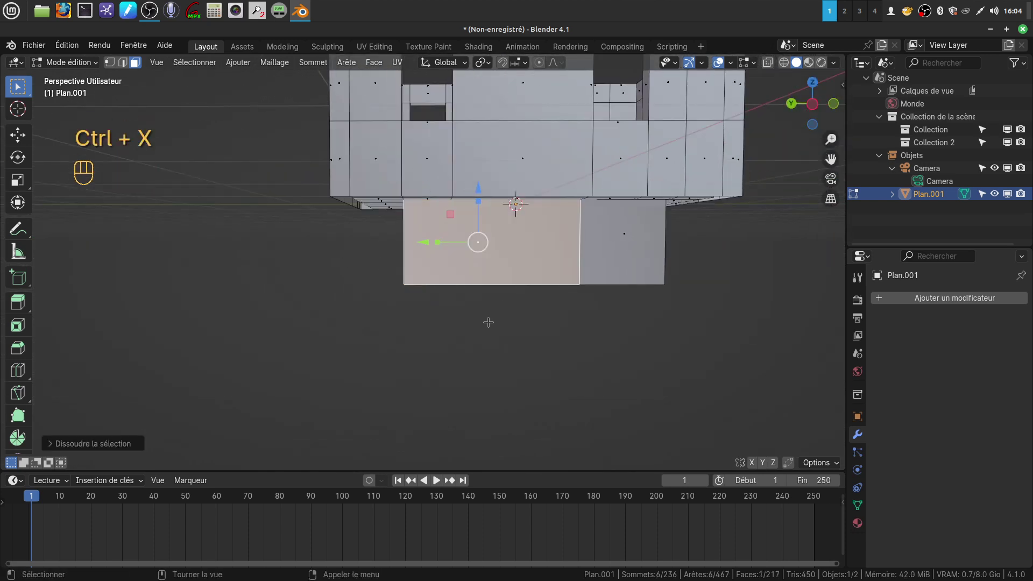
Dissolve the two leftover mid-edge vertices along the bottom long edges of the larger merged section.
click(110, 62)
middle_drag(525, 330, 718, 293)
click(477, 243)
shift+click(529, 276)
key(ctrl+x)
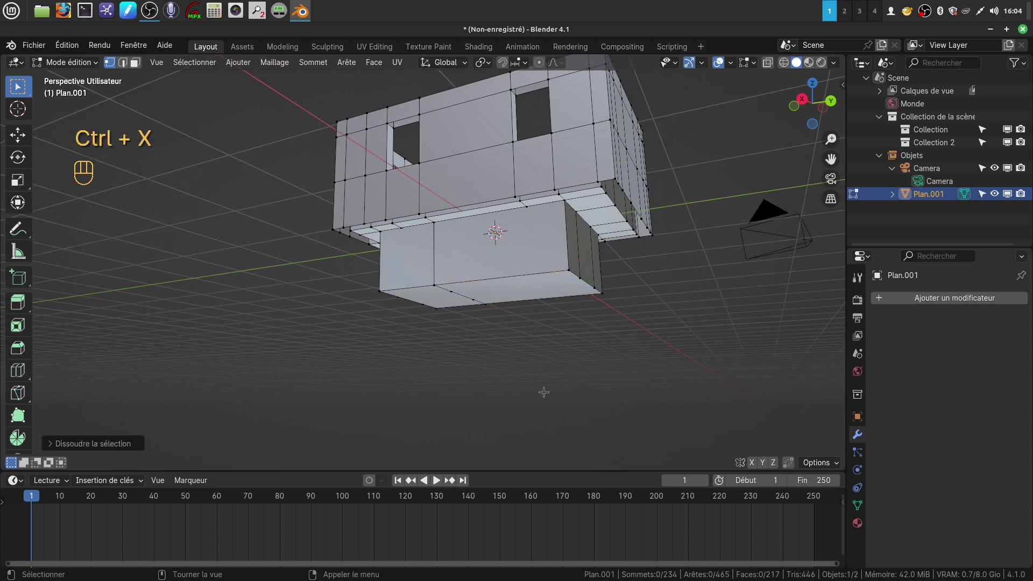
Try to select the vertices of the dividing line running down the block's long sides and across its underside.
middle_drag(532, 386, 443, 278)
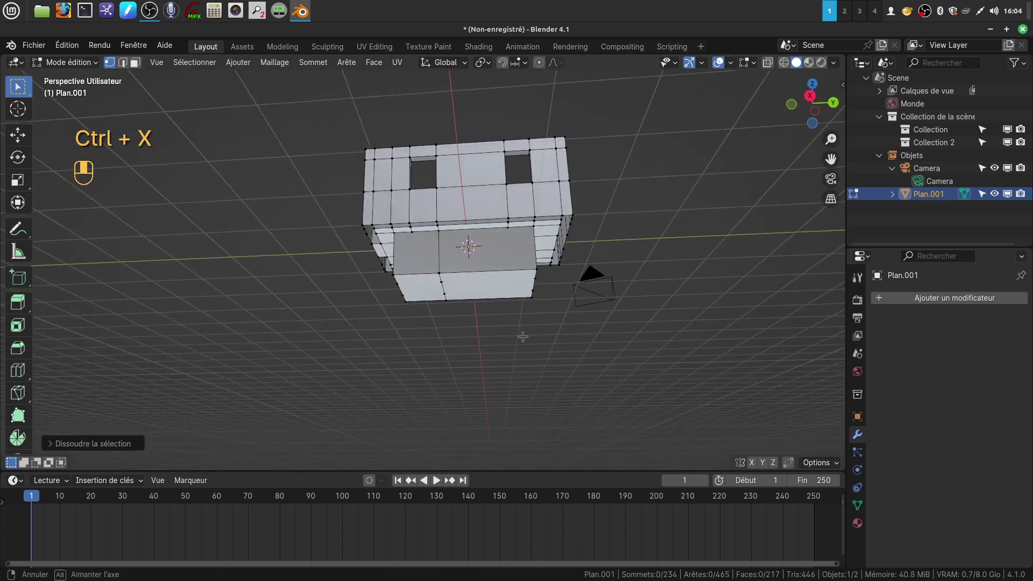
scroll(482, 389, up, 2)
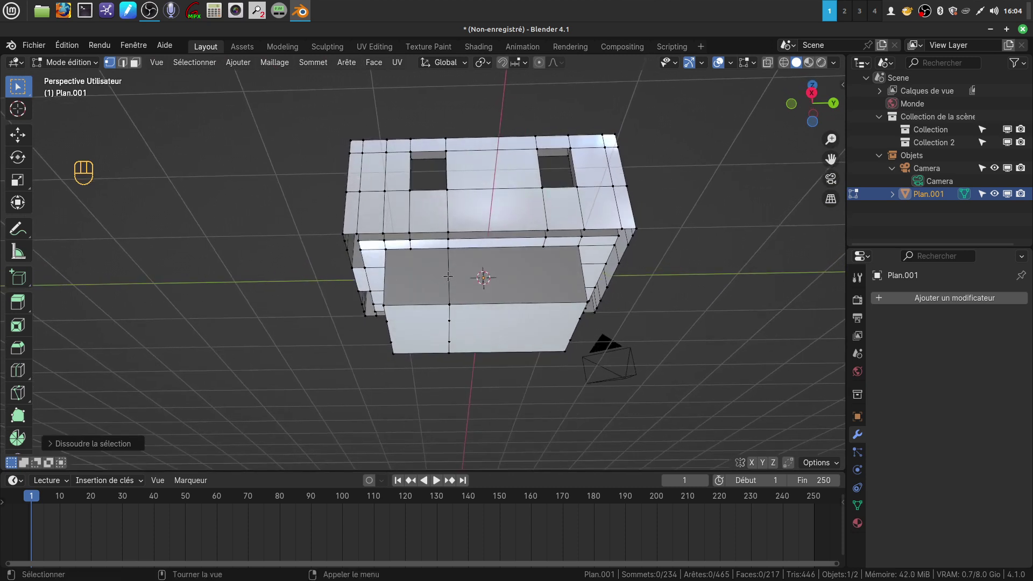
click(447, 250)
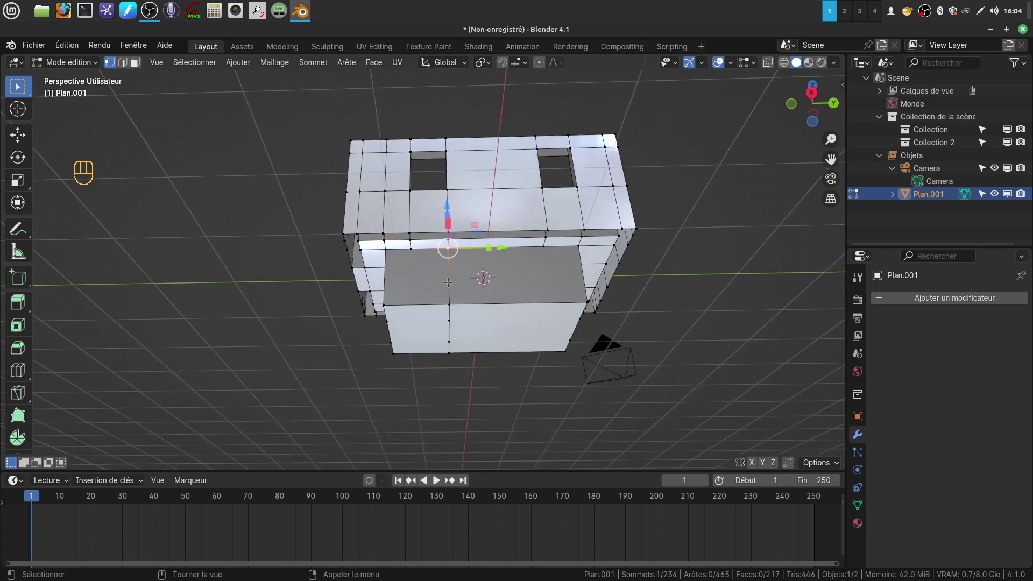
shift+click(449, 304)
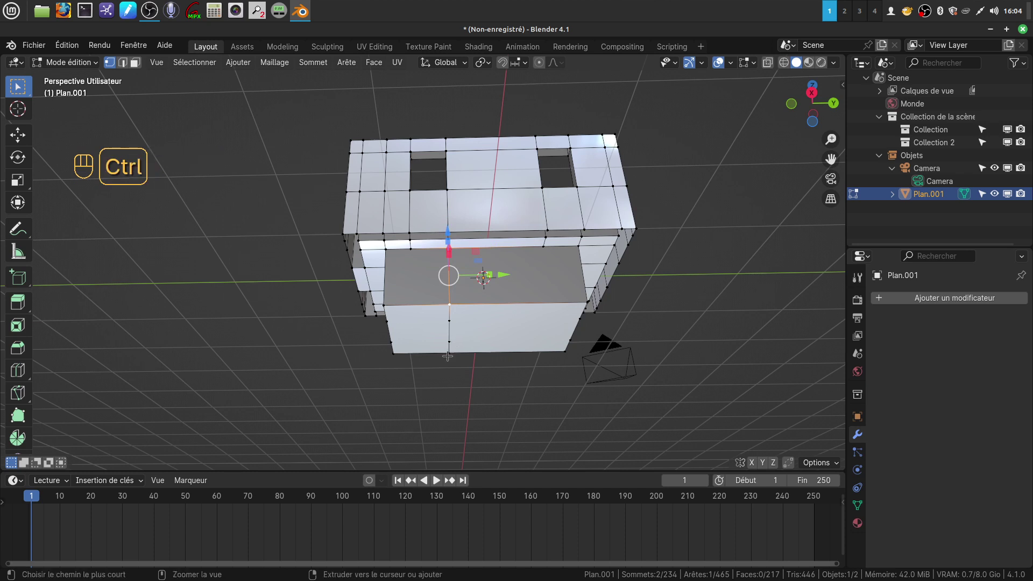
ctrl+click(449, 352)
middle_drag(449, 352, 366, 438)
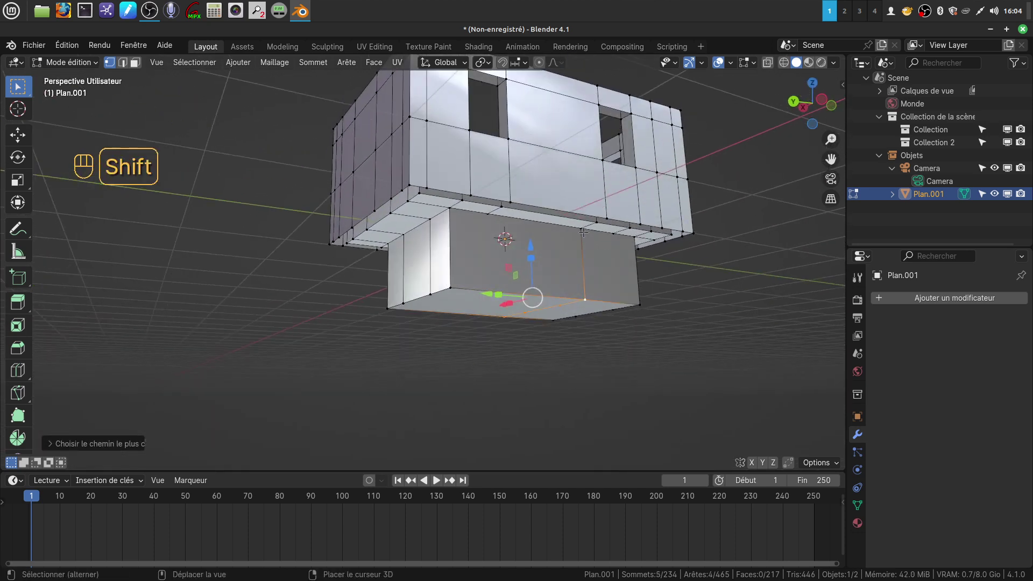
middle_drag(576, 266, 546, 236)
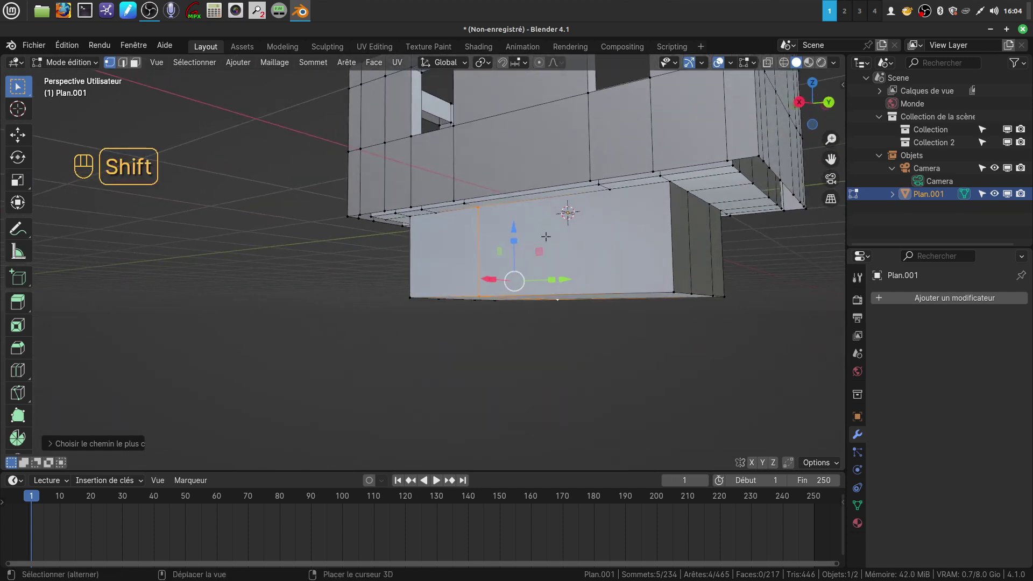
shift+click(480, 216)
middle_drag(480, 217, 537, 269)
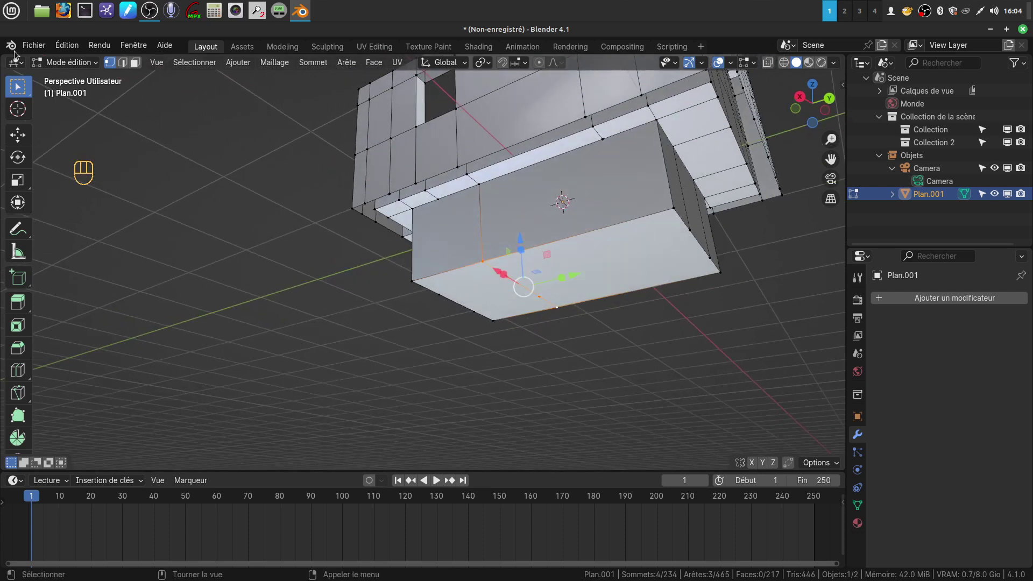
Dissolve the dividing edges running down the block's two long sides and across its underside.
click(123, 61)
click(479, 216)
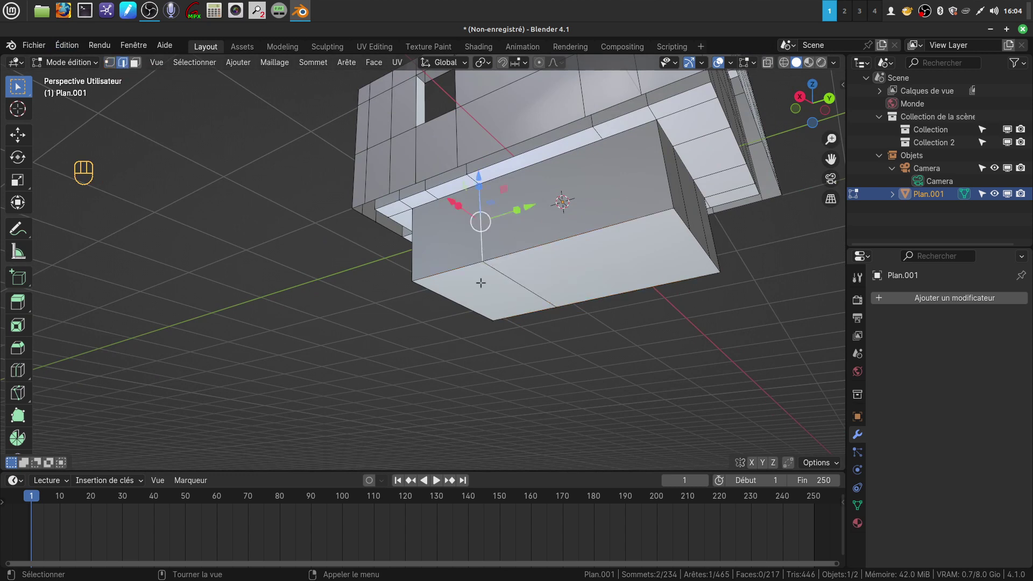
shift+click(536, 292)
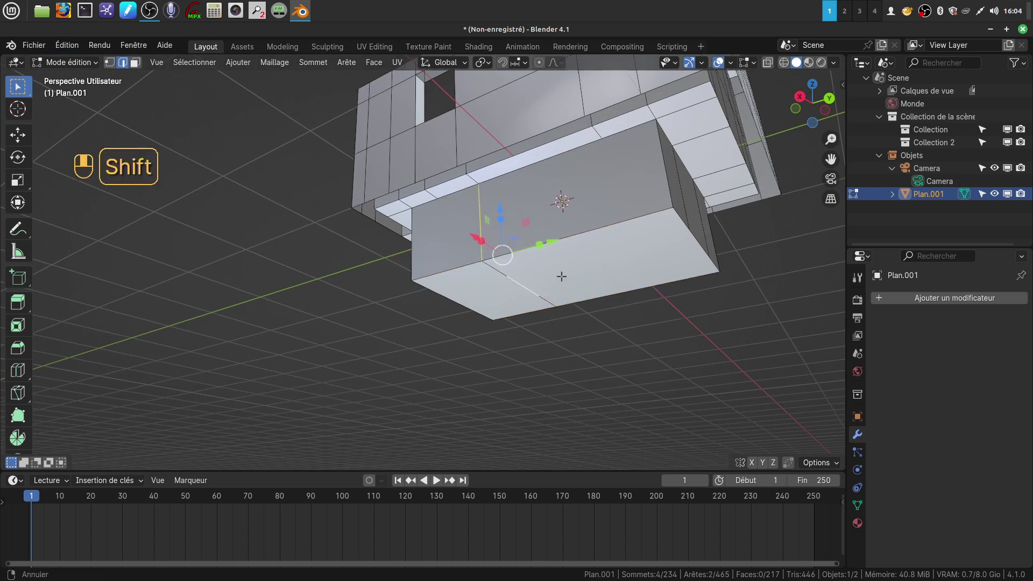
shift+middle_drag(559, 277, 487, 280)
shift+click(423, 272)
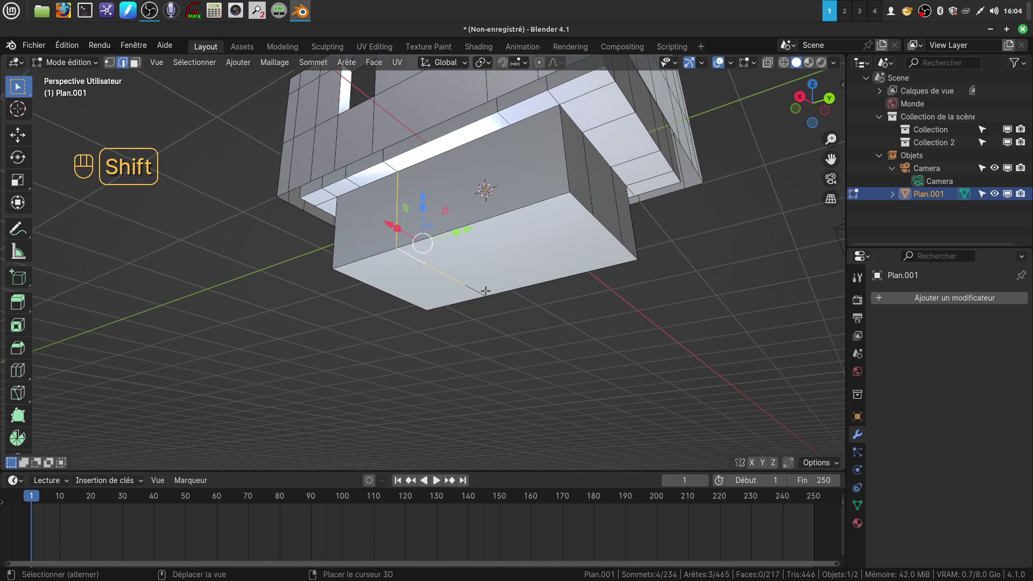
middle_drag(477, 290, 581, 240)
shift+click(587, 237)
shift+click(599, 233)
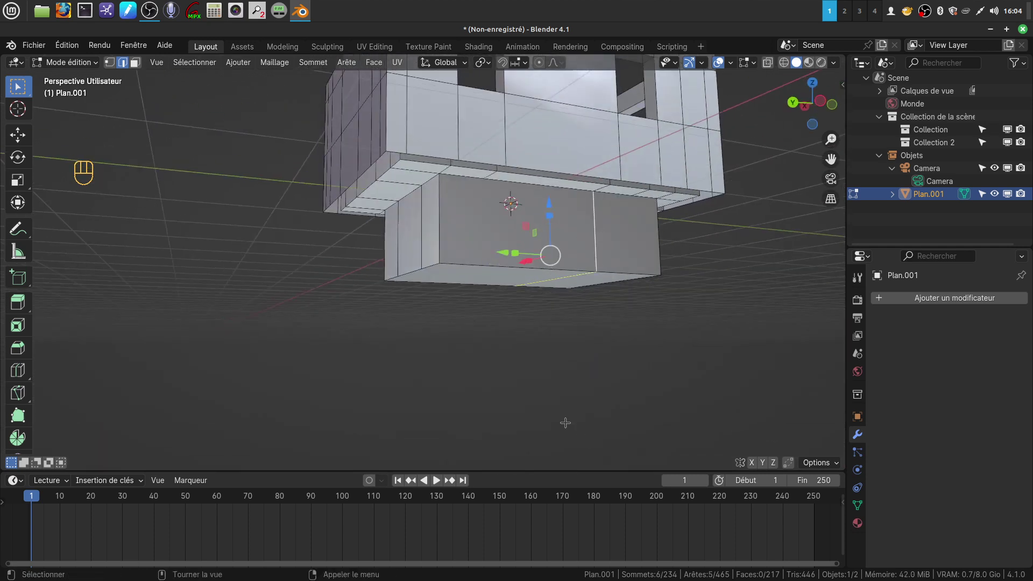
key(x)
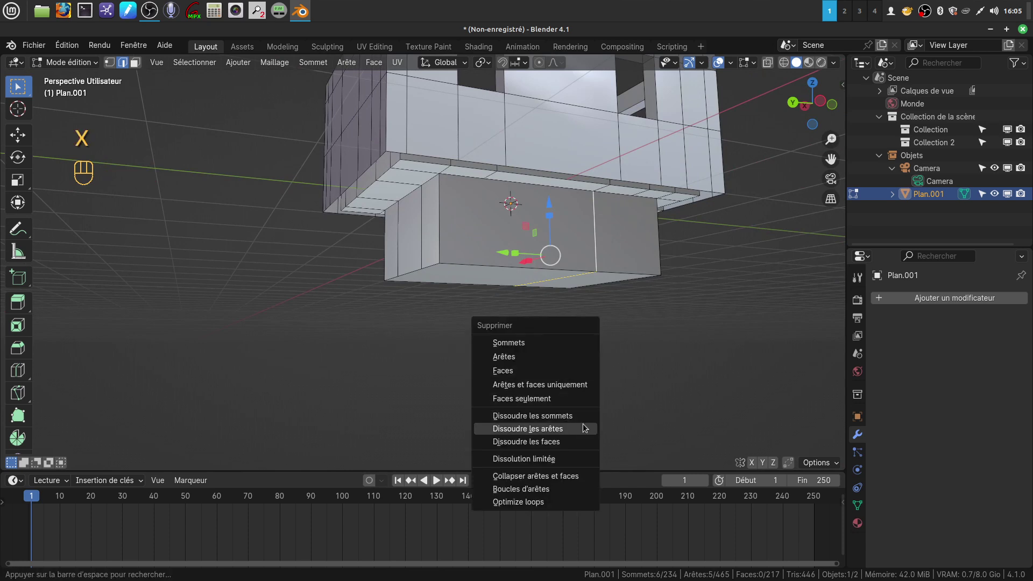
click(565, 429)
middle_drag(565, 431, 410, 252)
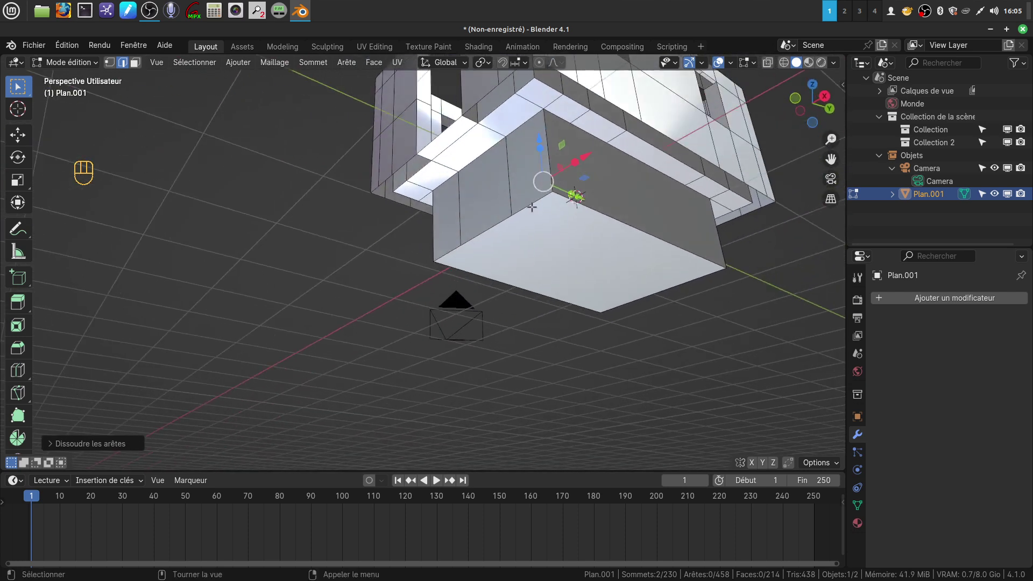
Raise the bottom edges of the block's segmented short end along Z so its underside slopes.
click(522, 221)
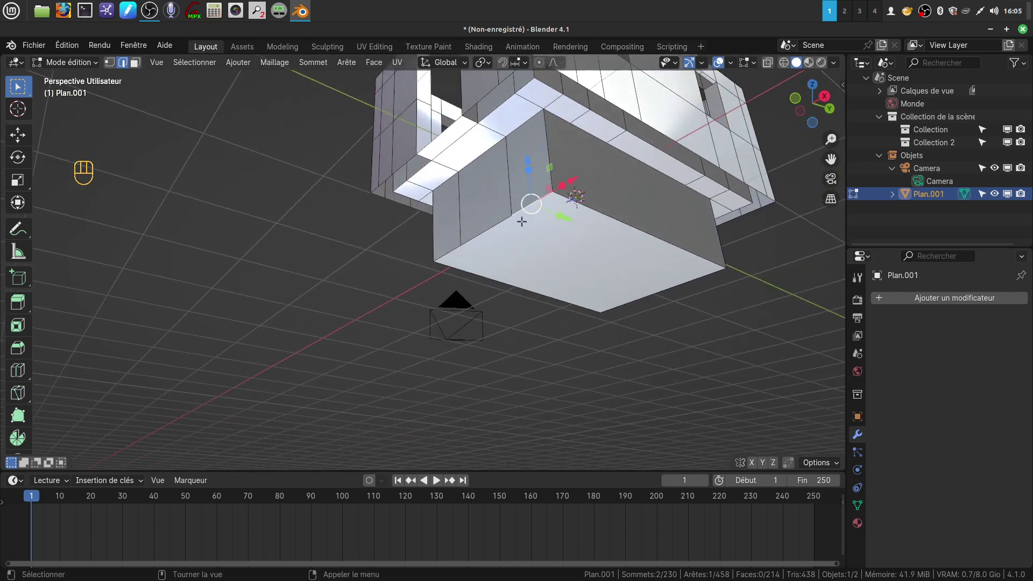
ctrl+click(442, 260)
drag(485, 189, 484, 143)
scroll(645, 260, down, 4)
middle_drag(605, 311, 502, 381)
scroll(549, 392, up, 3)
scroll(502, 382, down, 5)
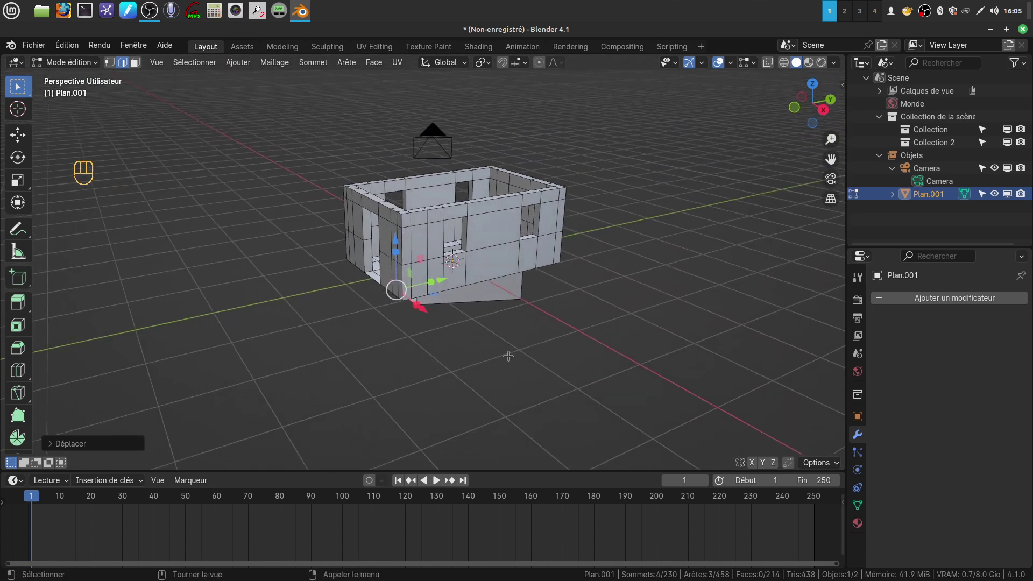
Return to Object Mode and delete the building object Plan.001.
key(Tab)
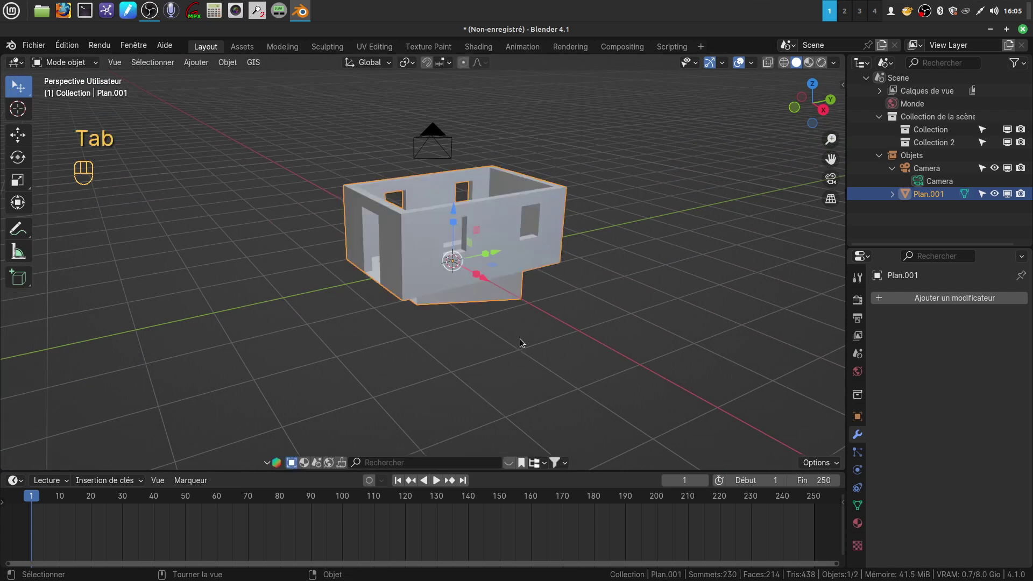
key(x)
click(493, 336)
mouse_move(509, 334)
shift+middle_down()
mouse_move(493, 305)
mouse_move(495, 324)
shift+middle_up()
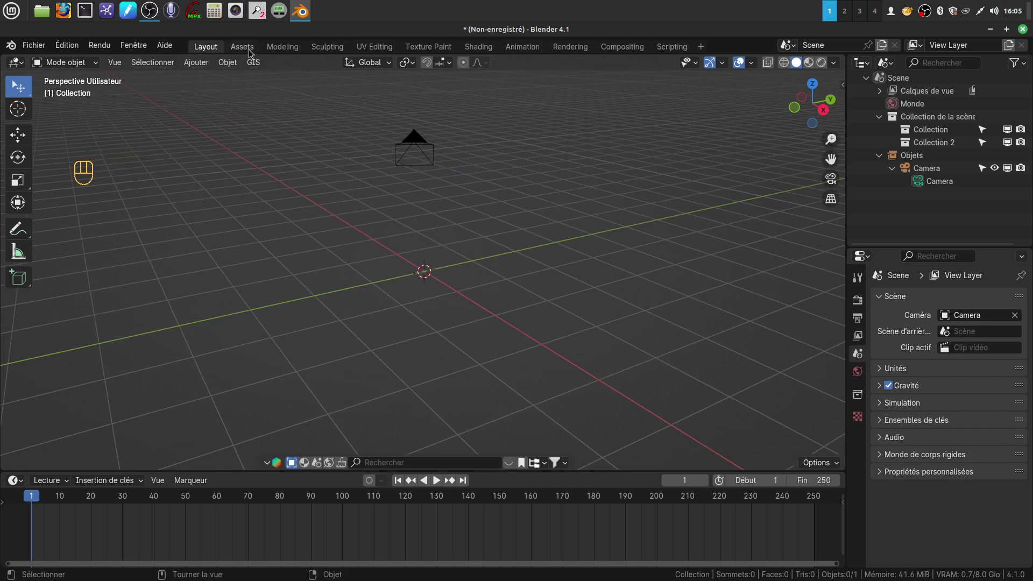
Add a mesh cube and scale it into a box elongated along the Y axis.
click(198, 63)
mouse_move(213, 81)
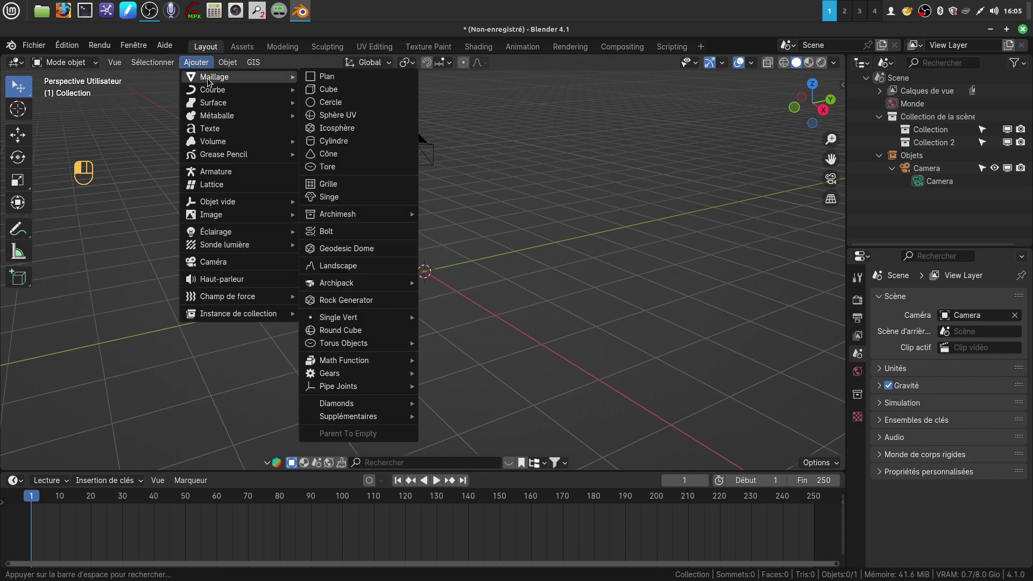
click(330, 90)
middle_drag(488, 240, 466, 260)
mouse_move(466, 237)
mouse_down()
mouse_move(487, 234)
mouse_move(484, 247)
mouse_up()
middle_drag(484, 246, 450, 283)
drag(449, 283, 457, 279)
middle_drag(458, 279, 499, 264)
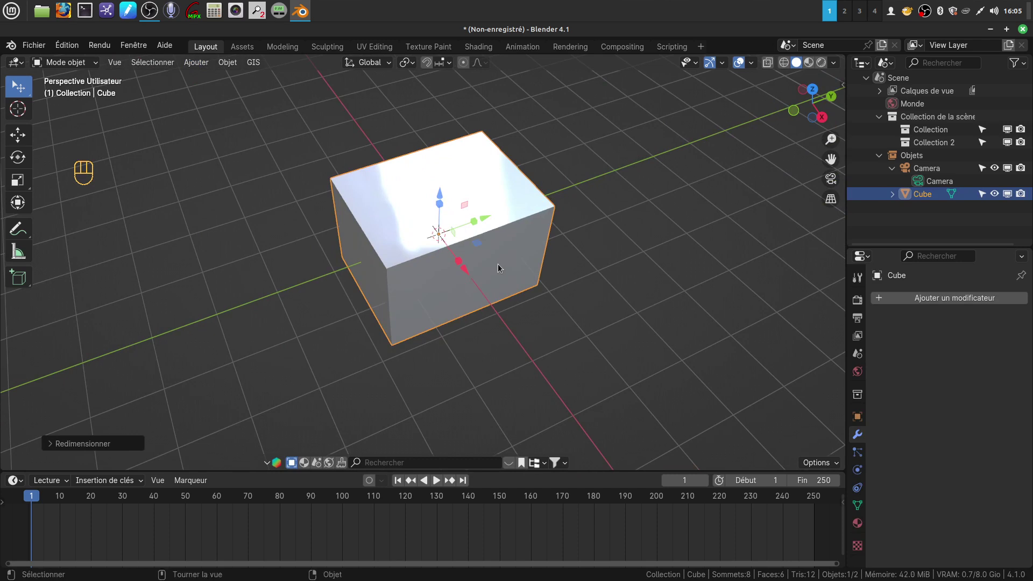
Delete the box's top face in Edit Mode to leave it open.
key(Tab)
click(135, 63)
click(401, 204)
key(x)
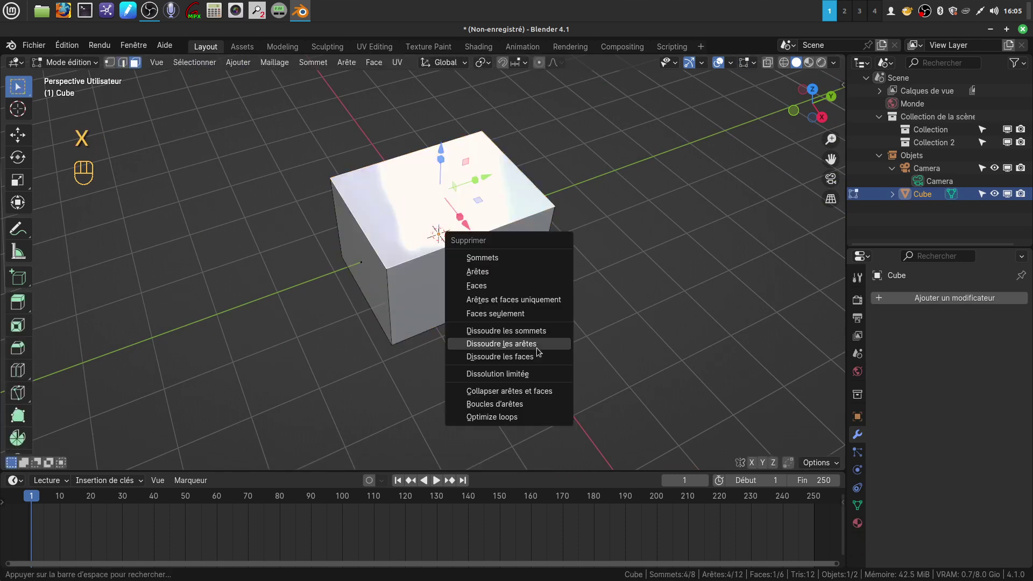
click(487, 284)
shift+middle_drag(496, 300, 468, 270)
scroll(505, 339, up, 2)
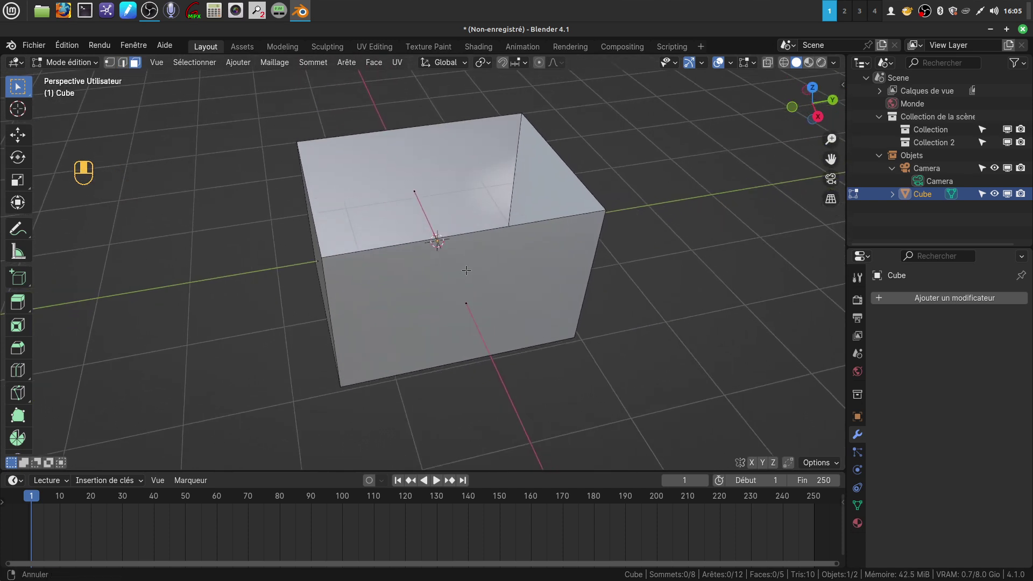
Apply all transformations to the open box in Object Mode.
key(Tab)
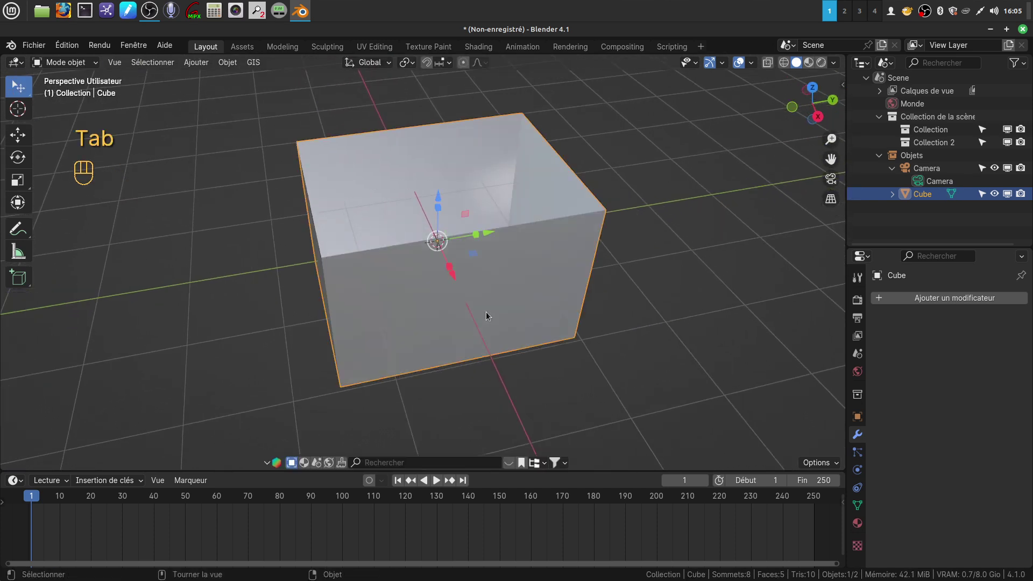
key(ctrl+a)
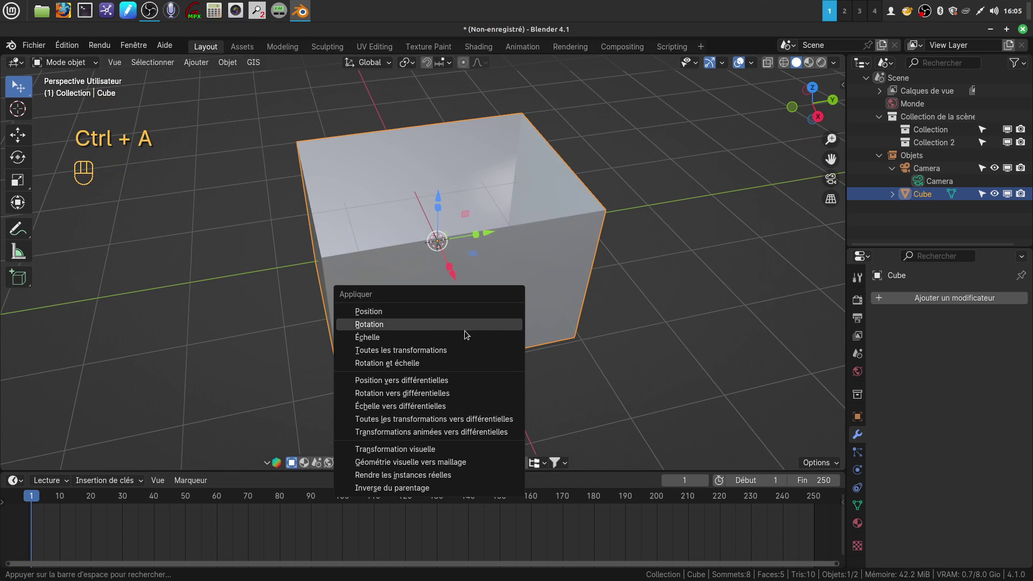
click(459, 350)
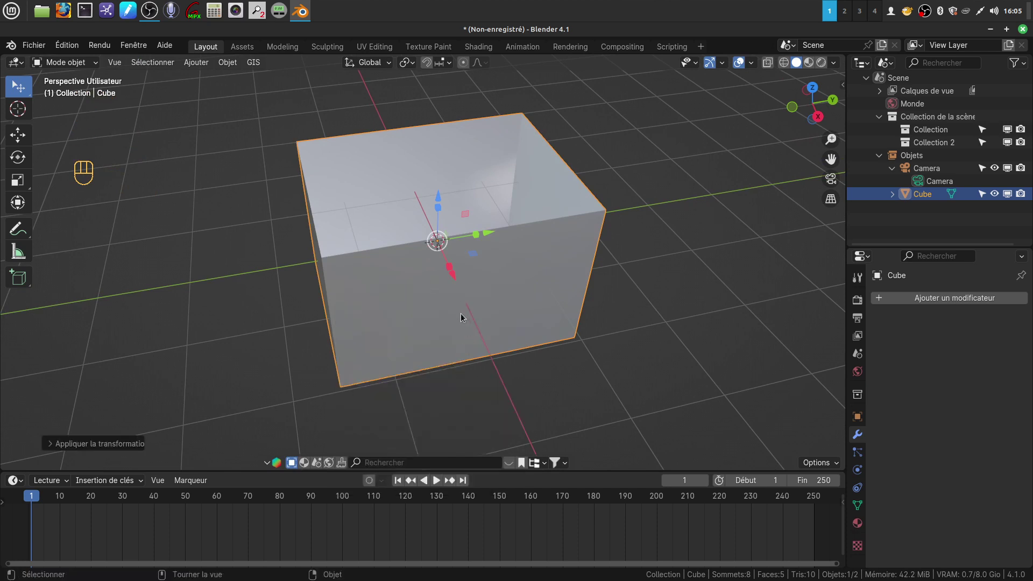
Duplicate the open box in place and move the copy to a new collection named Collection 3.
key(shift+d)
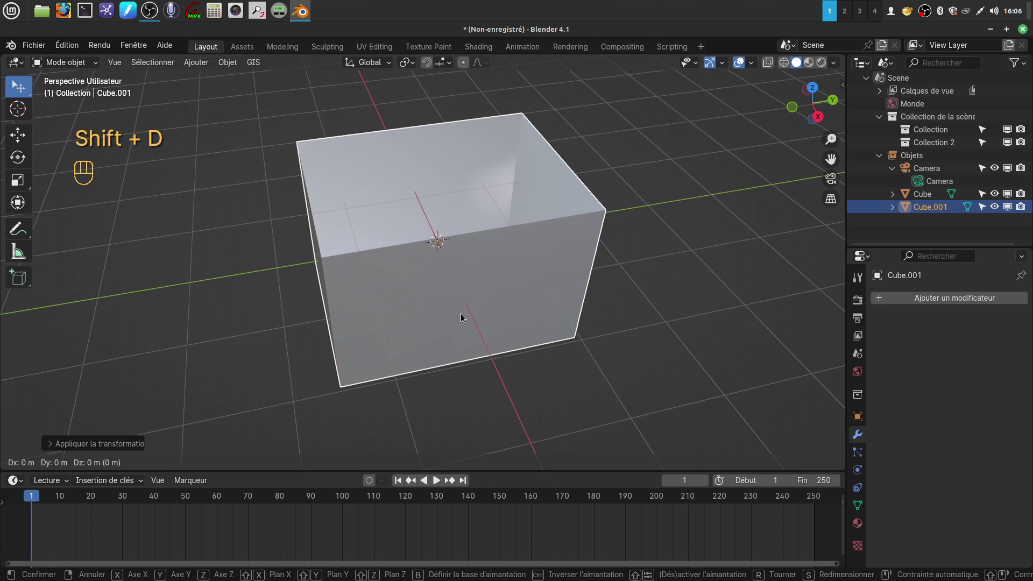
right_click(461, 313)
key(m)
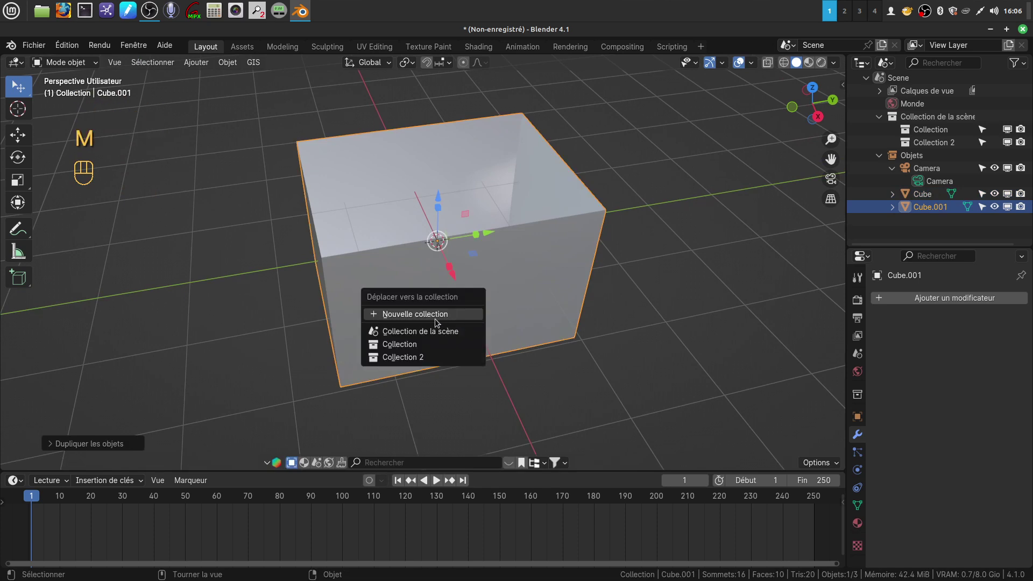
click(433, 314)
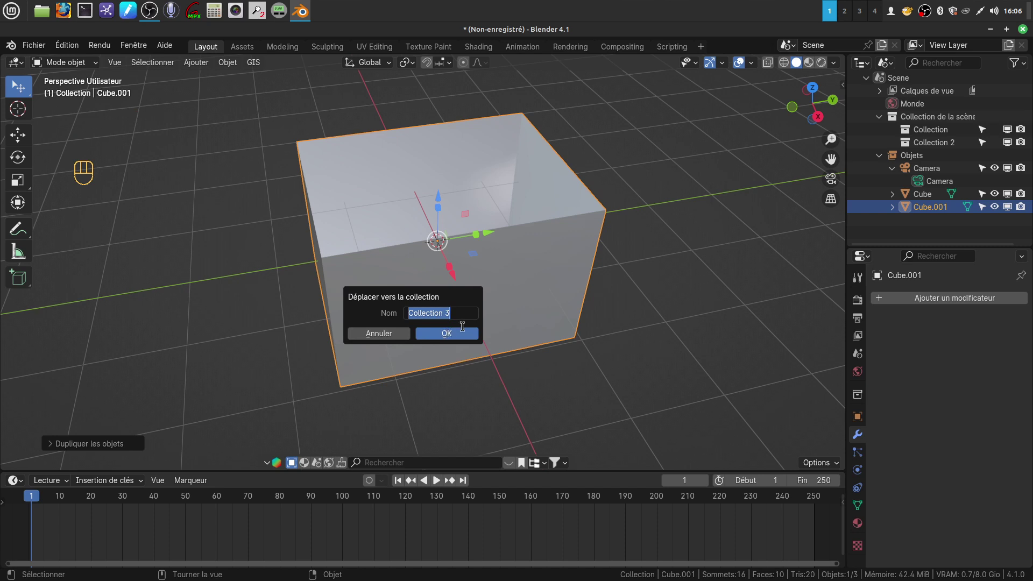
click(446, 334)
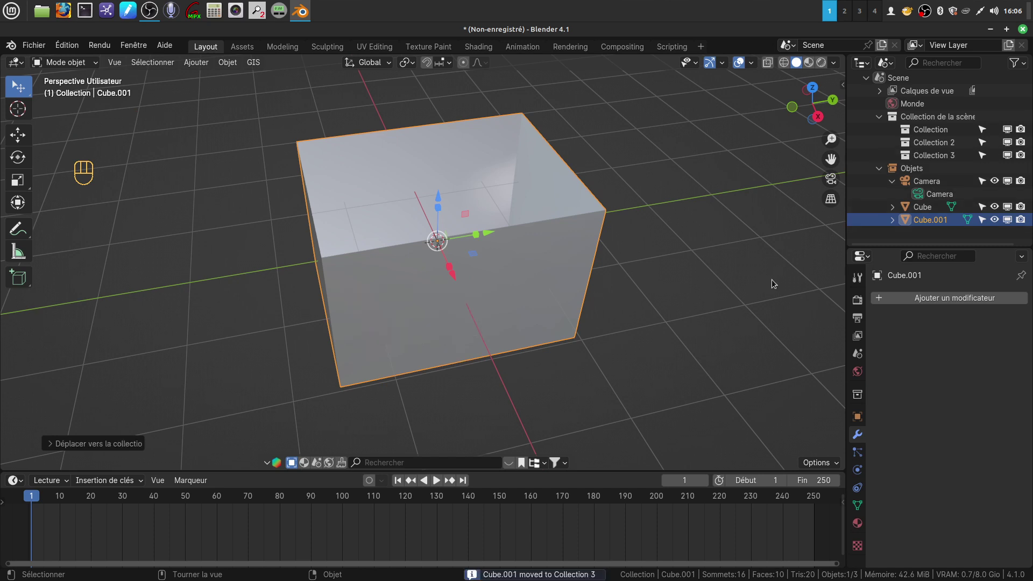
Disable Collection 3 in both the viewport and renders, keeping Collection 2 enabled.
click(1005, 143)
click(1018, 143)
click(1007, 142)
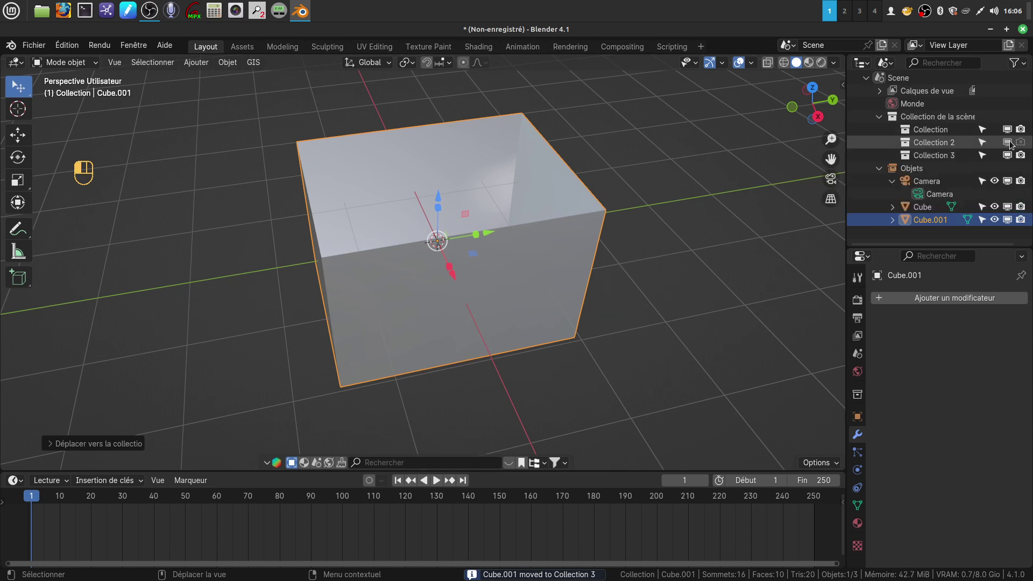
click(1020, 142)
click(1007, 155)
click(1021, 155)
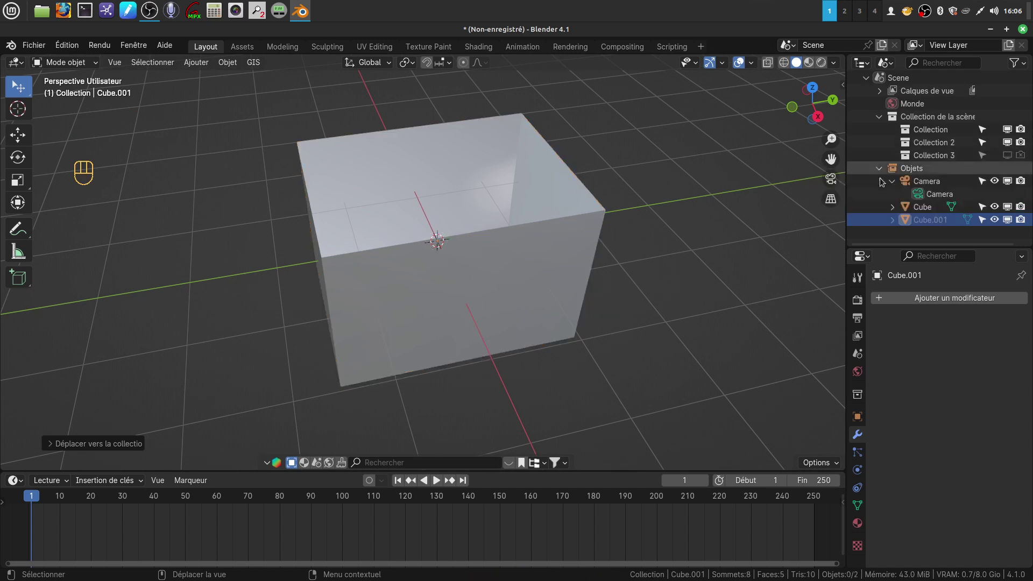
Add a Solidify modifier to the original open box with a thickness of 0.15 m.
click(547, 279)
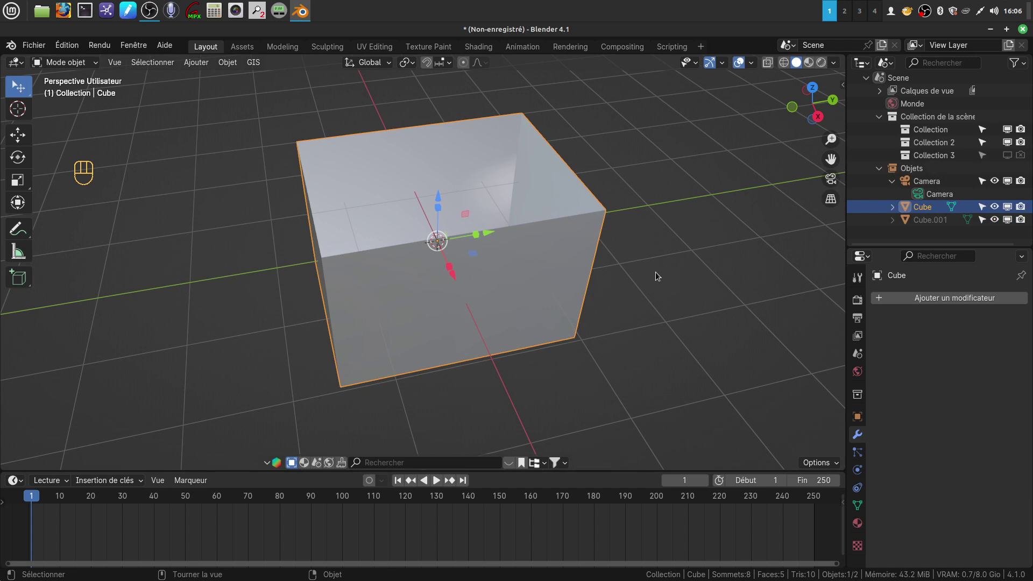
middle_drag(677, 284, 557, 242)
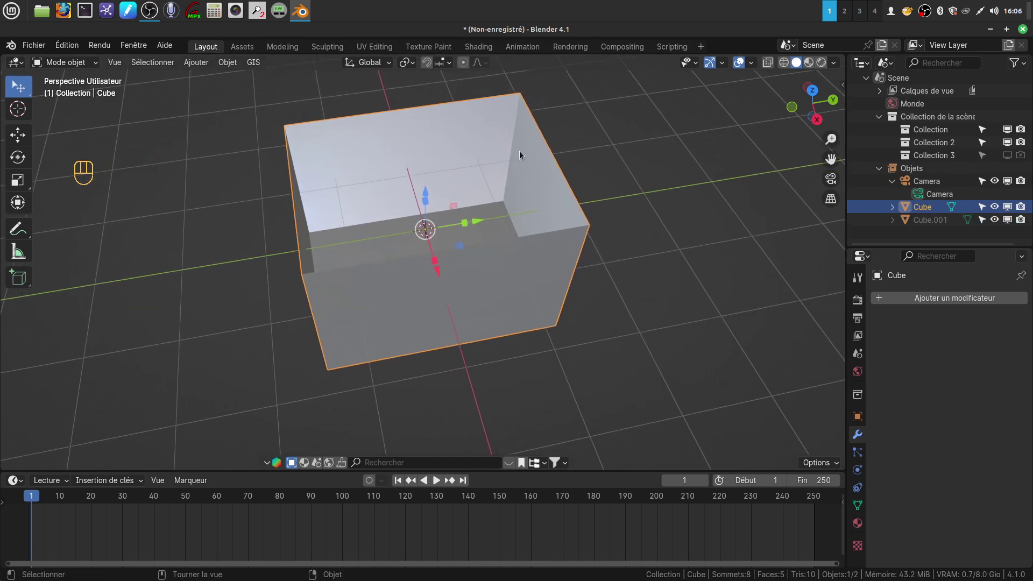
click(927, 299)
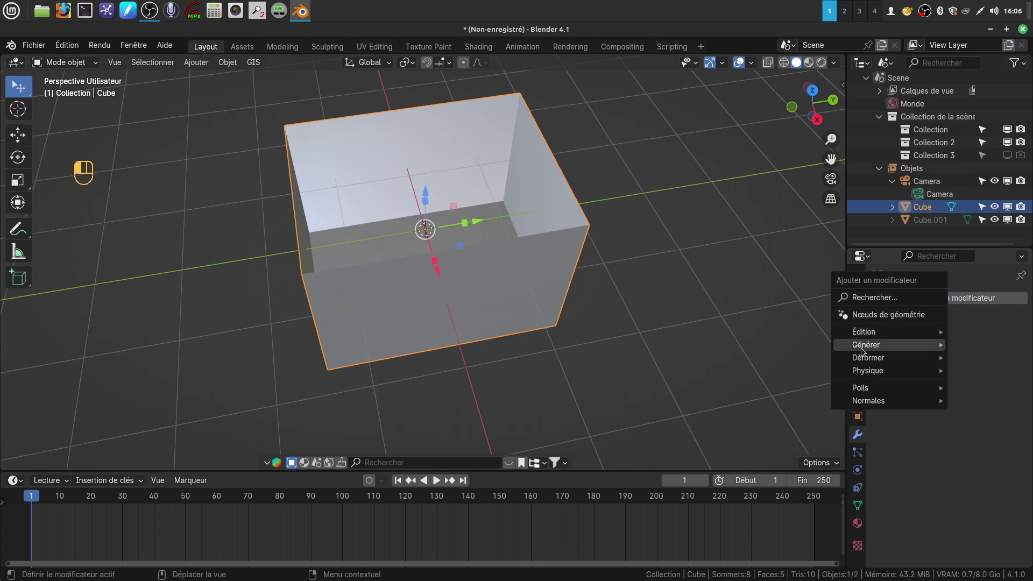
mouse_move(850, 344)
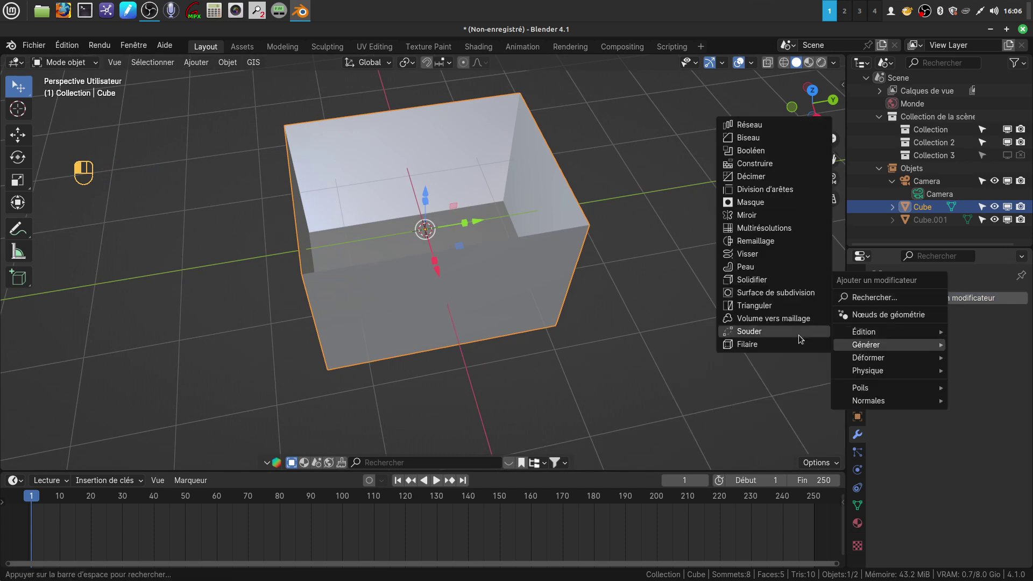
click(750, 279)
drag(969, 354, 1006, 354)
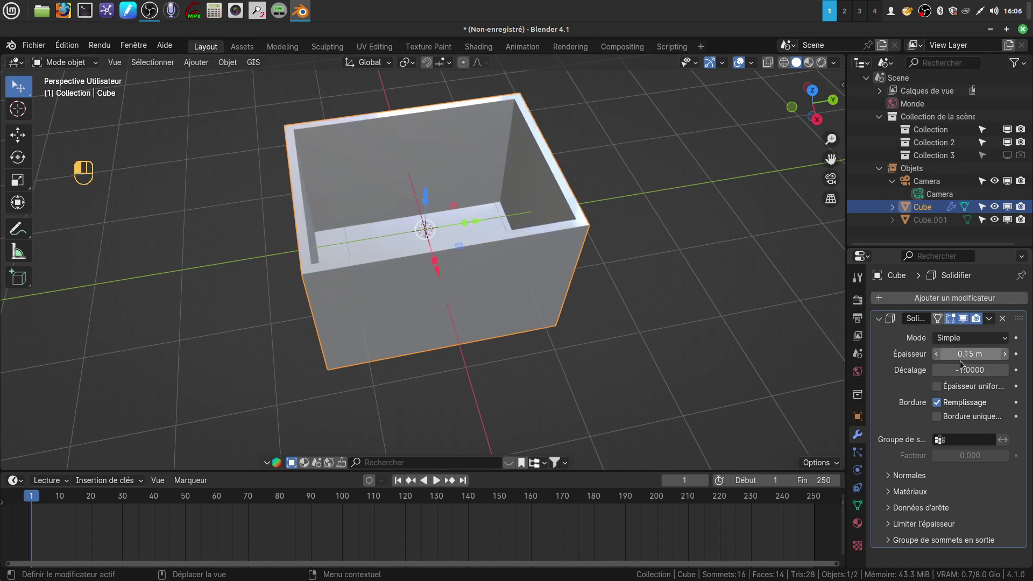
Enable even thickness on the box's Solidify modifier and deselect the box.
click(937, 387)
mouse_move(617, 302)
middle_down()
mouse_move(617, 277)
mouse_move(615, 292)
middle_up()
middle_drag(472, 352, 471, 342)
mouse_move(468, 368)
shift+middle_down()
mouse_move(473, 354)
mouse_move(471, 373)
shift+middle_up()
middle_drag(469, 326, 447, 327)
click(589, 325)
middle_drag(553, 315, 500, 280)
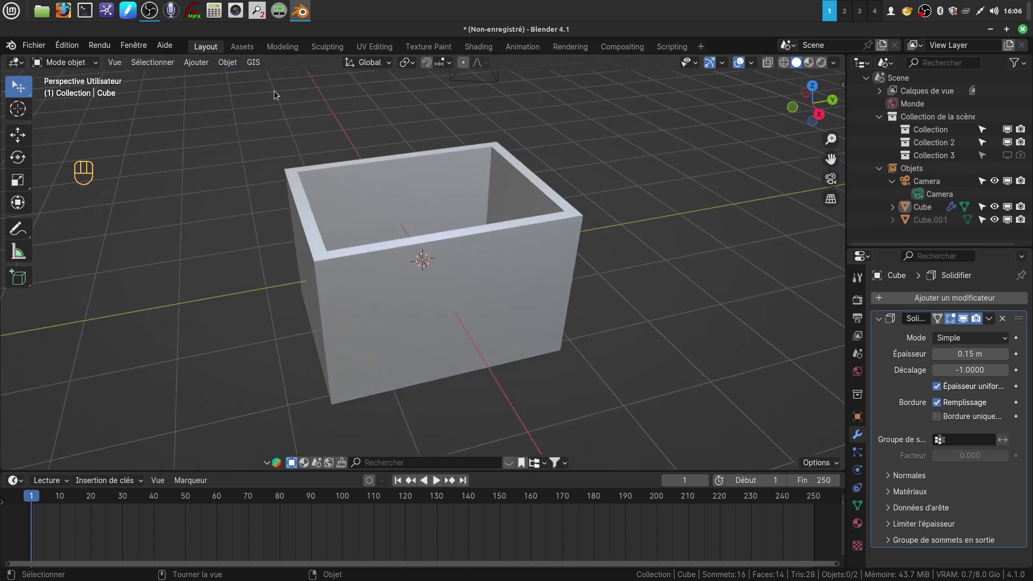
Add a second cube, scale it down and move it along Y through the box's short end wall on the negative side.
click(195, 62)
mouse_move(242, 77)
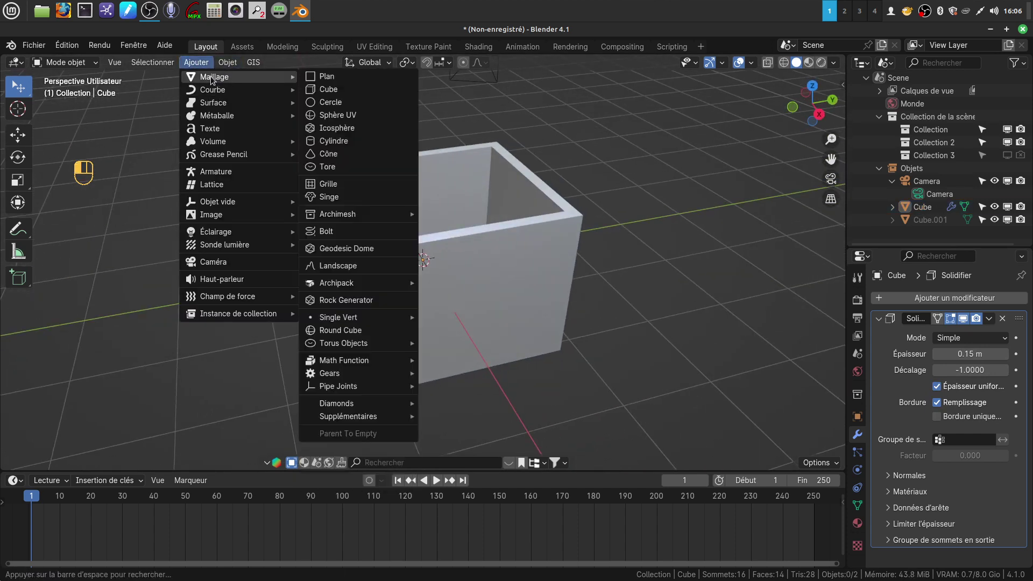
click(328, 90)
scroll(395, 218, down, 3)
middle_drag(395, 218, 527, 335)
key(s)
click(451, 293)
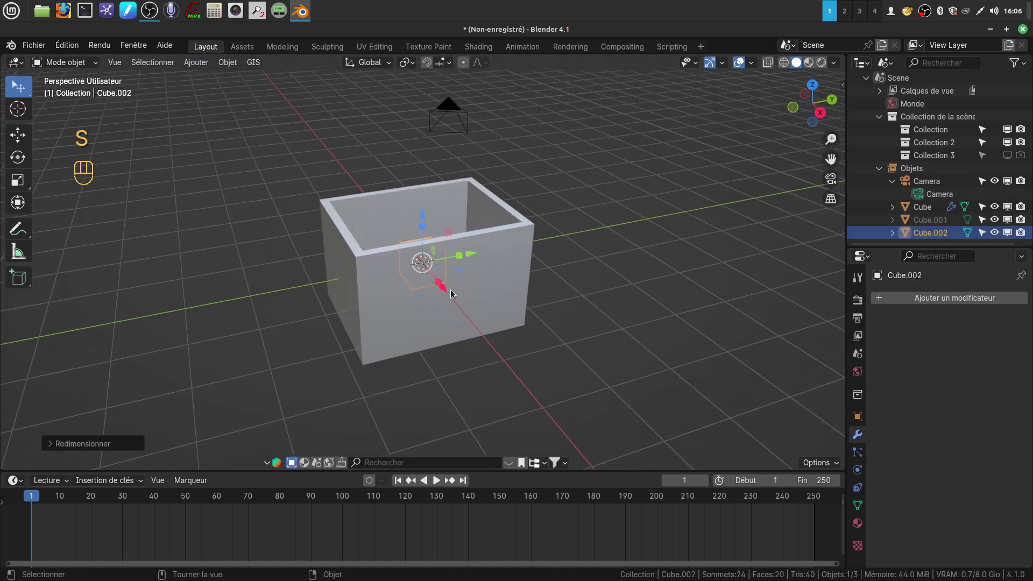
drag(468, 261, 388, 279)
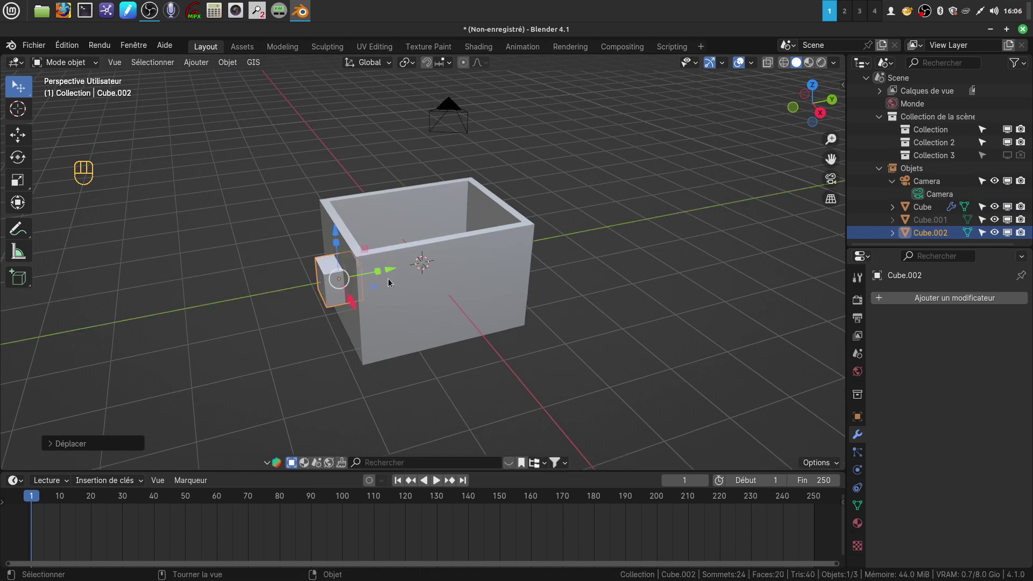
Duplicate the small cube and move the copy along Y through the opposite short end wall.
key(shift)
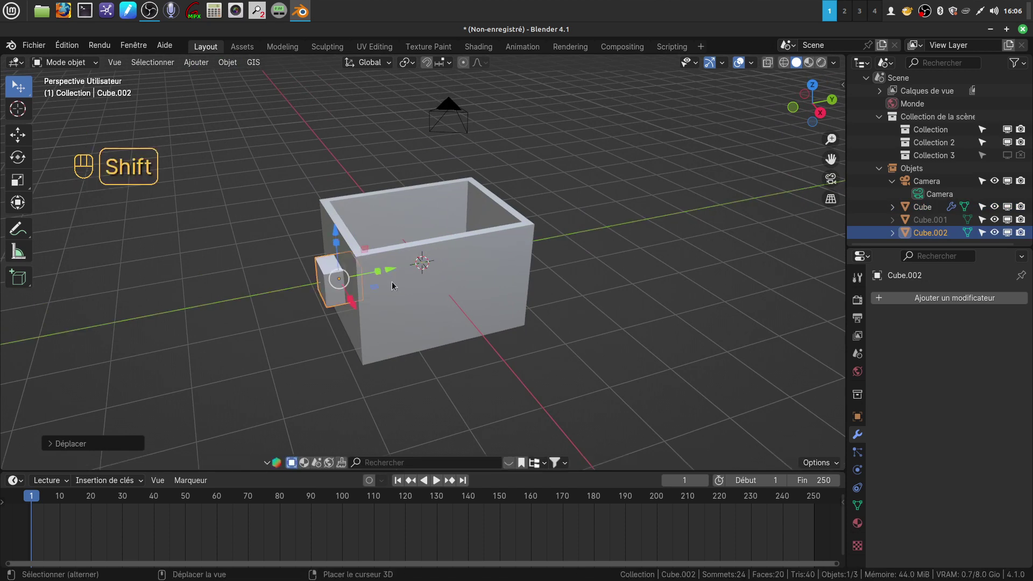
key(shift+d)
click(393, 282)
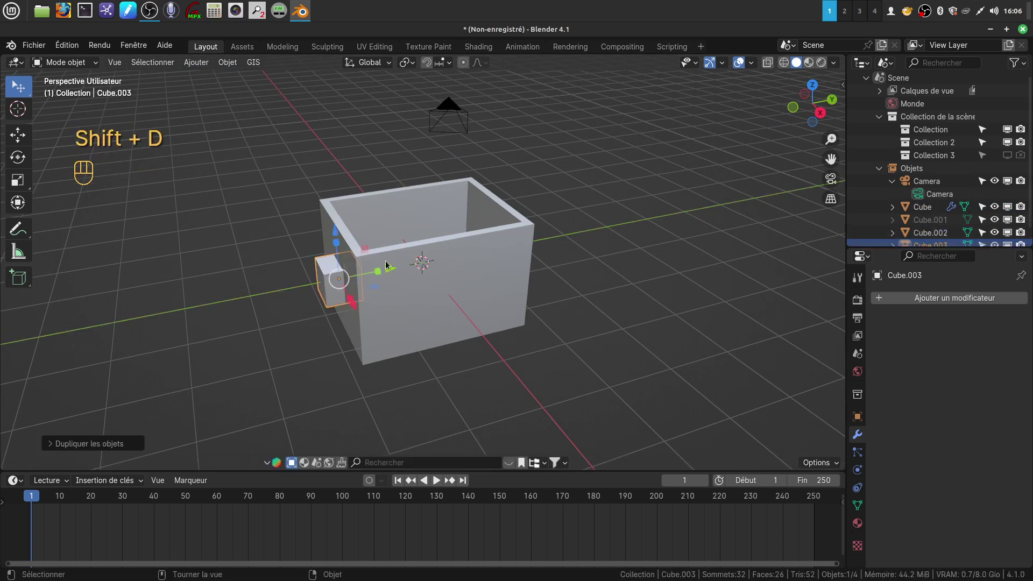
middle_drag(392, 283, 328, 291)
drag(434, 250, 605, 277)
key(shift)
middle_drag(556, 303, 528, 288)
key(shift)
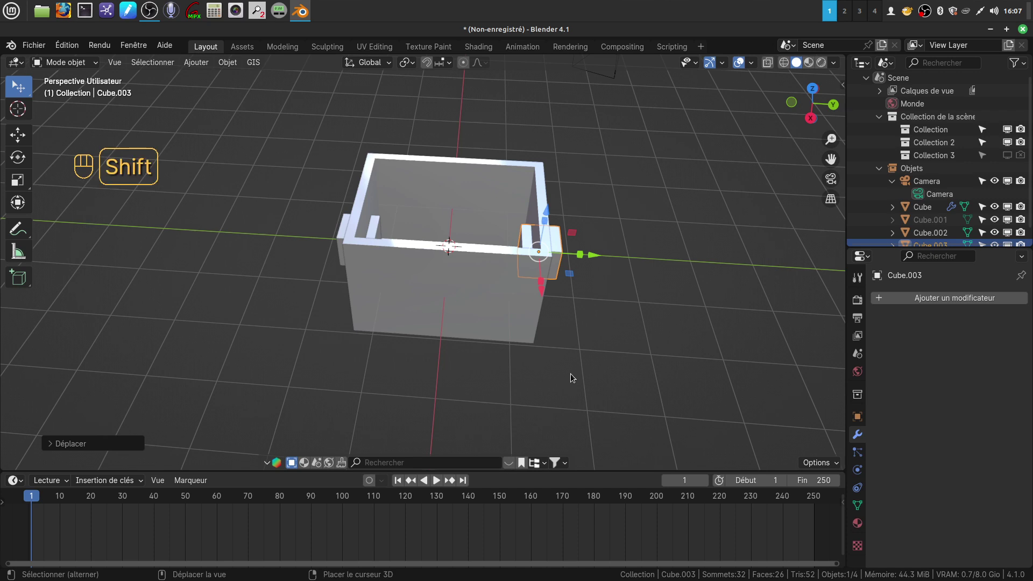
Duplicate the small cube and move the copy along Y and X to the middle of the box's long front wall.
key(shift+d)
right_click(572, 375)
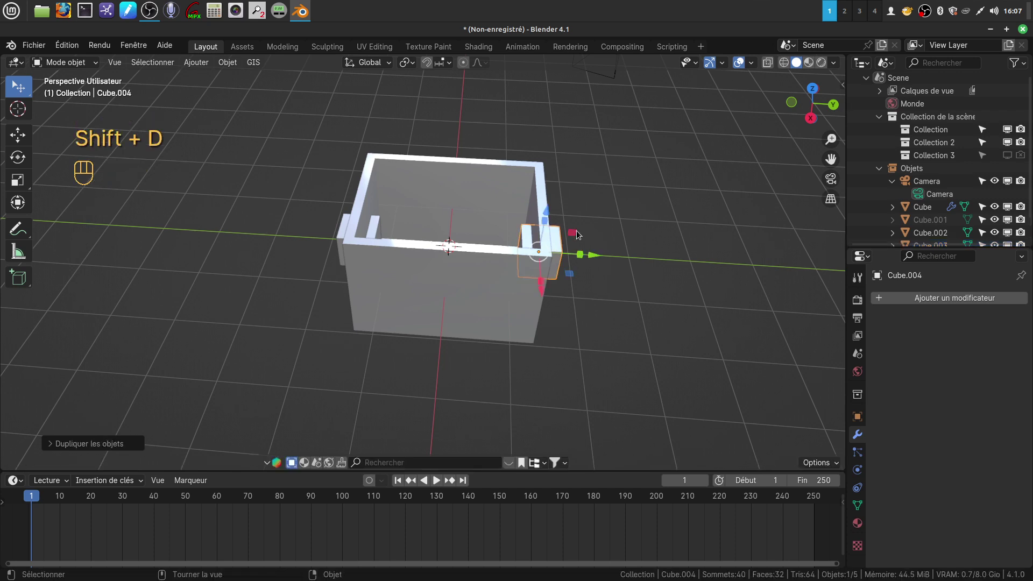
drag(593, 255, 506, 248)
middle_drag(506, 247, 399, 133)
drag(401, 132, 349, 132)
middle_drag(349, 132, 451, 383)
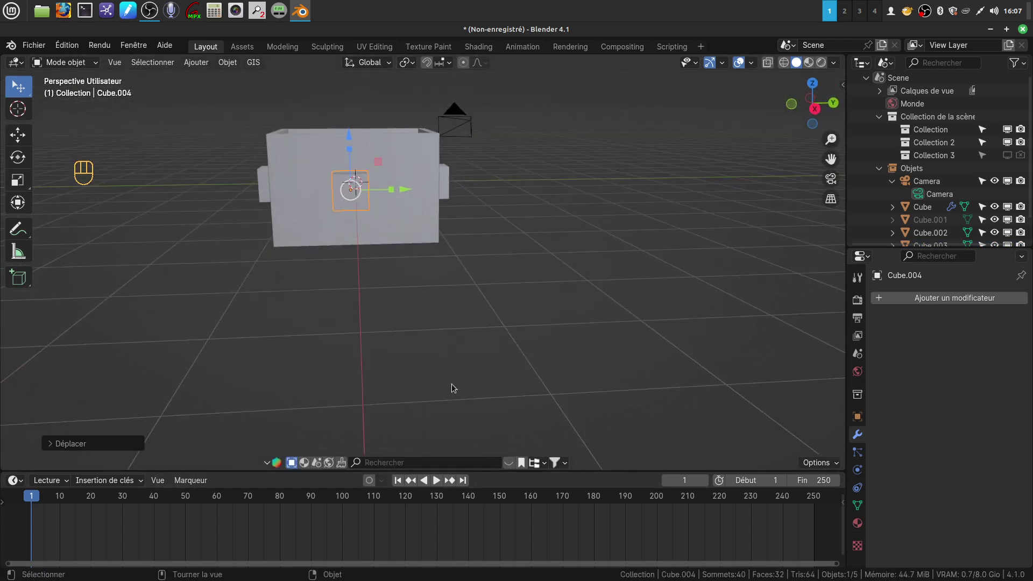
Stretch the new cutter along Z into a door-shaped block and lower it close to the box's inner floor.
shift+middle_drag(445, 337, 456, 437)
mouse_move(369, 229)
mouse_down()
mouse_move(377, 195)
mouse_move(369, 216)
mouse_up()
shift+middle_drag(437, 357, 361, 334)
key(KP_1)
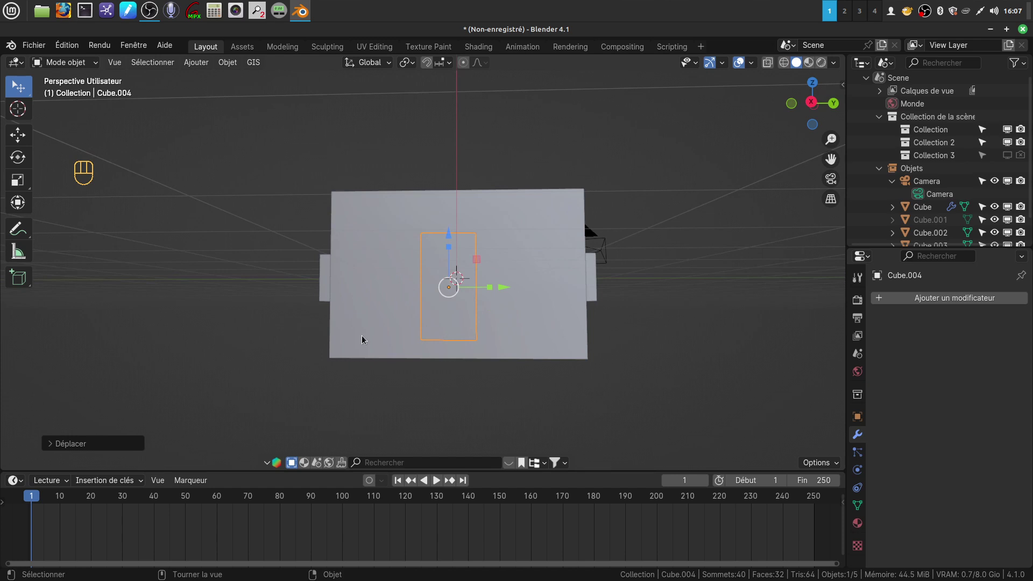
key(KP_3)
scroll(362, 335, up, 2)
key(z)
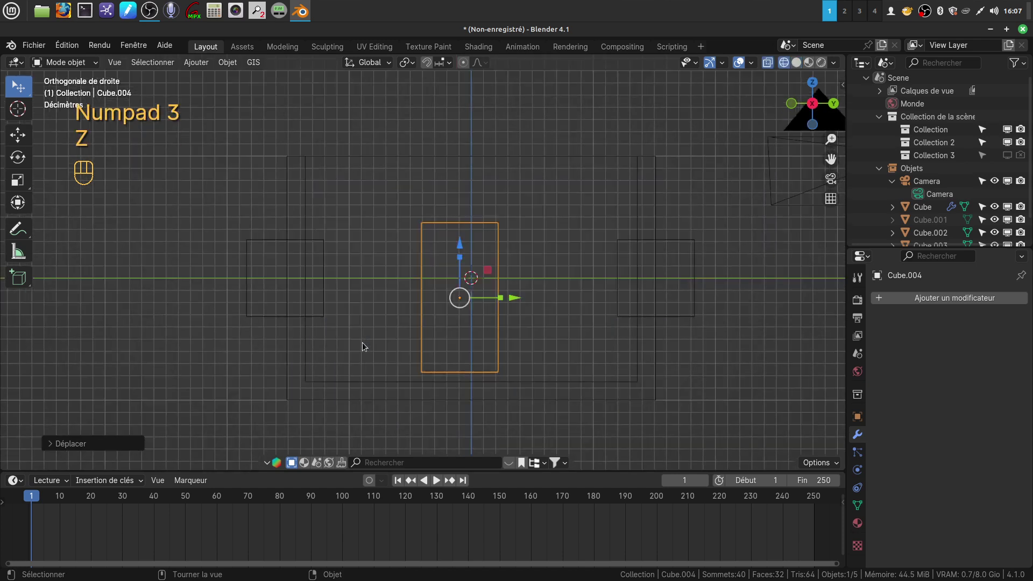
shift+middle_drag(427, 375, 389, 317)
scroll(389, 317, up, 2)
shift+middle_drag(384, 352, 402, 347)
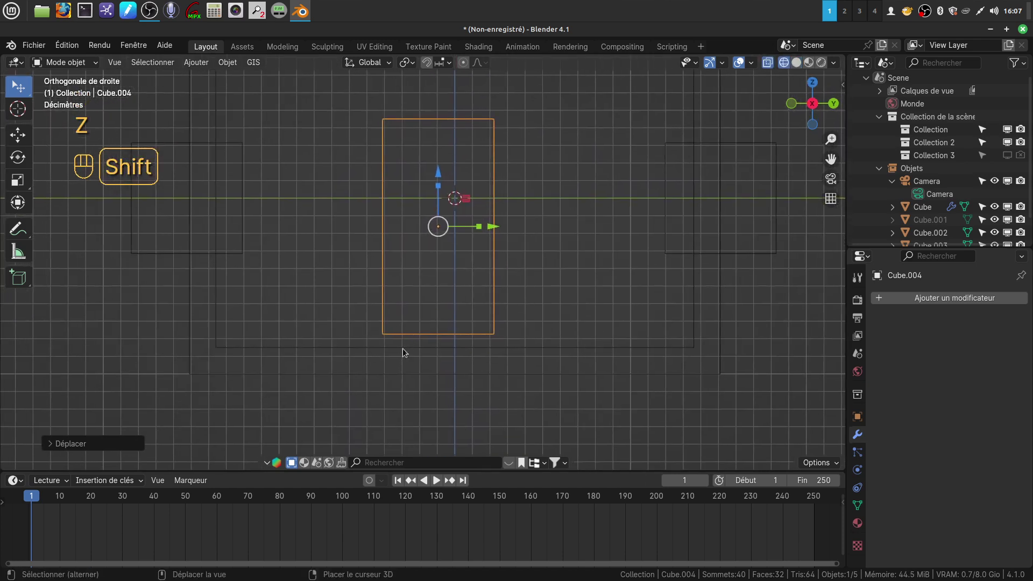
drag(436, 170, 434, 181)
Select the door cutter and both window cutters and join them into one object.
scroll(498, 267, down, 3)
mouse_move(498, 264)
middle_down()
mouse_move(488, 324)
mouse_move(534, 310)
mouse_move(511, 307)
mouse_move(611, 304)
middle_up()
key(z)
shift+click(298, 269)
shift+click(466, 154)
right_click(610, 270)
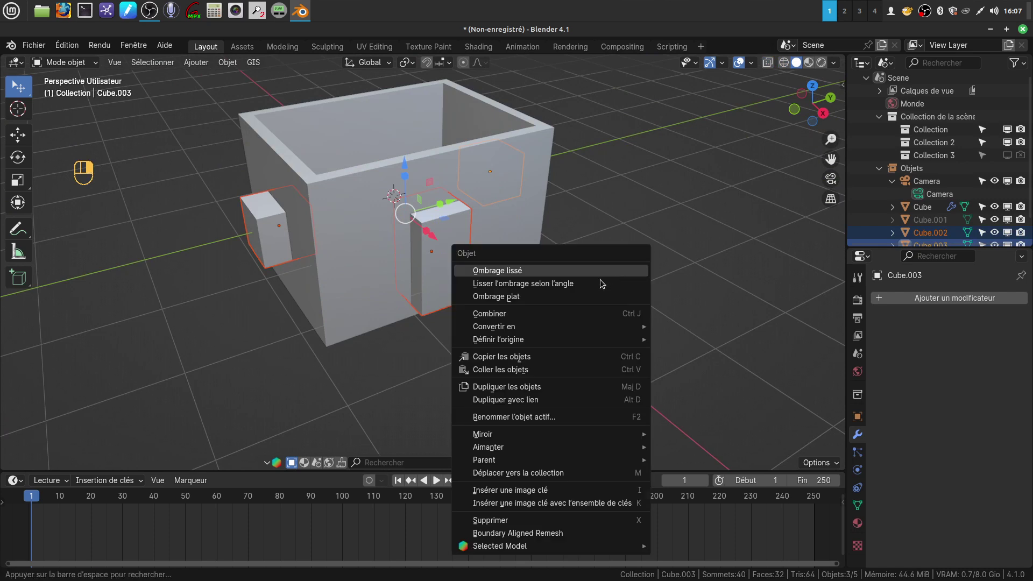
click(533, 312)
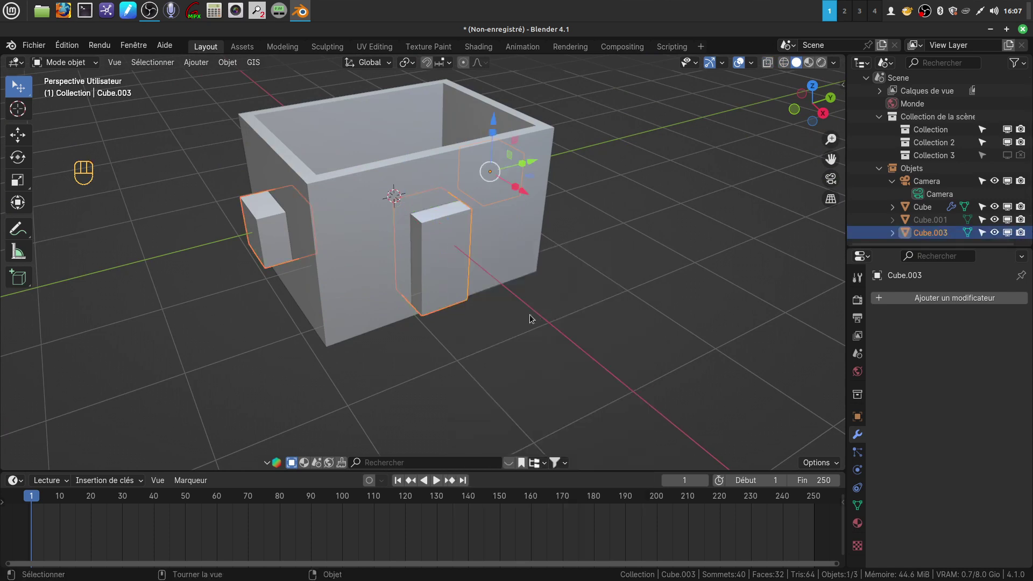
Try subtracting the joined cutters from the solidified box with a live Boolean difference, and undo it.
shift+click(353, 272)
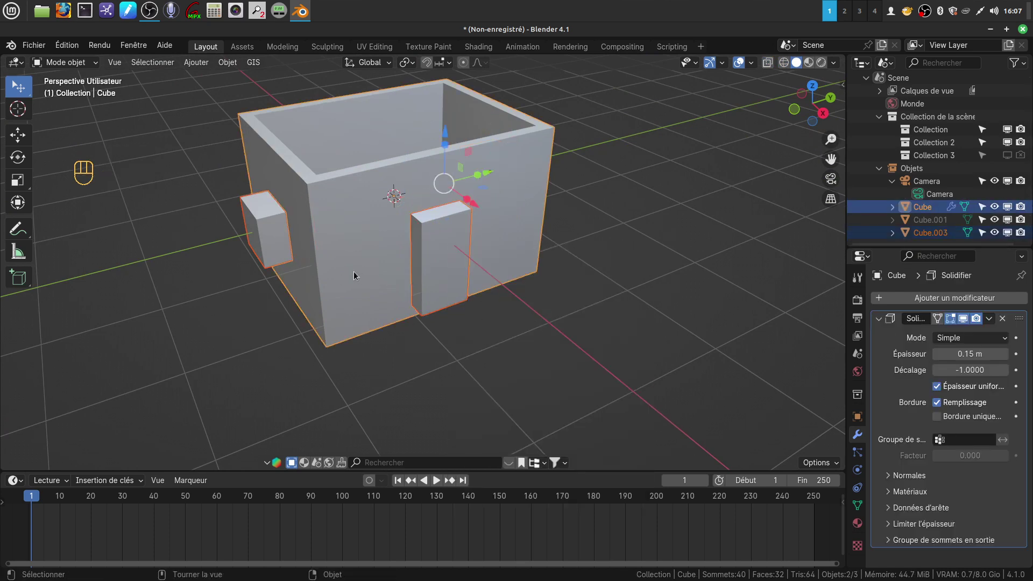
key(ctrl+KP_Subtract)
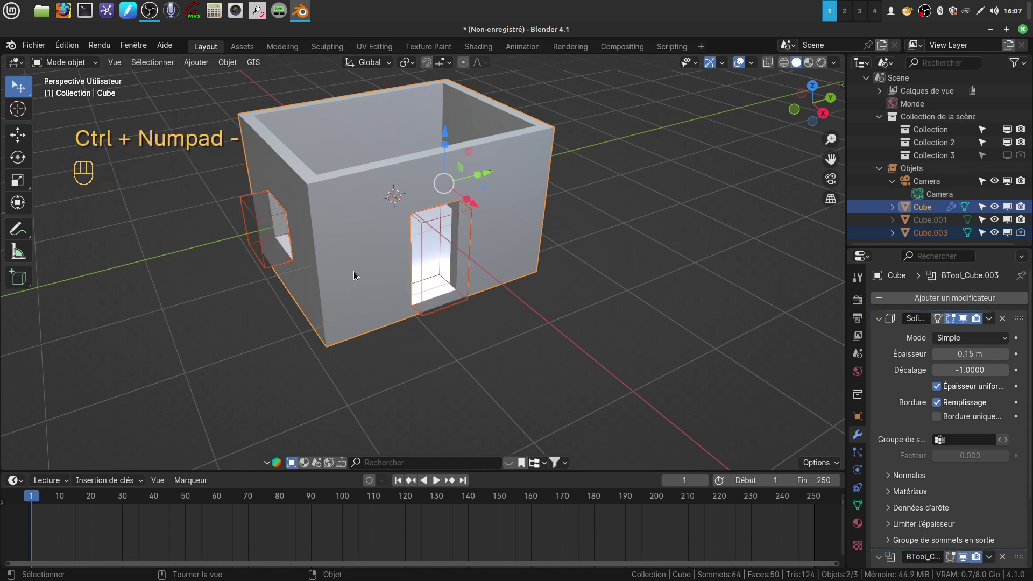
mouse_move(459, 296)
middle_down()
mouse_move(452, 350)
mouse_move(446, 294)
mouse_move(481, 285)
mouse_move(458, 295)
middle_up()
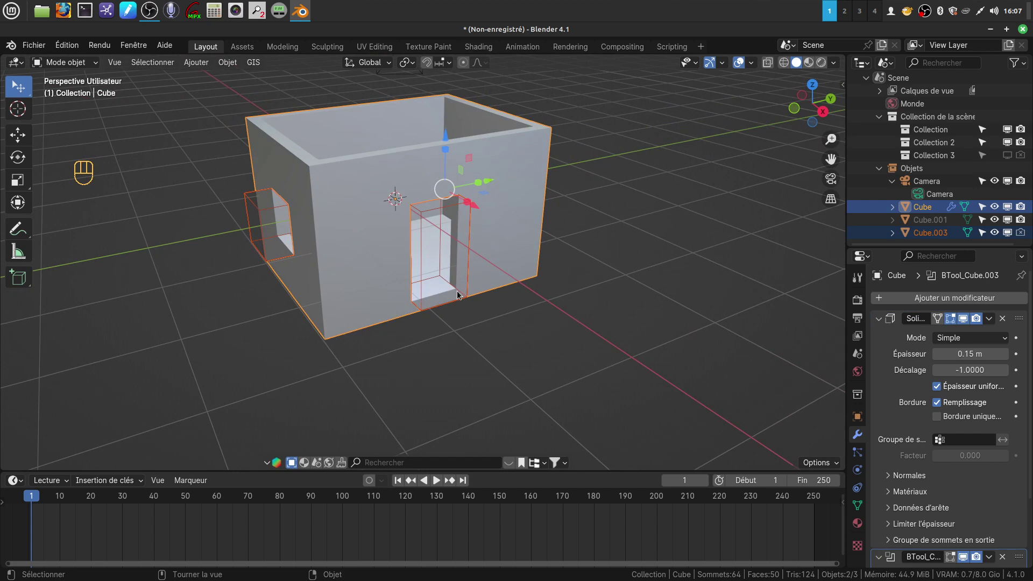
key(ctrl+z)
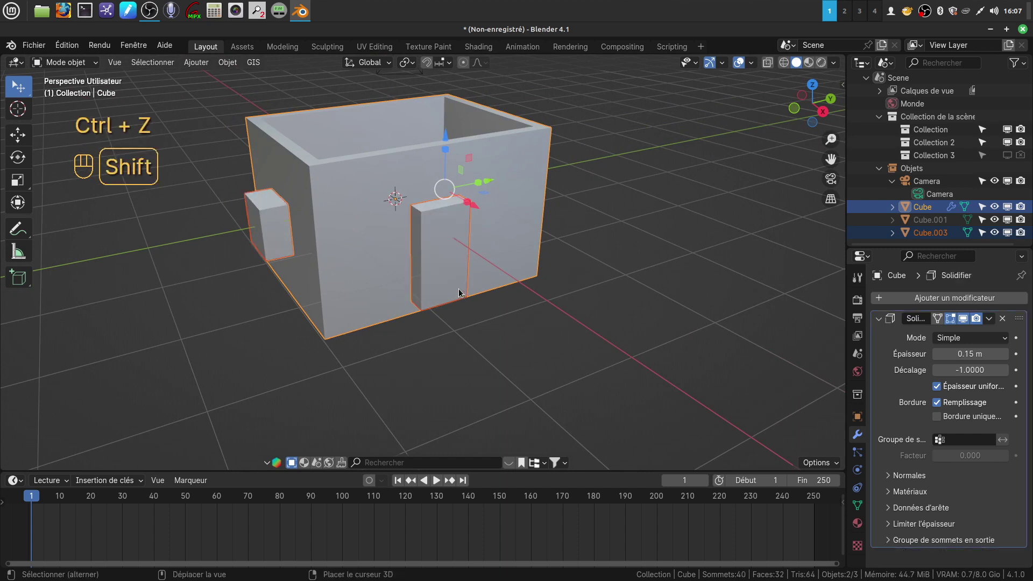
Repeat the live Boolean difference on the box, review its modifier settings, and undo it.
shift+middle_drag(458, 295, 457, 311)
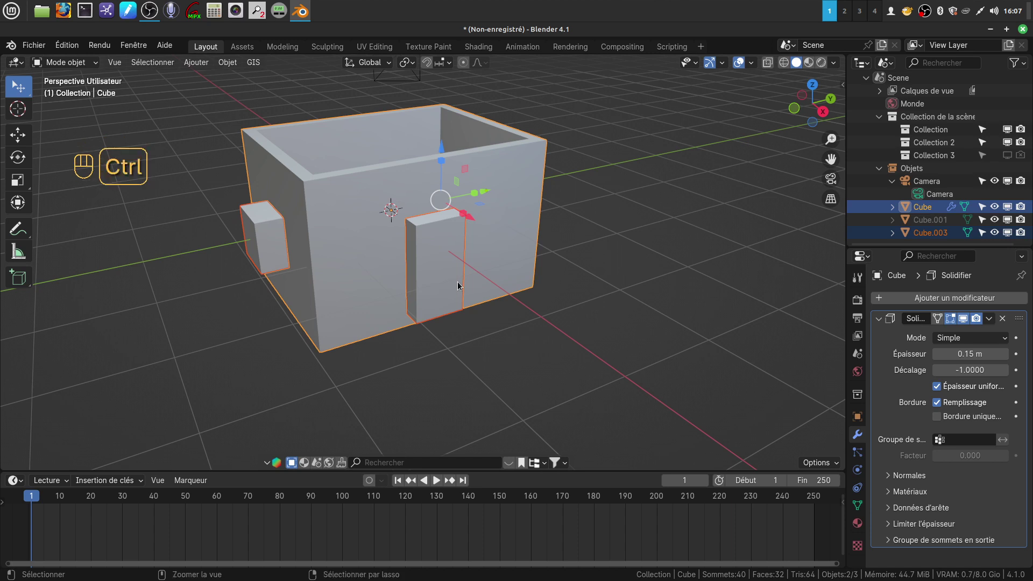
key(ctrl+KP_Subtract)
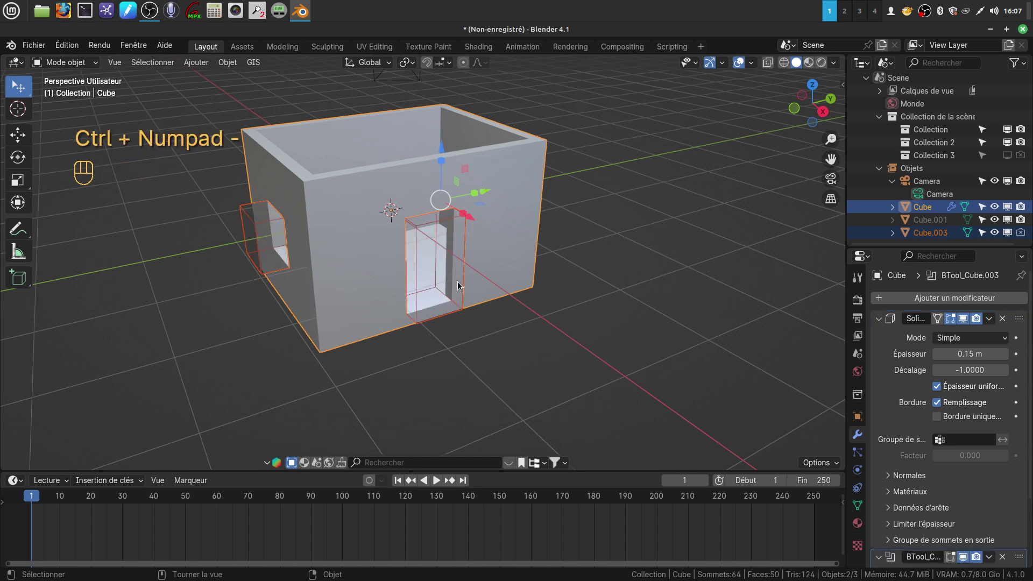
scroll(946, 403, down, 4)
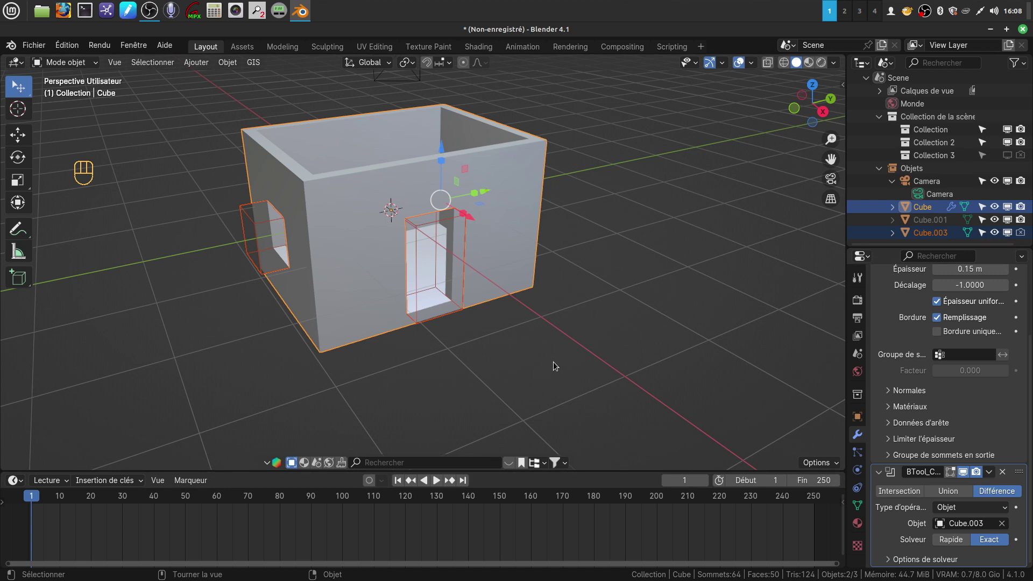
key(ctrl)
key(ctrl+z)
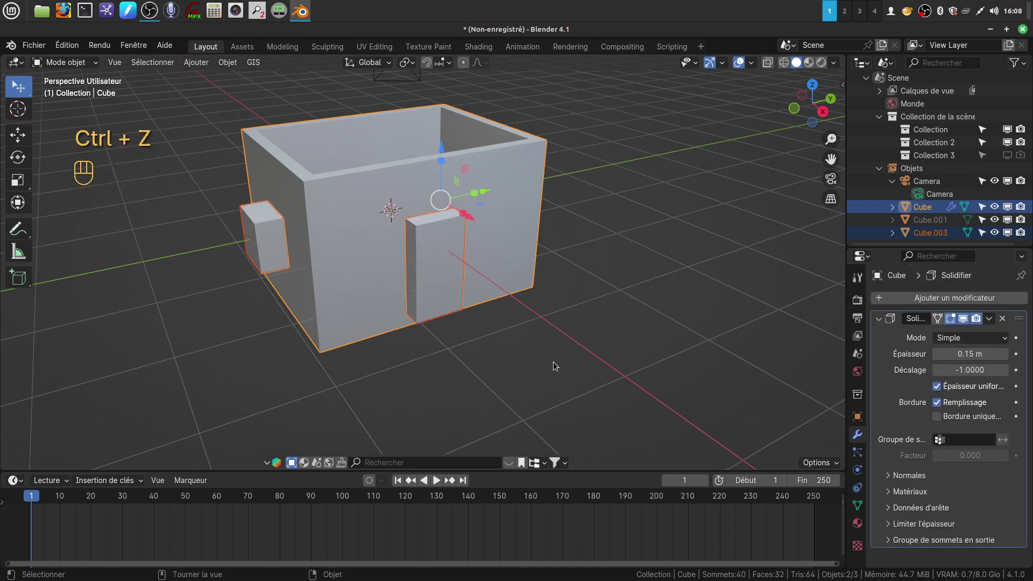
Cut the door and window openings permanently into the box with a direct Boolean difference using the joined cutters.
key(shift)
key(ctrl)
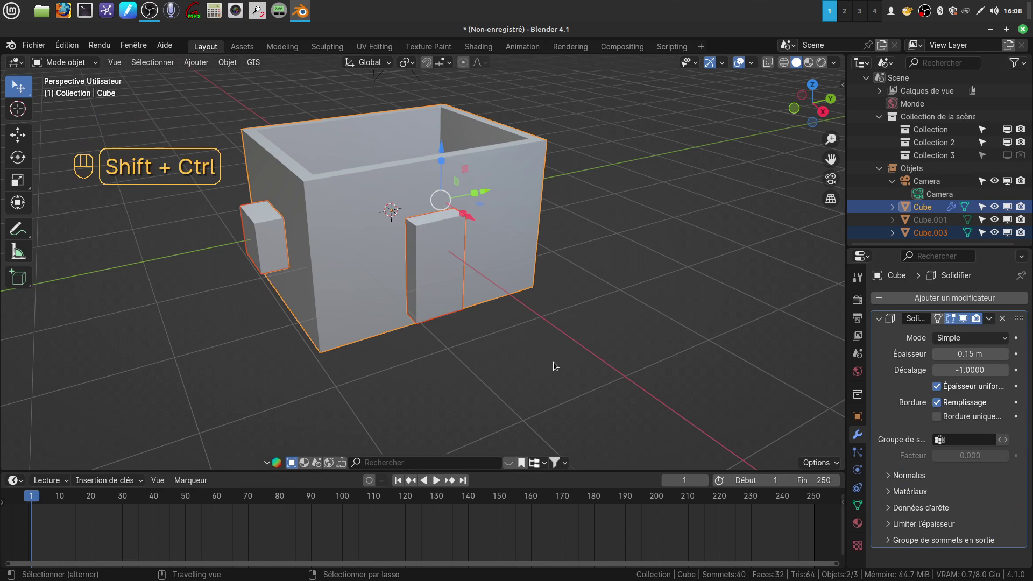
key(ctrl+shift+KP_Subtract)
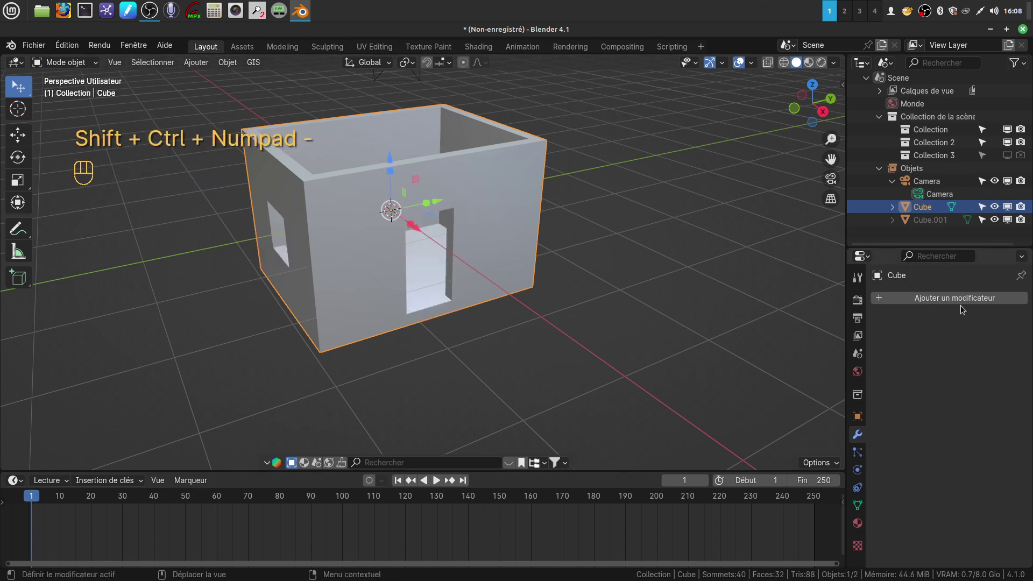
middle_drag(477, 330, 479, 293)
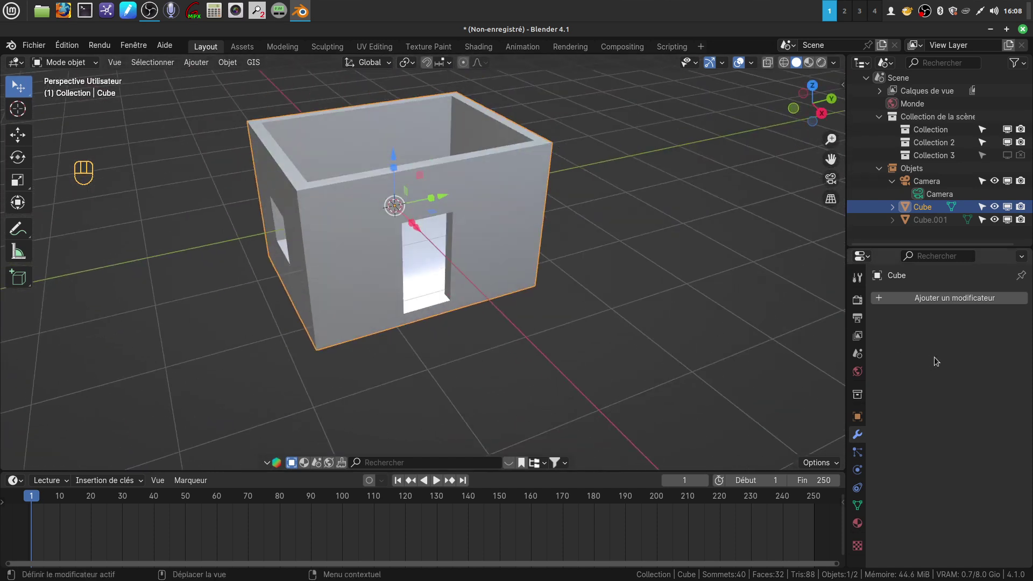
middle_drag(495, 337, 481, 354)
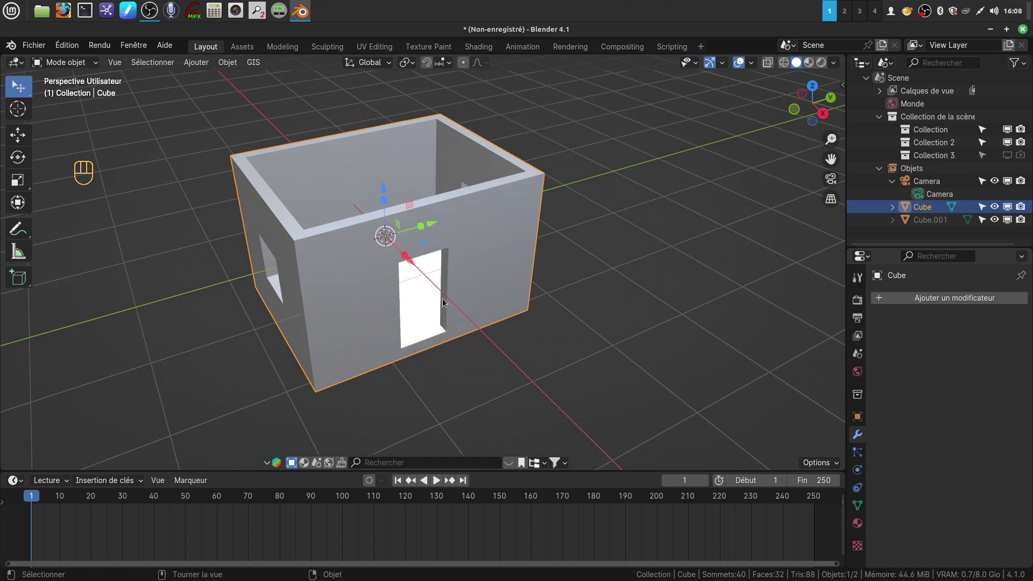
mouse_move(444, 275)
middle_down()
mouse_move(512, 243)
mouse_move(444, 290)
mouse_move(446, 308)
mouse_move(469, 318)
mouse_move(461, 279)
middle_up()
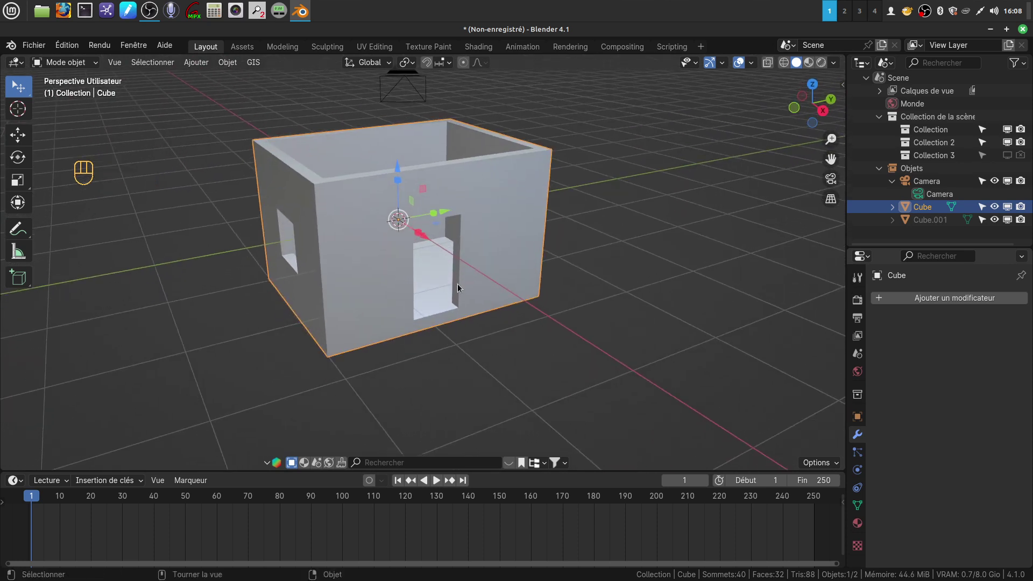
Examine the cut box's mesh in Edit Mode, checking the edges and faces around the door and window openings.
key(Tab)
middle_drag(485, 302, 475, 294)
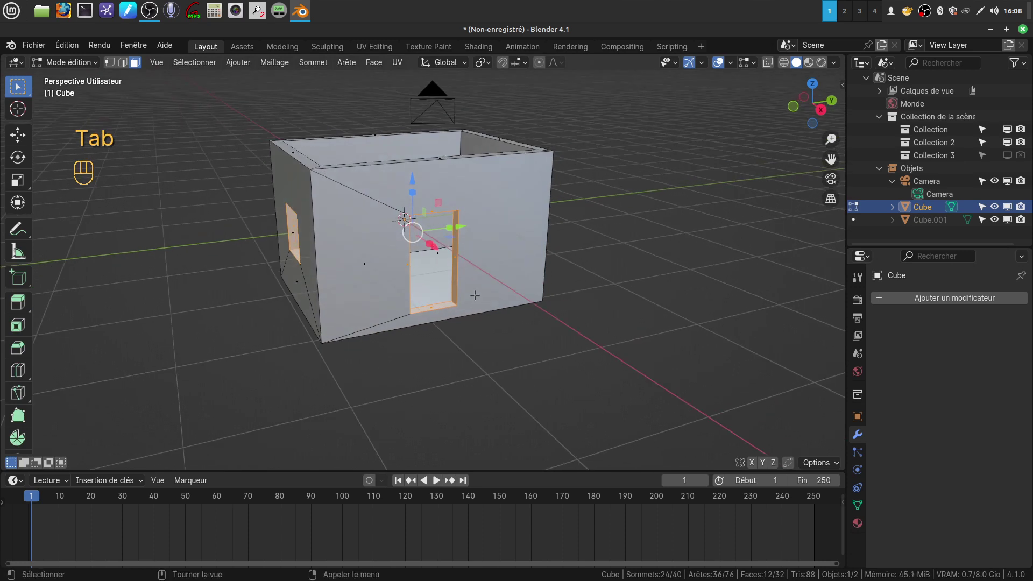
key(a)
scroll(445, 355, up, 3)
middle_drag(443, 327, 428, 312)
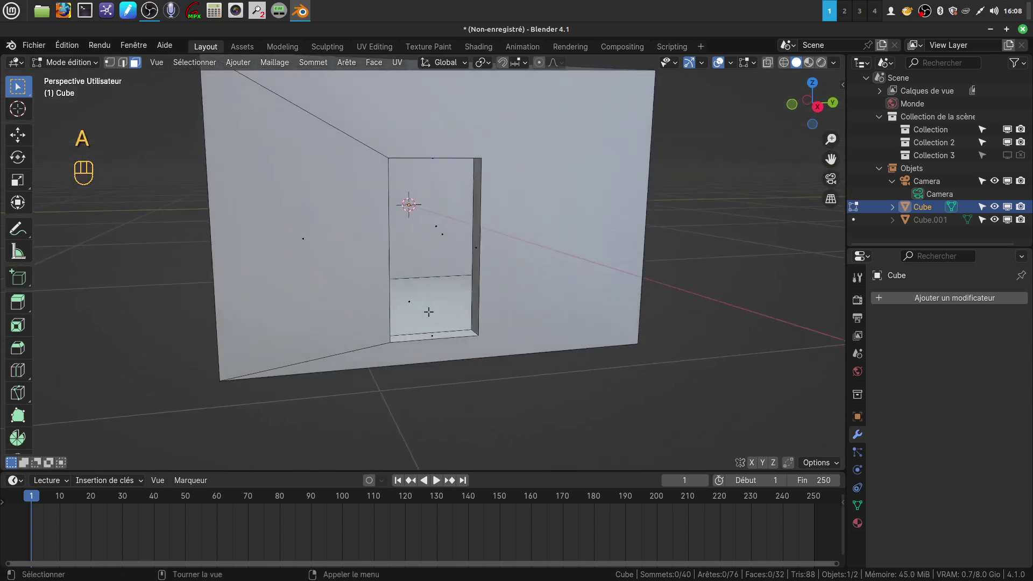
scroll(459, 365, down, 3)
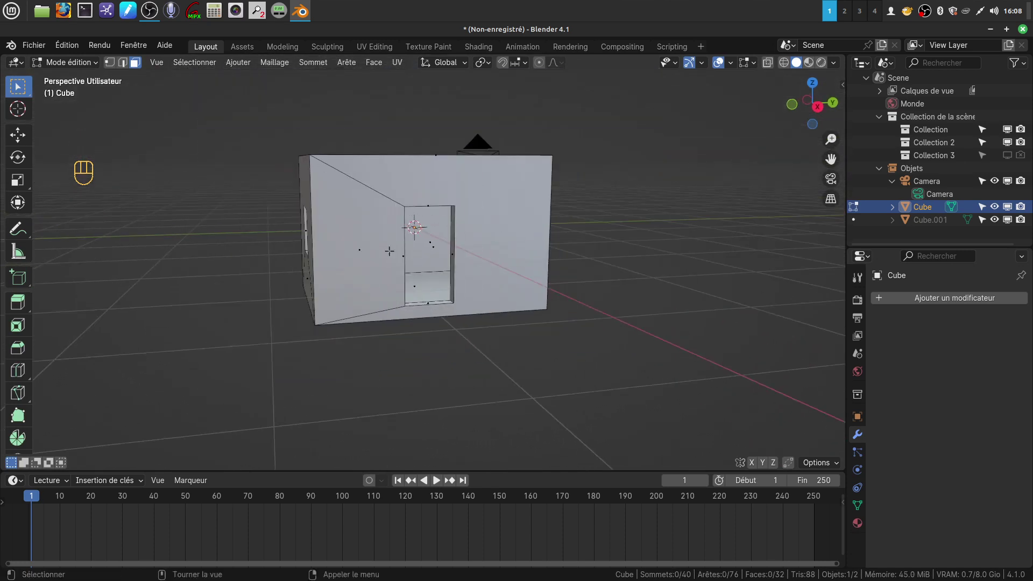
middle_drag(369, 286, 383, 256)
middle_drag(501, 271, 460, 293)
shift+middle_drag(528, 269, 449, 284)
key(Tab)
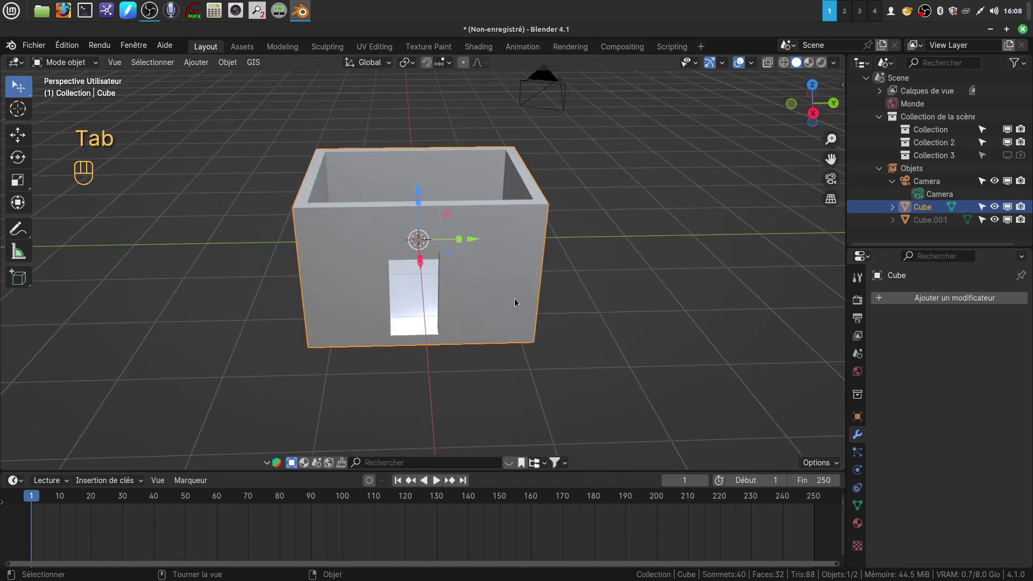
Delete the cut box and enable Collection 3 in both the viewport and renders.
key(x)
click(497, 299)
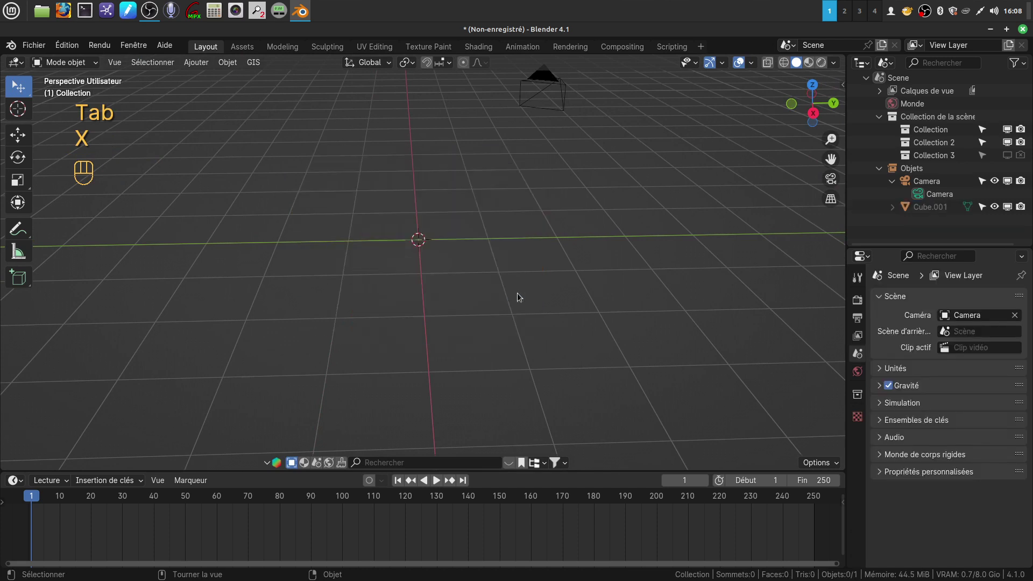
click(1007, 156)
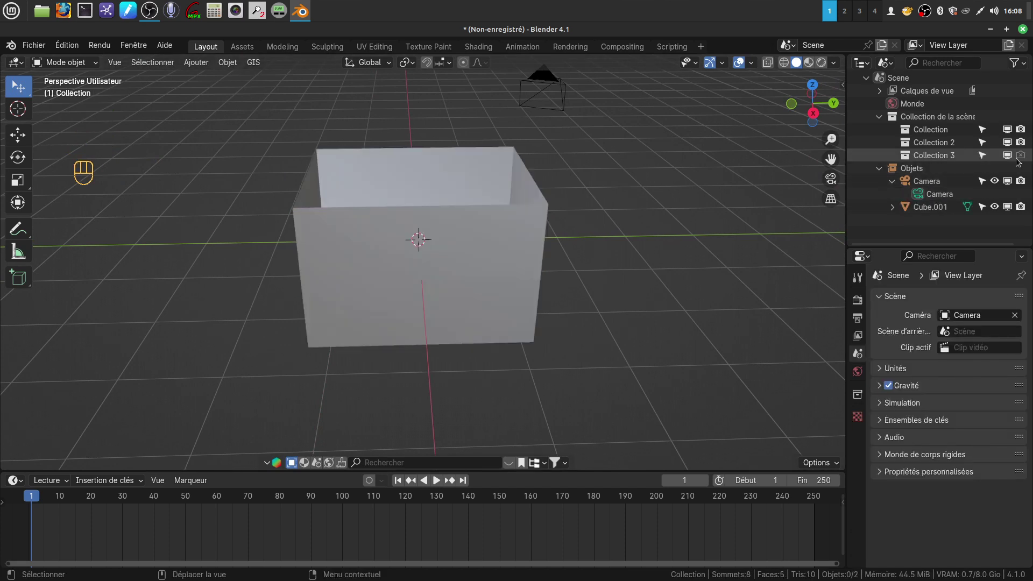
click(1020, 155)
Add a horizontal loop cut around the open box's walls and raise it along Z to just below mid-height.
middle_drag(457, 287, 323, 290)
click(465, 279)
key(Tab)
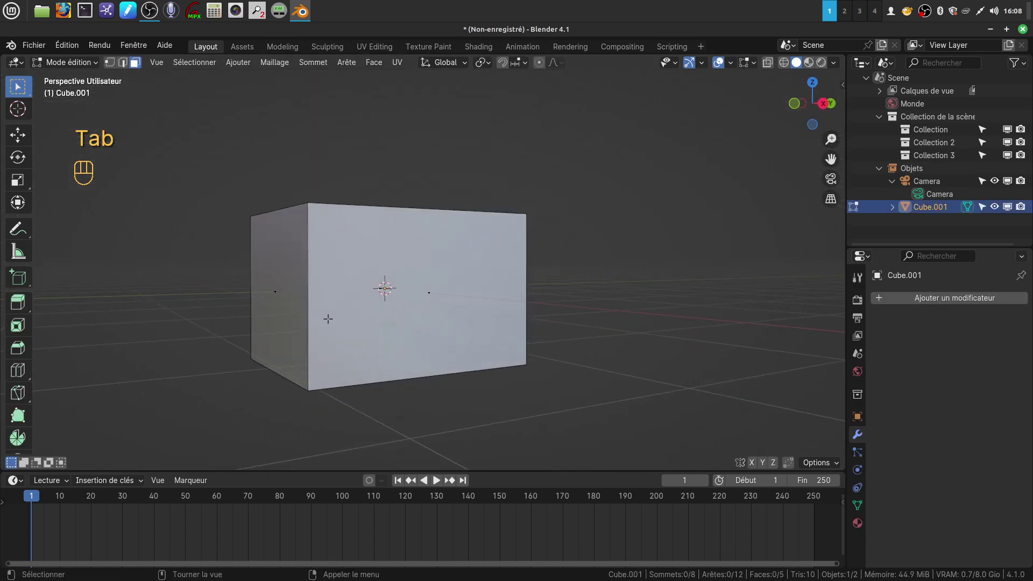
key(ctrl+r)
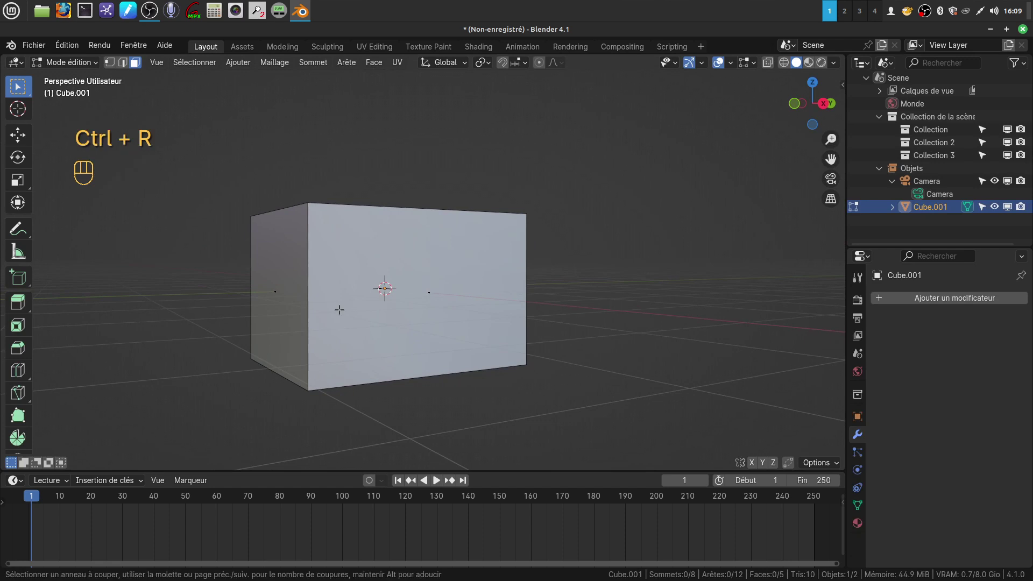
click(319, 311)
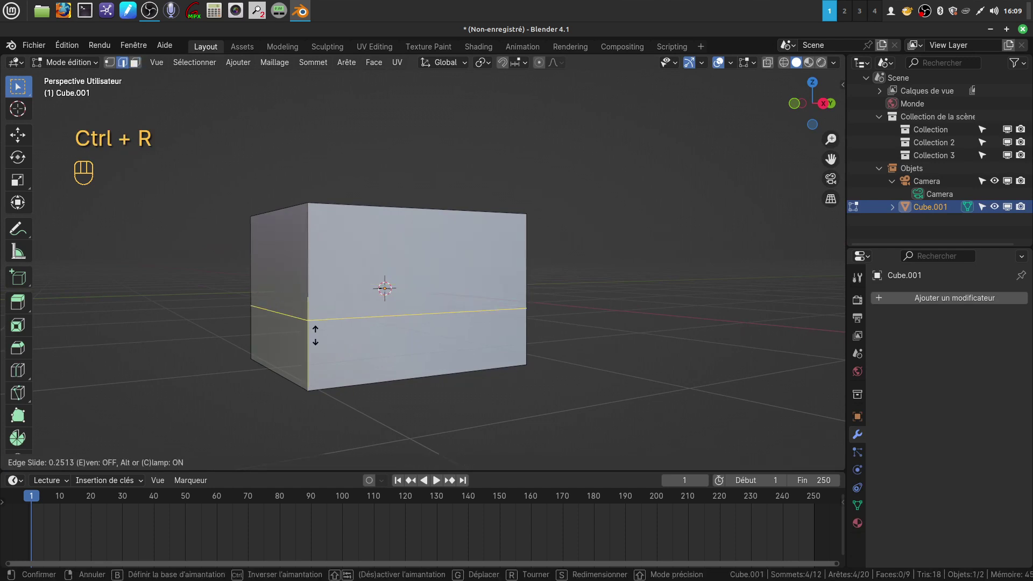
click(315, 336)
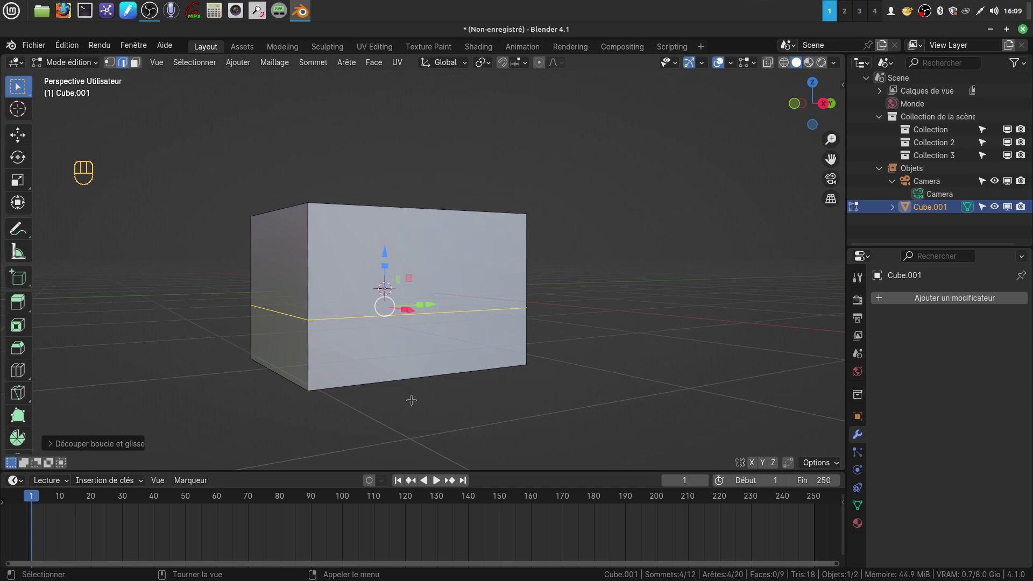
drag(382, 252, 383, 239)
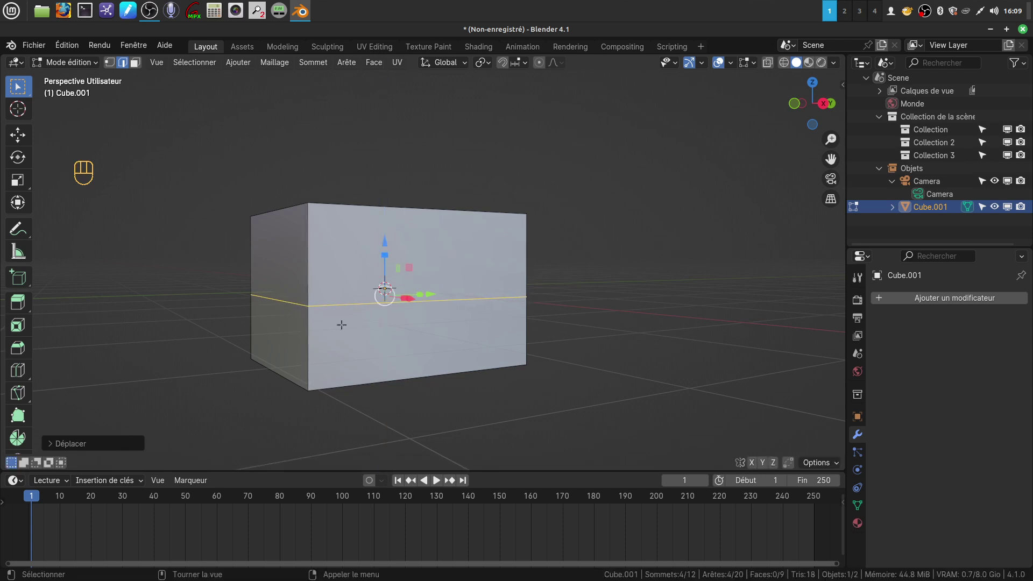
middle_drag(393, 316, 425, 334)
Add a Solidify modifier to the open box, increase its thickness, and apply the modifier.
key(Tab)
click(937, 301)
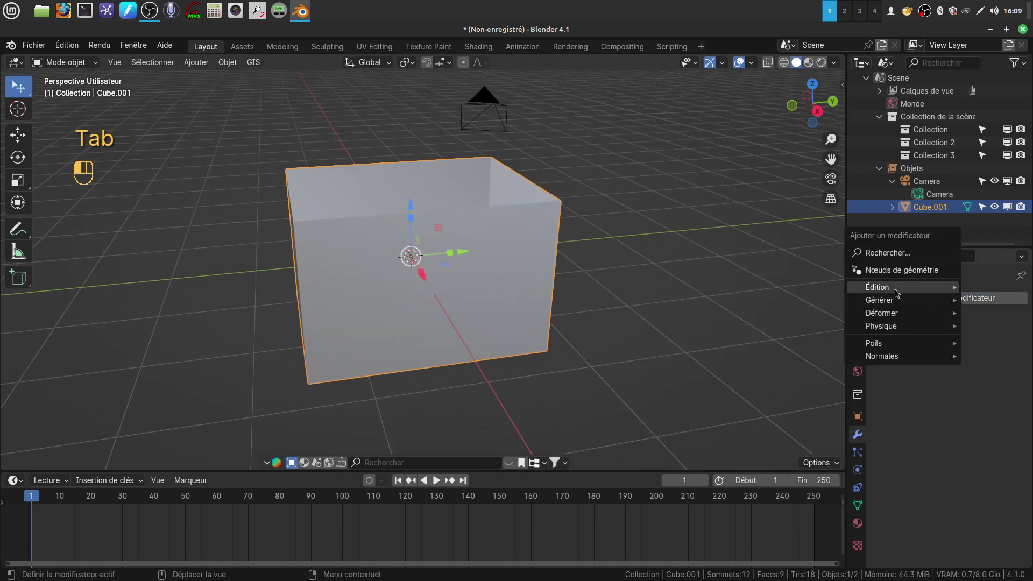
mouse_move(885, 305)
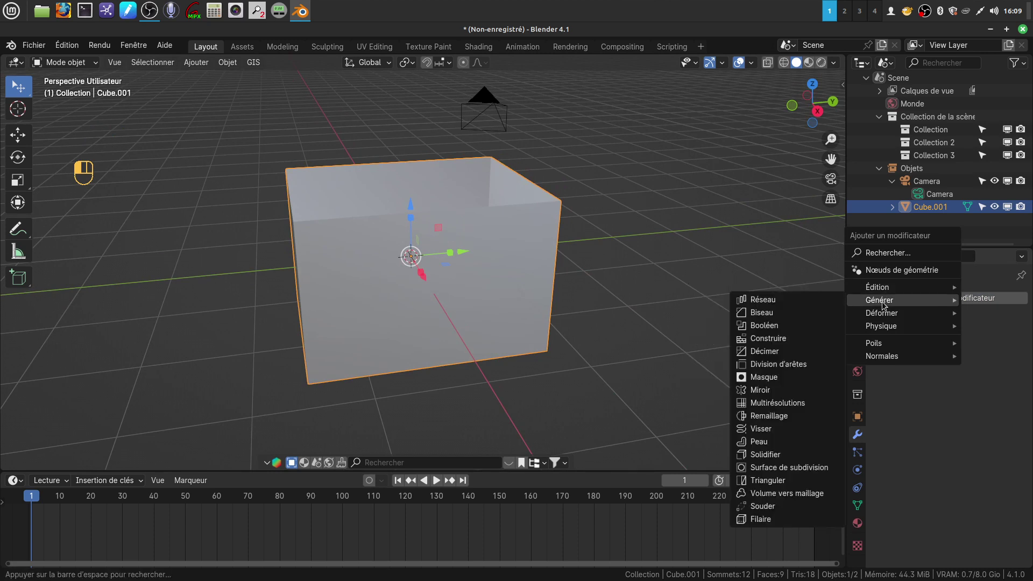
click(770, 457)
drag(956, 353, 984, 353)
click(990, 322)
click(949, 339)
Add a cube, scale it down to window size, and move it along Y through one end wall of the open box.
middle_drag(504, 234, 481, 232)
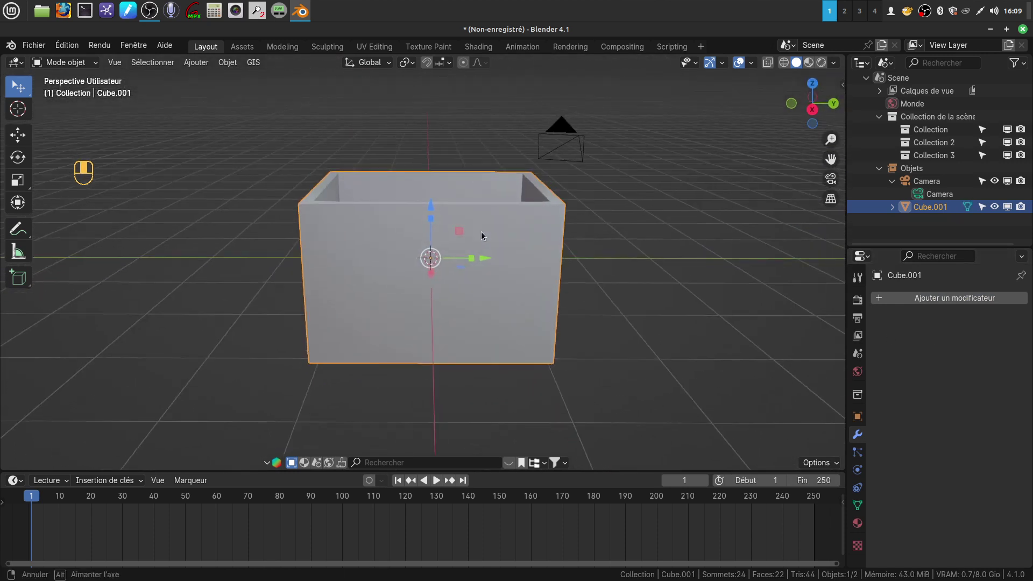
click(196, 63)
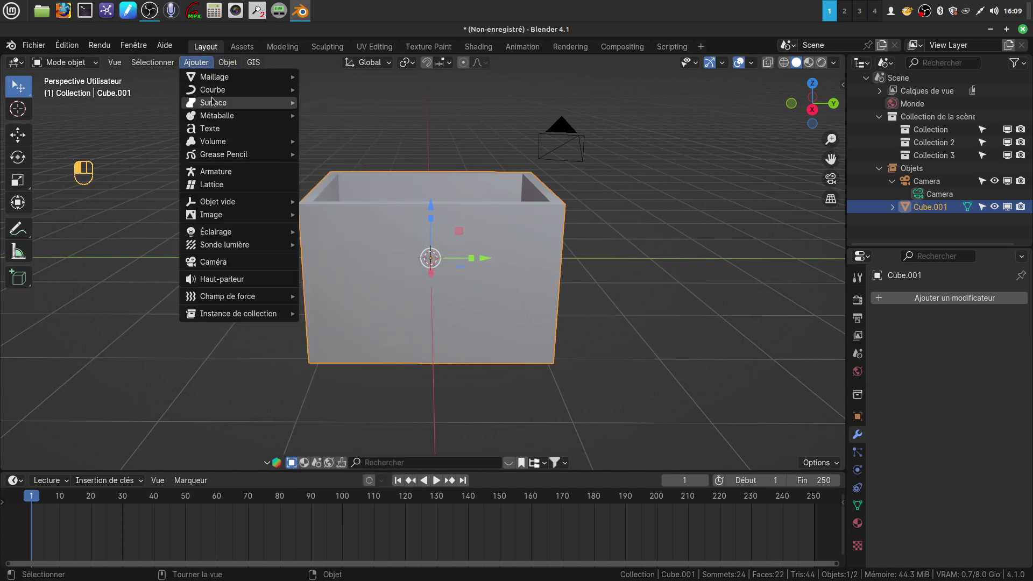
mouse_move(215, 77)
click(320, 90)
middle_drag(391, 265, 394, 273)
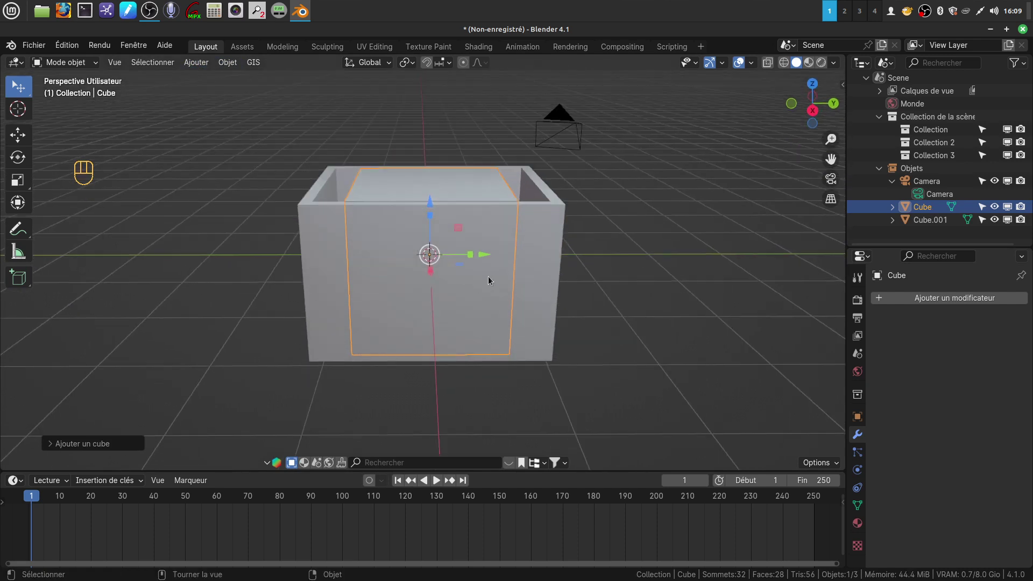
click(452, 264)
drag(482, 255, 371, 255)
middle_drag(371, 254, 412, 256)
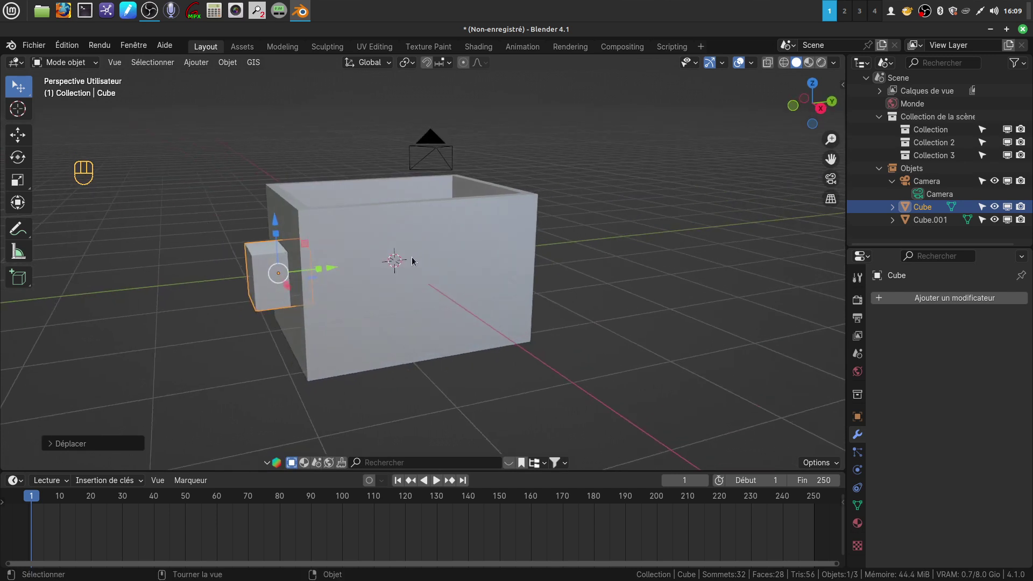
Duplicate the window cutter and move the copy along Y through the opposite end wall.
key(shift+d)
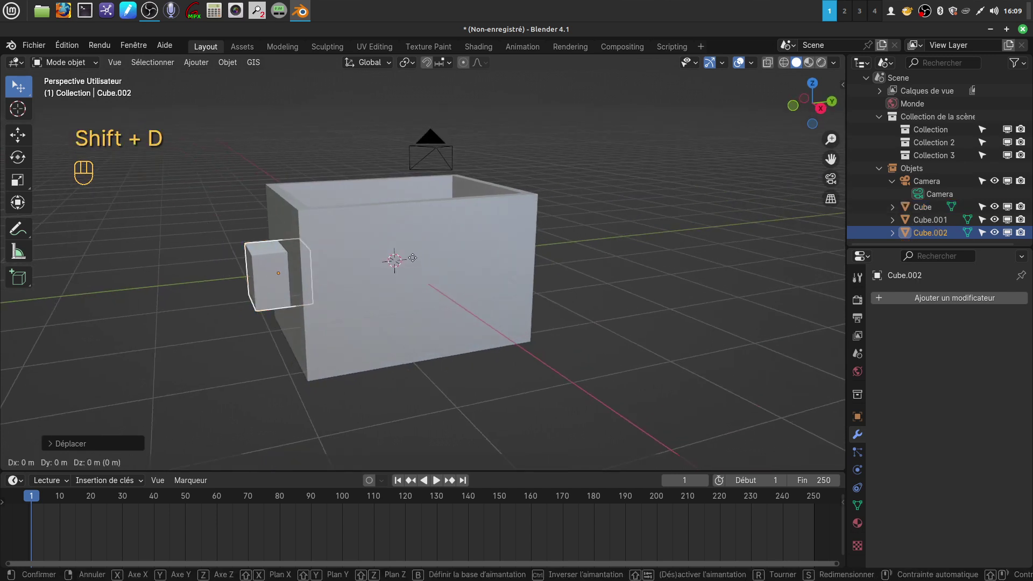
right_click(412, 257)
drag(335, 271, 554, 243)
middle_drag(555, 243, 633, 123)
drag(614, 122, 521, 246)
middle_drag(522, 246, 502, 202)
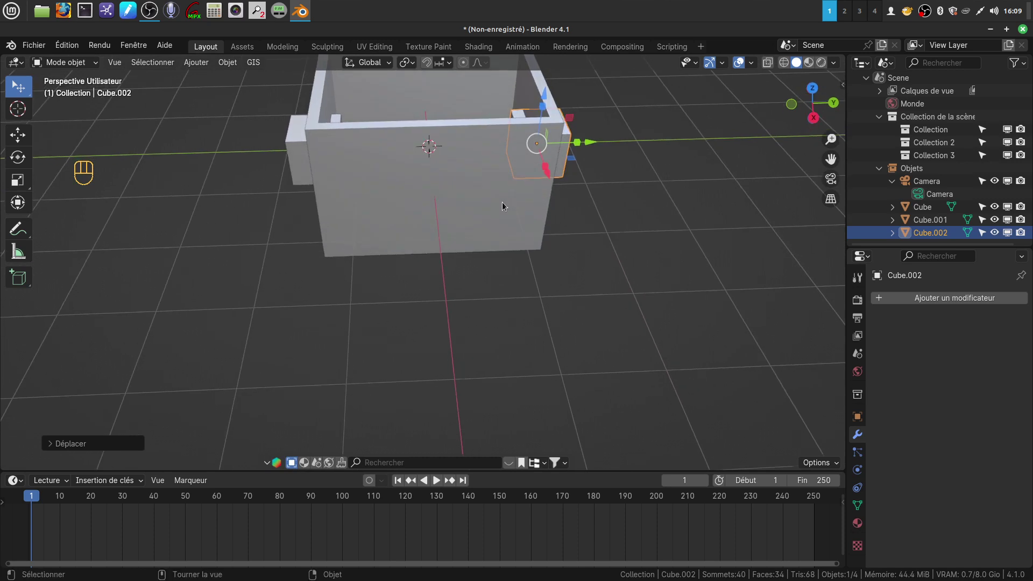
Duplicate the window cutter again and position the copy along Y and X so it passes through the long wall.
key(shift+d)
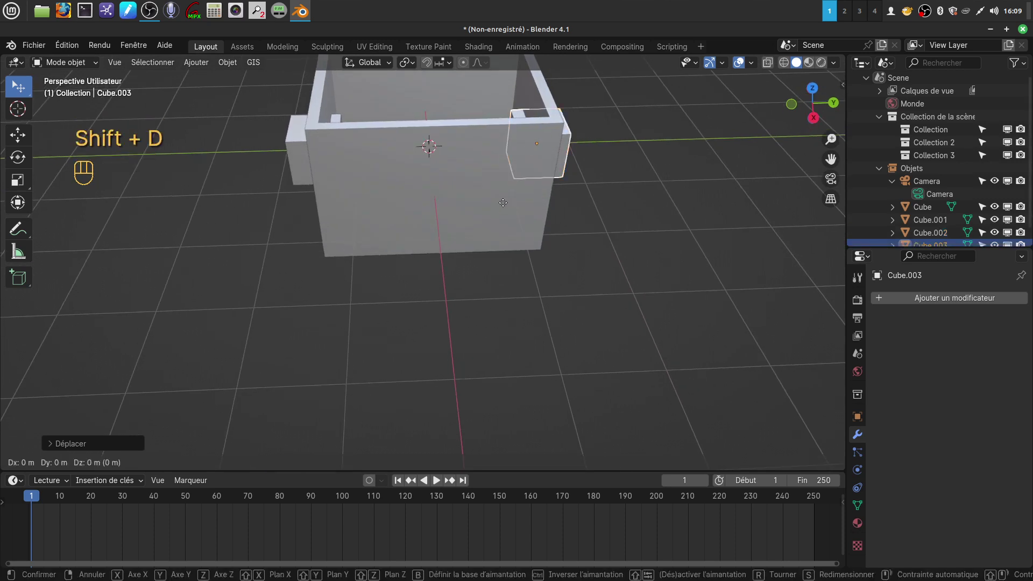
click(502, 202)
drag(585, 144, 457, 154)
middle_drag(457, 154, 444, 230)
drag(421, 230, 502, 240)
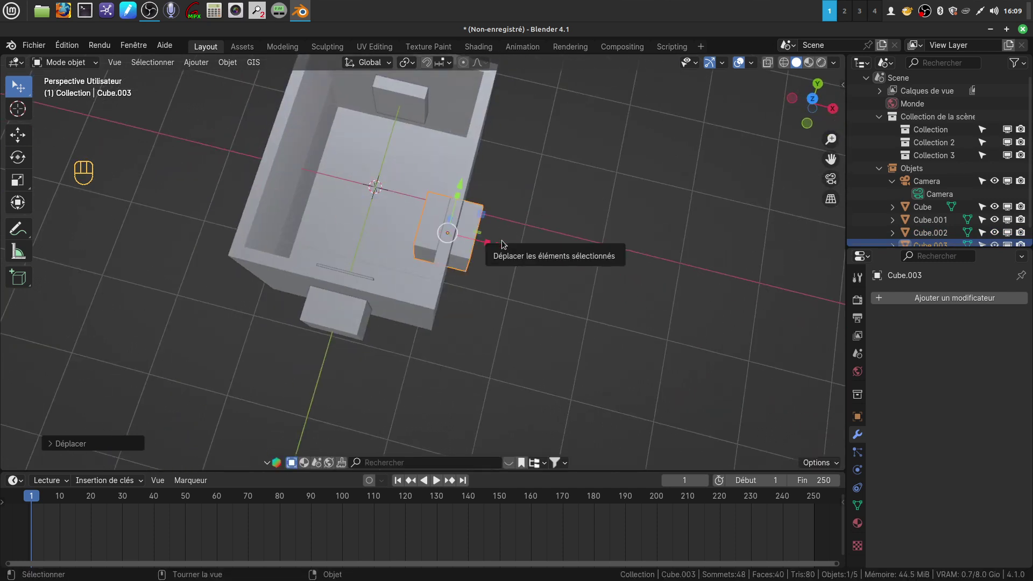
Stretch the long-wall cutter along Z to about double its height and lower it to just above the wall's base as a door cutter.
key(KP_1)
key(KP_3)
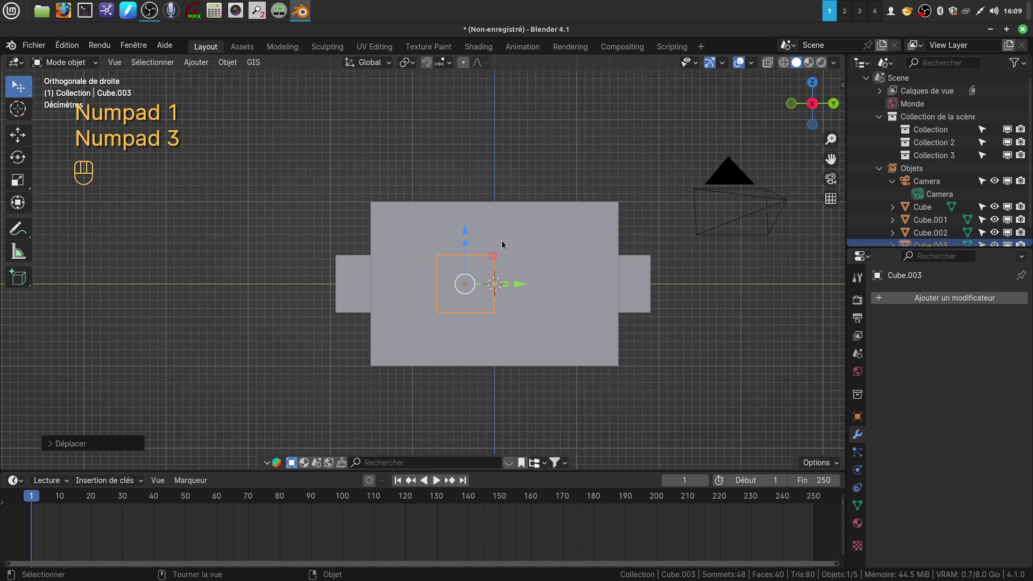
shift+middle_drag(540, 235, 466, 192)
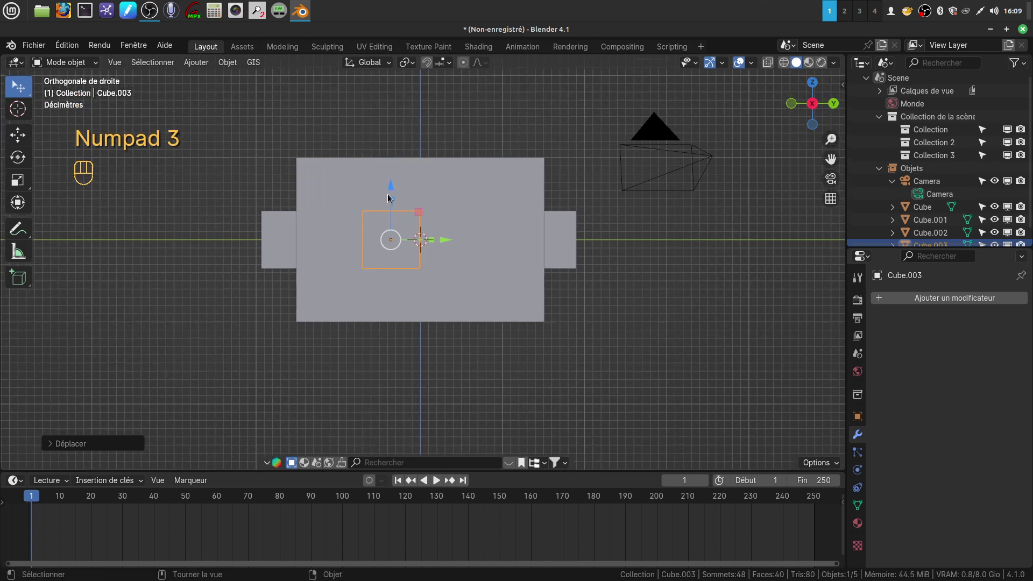
key(s)
key(z)
key(Escape)
key(s)
key(z)
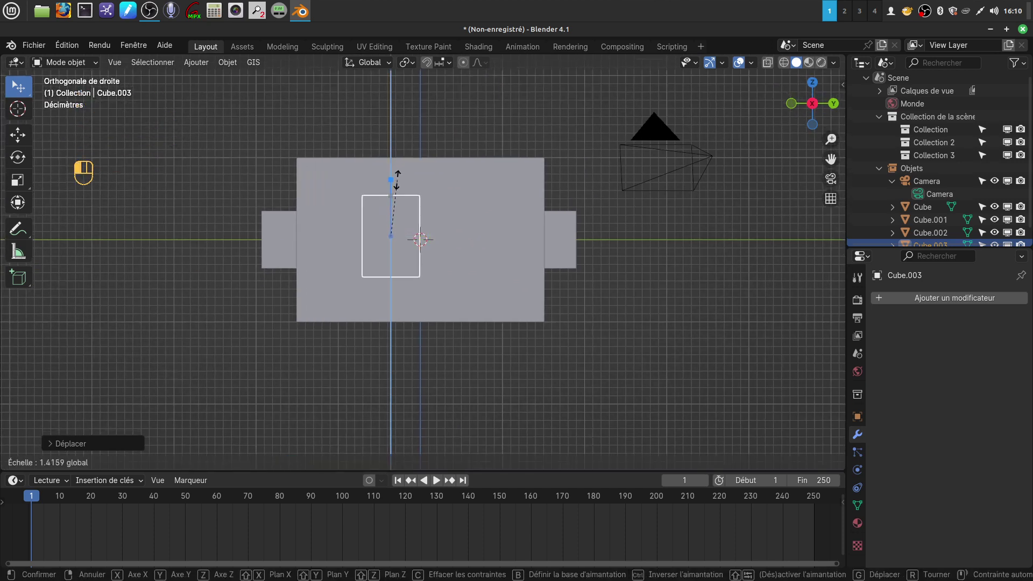
click(391, 162)
drag(394, 189, 393, 204)
scroll(459, 319, up, 5)
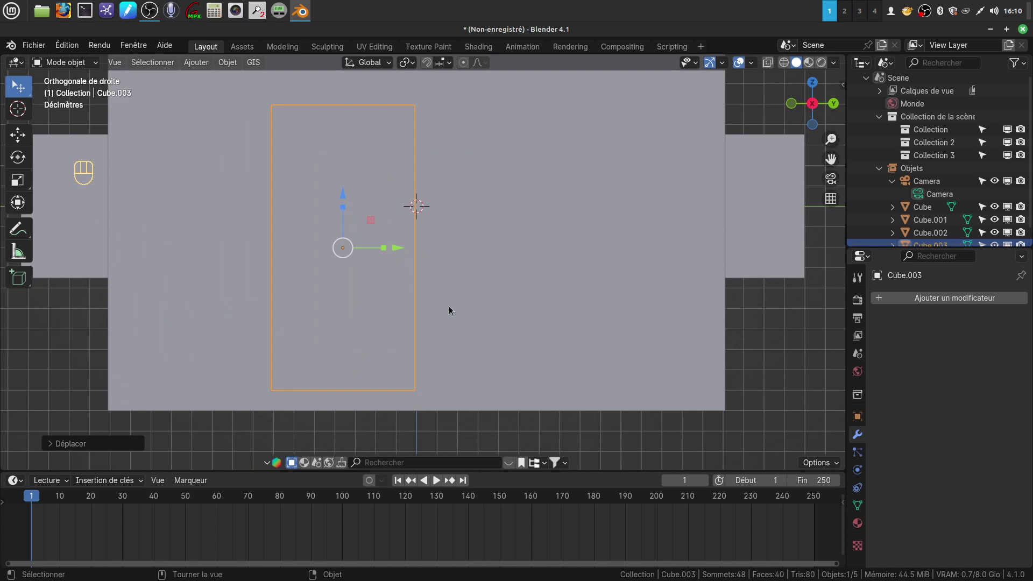
key(z)
drag(343, 199, 345, 191)
scroll(484, 276, down, 7)
mouse_move(480, 314)
middle_down()
mouse_move(505, 339)
mouse_move(473, 339)
middle_up()
key(z)
shift+click(304, 270)
middle_drag(446, 264, 527, 355)
shift+click(446, 273)
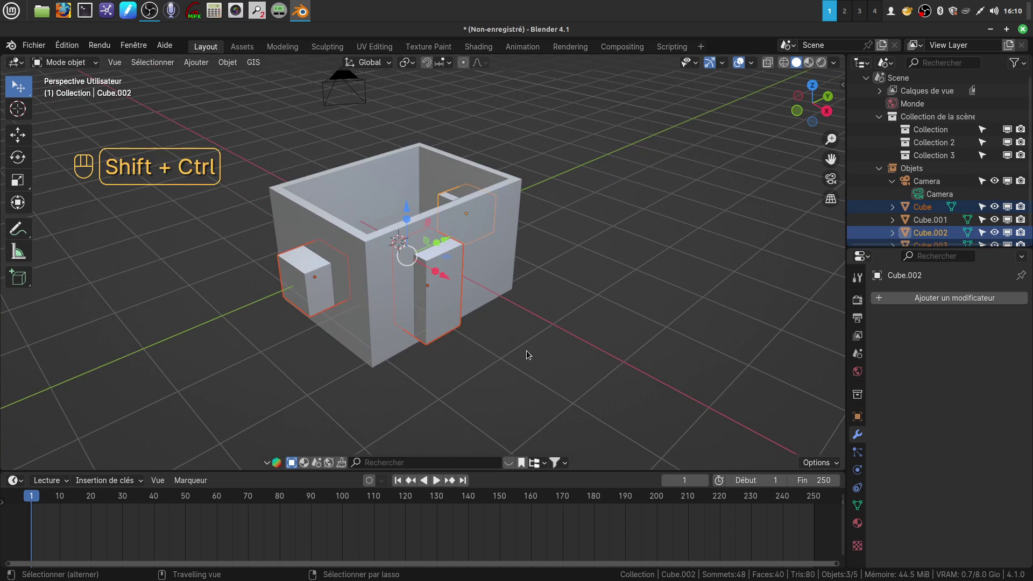
shift+click(363, 254)
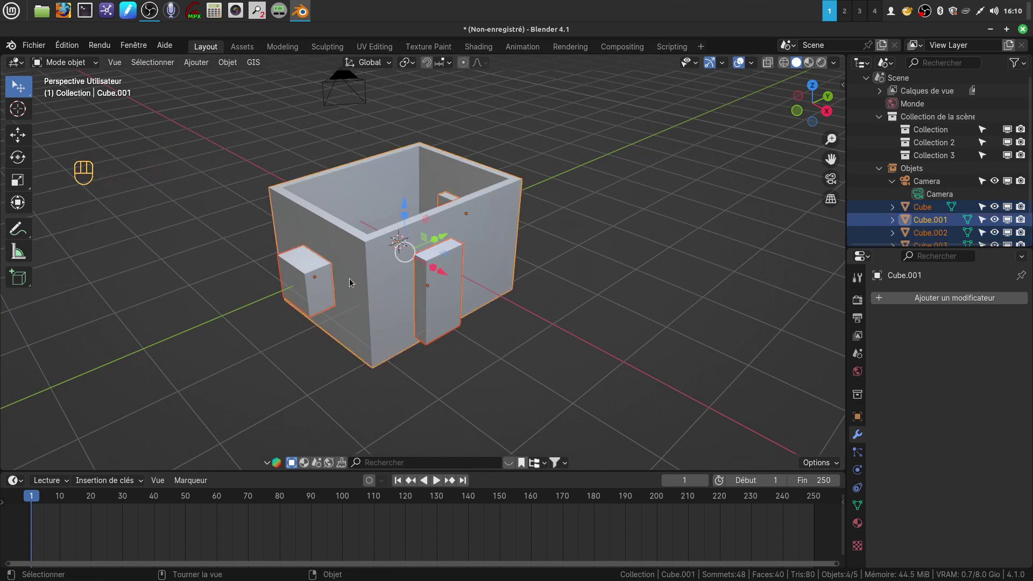
Join the two window cutters and the door cutter into one object and subtract it from the open box with a Boolean difference.
click(328, 291)
shift+click(429, 286)
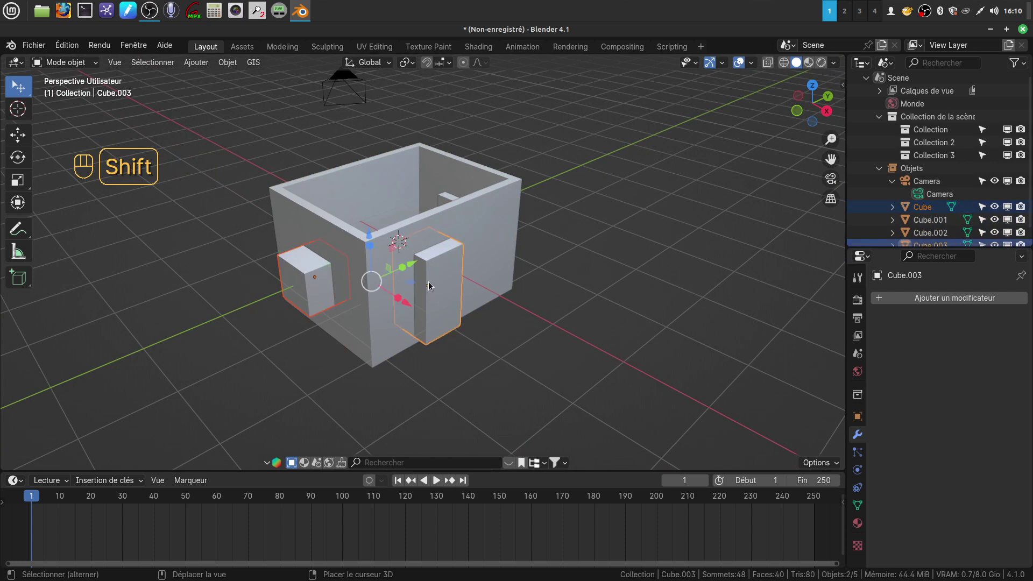
shift+click(441, 200)
right_click(605, 302)
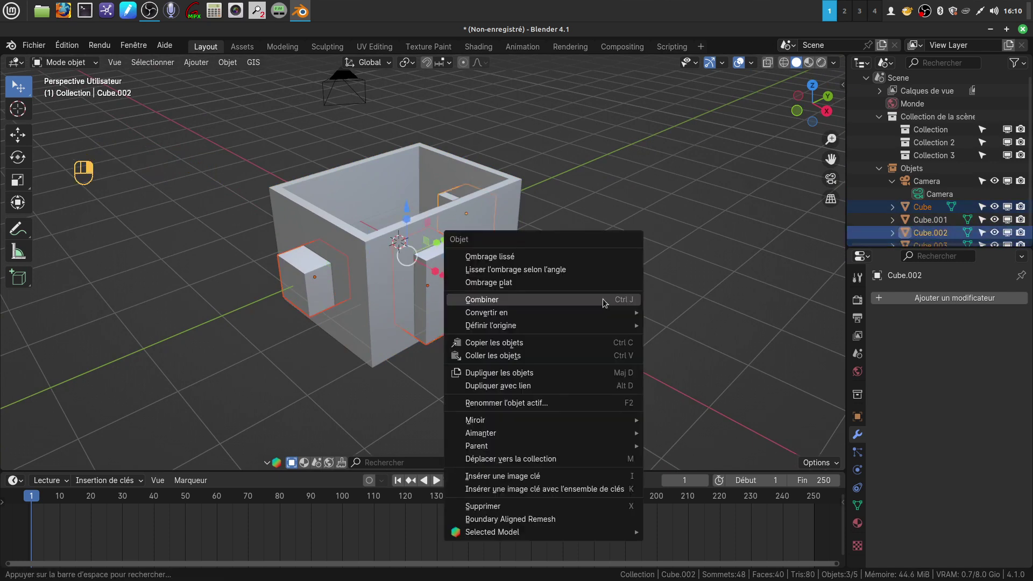
click(557, 300)
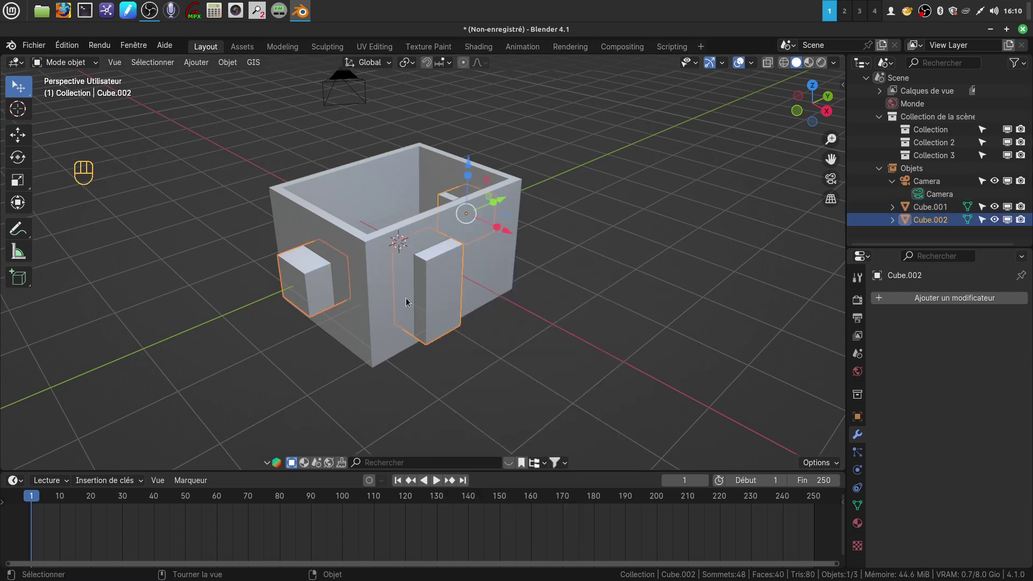
shift+click(378, 257)
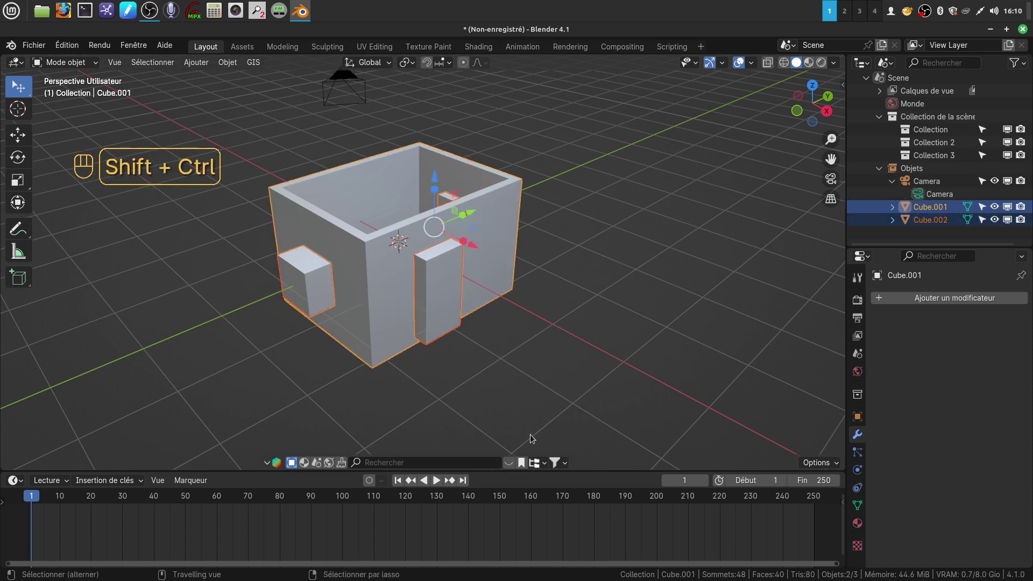
key(shift+ctrl+KP_Subtract)
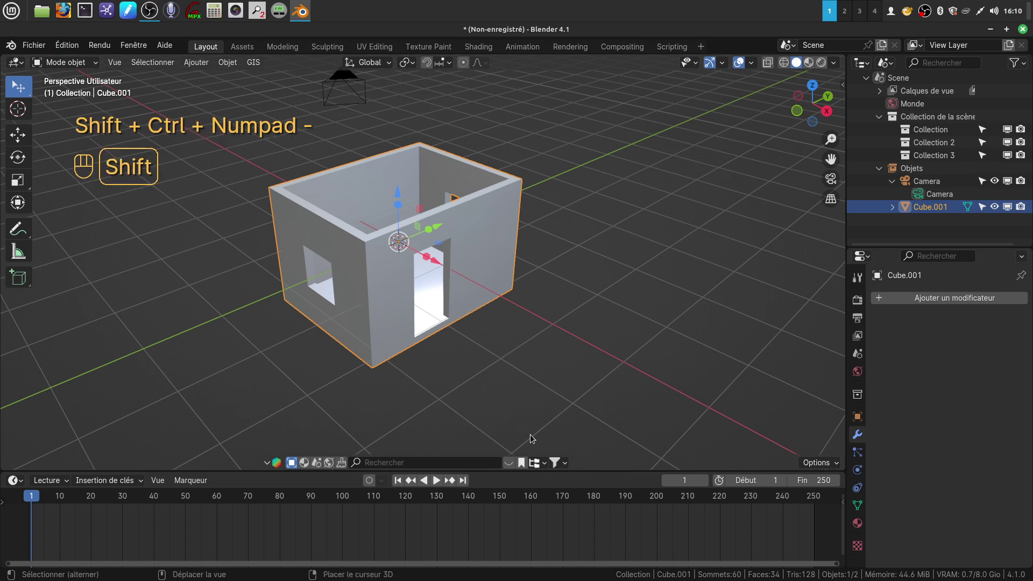
Examine the cut box's mesh in Edit Mode, checking the edges around the window and door openings against the mid-height loop.
shift+middle_drag(532, 437, 543, 411)
middle_drag(495, 366, 473, 350)
scroll(457, 347, up, 2)
click(418, 317)
key(Tab)
shift+middle_drag(473, 351, 454, 373)
middle_drag(475, 332, 579, 300)
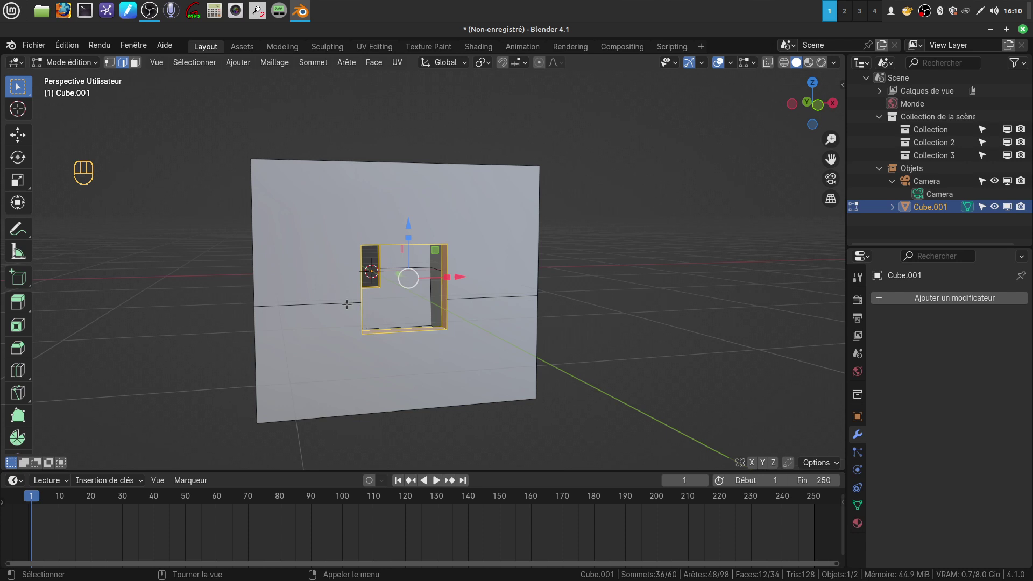
middle_drag(271, 304, 374, 285)
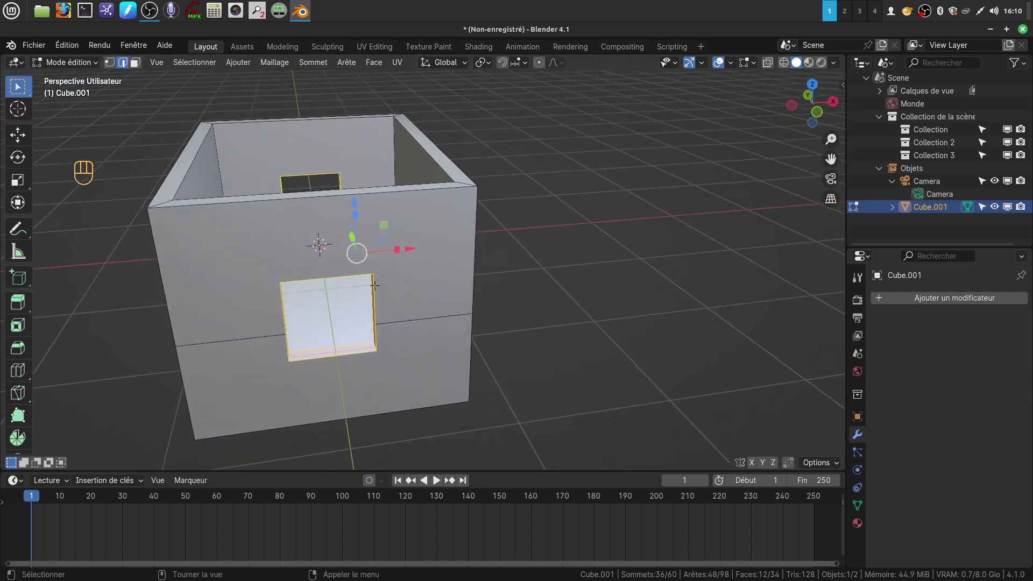
middle_drag(431, 238, 347, 264)
shift+middle_drag(493, 292, 419, 325)
key(Tab)
key(Tab)
click(575, 425)
middle_drag(532, 404, 607, 353)
middle_drag(524, 394, 473, 378)
key(Tab)
key(Tab)
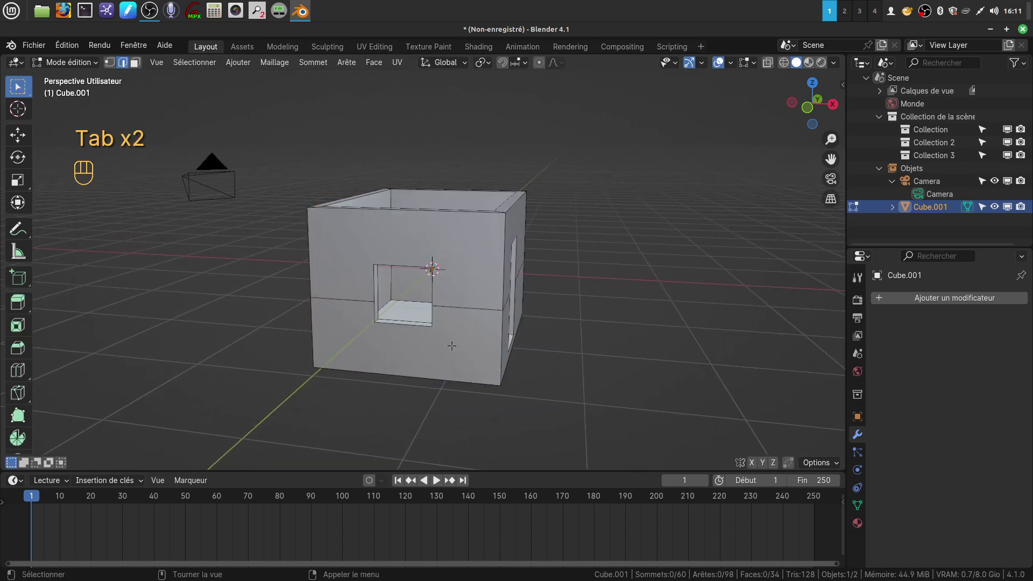
Show the face orientation overlay on the entire cut box, inspect its normals from around, and turn the overlay off.
key(a)
middle_drag(419, 339, 447, 377)
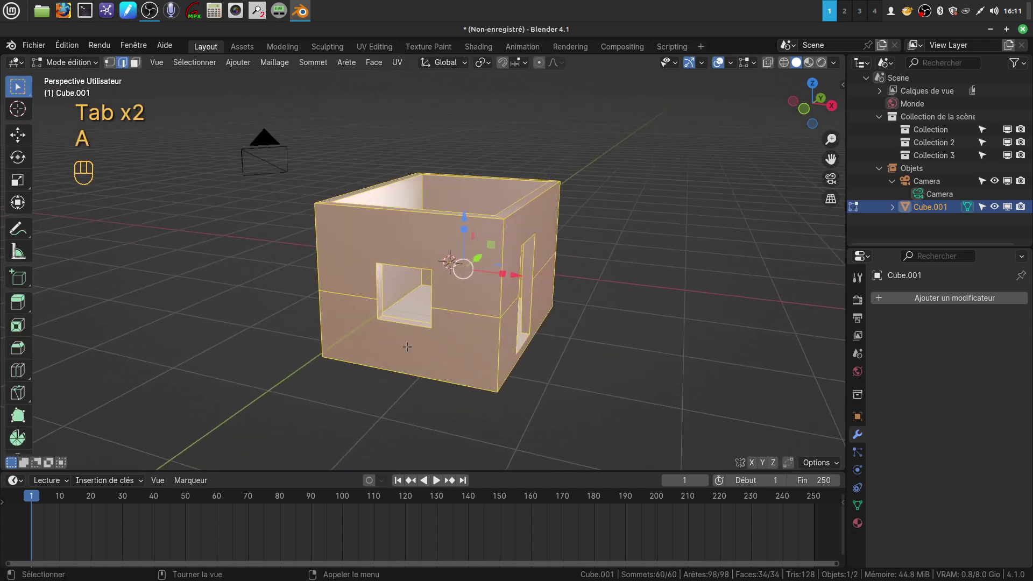
key(q)
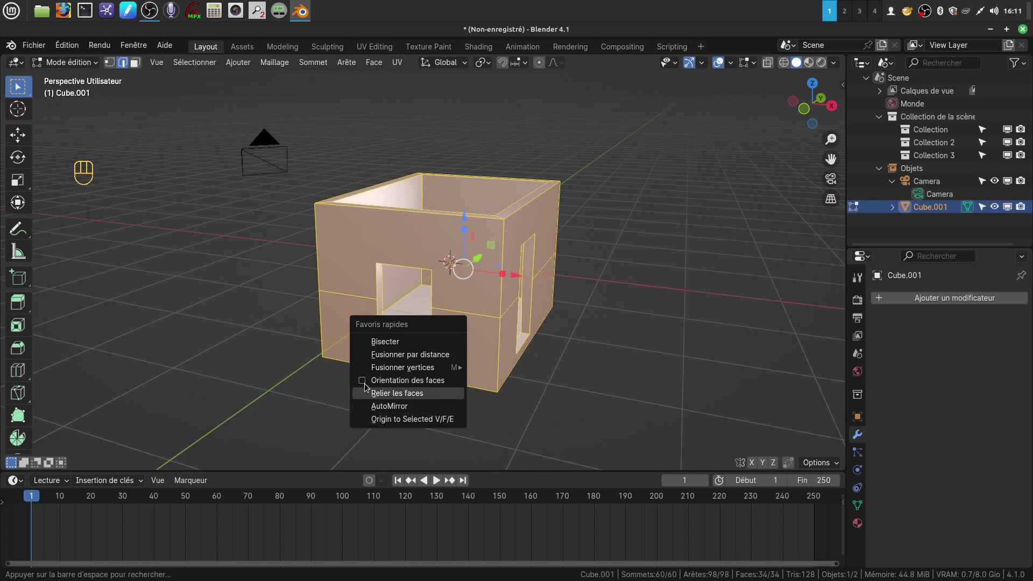
click(362, 381)
middle_drag(463, 259, 505, 340)
key(q)
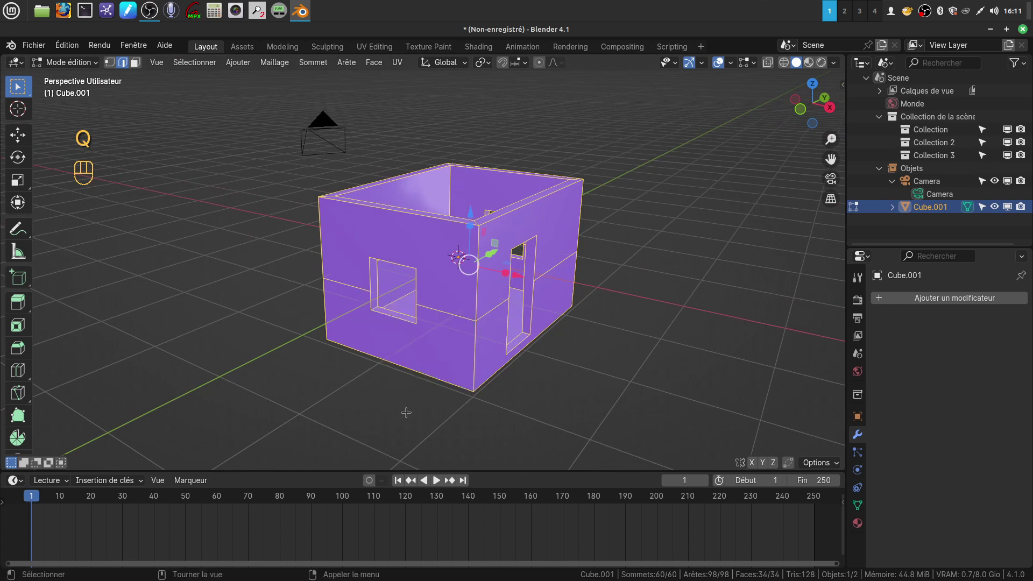
key(q)
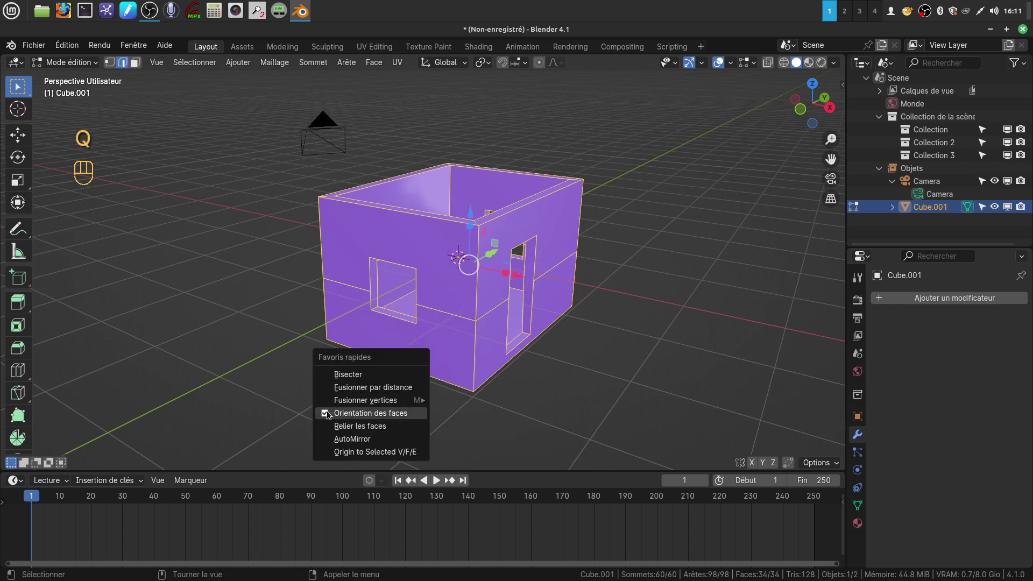
click(326, 414)
Select all vertices of the cut box, merge them by distance, and return to Object Mode.
key(a)
key(a)
middle_drag(510, 292, 502, 317)
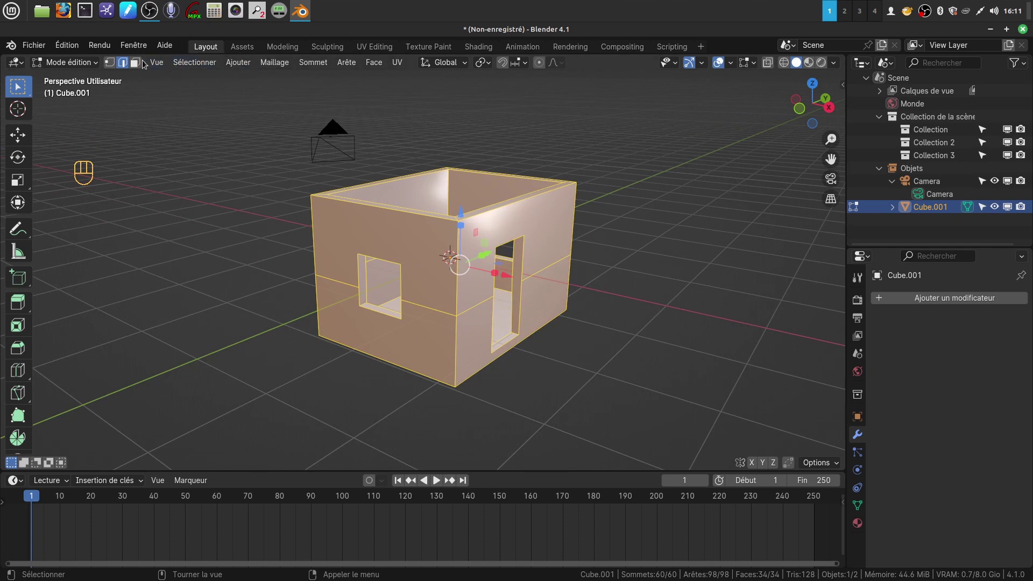
click(110, 62)
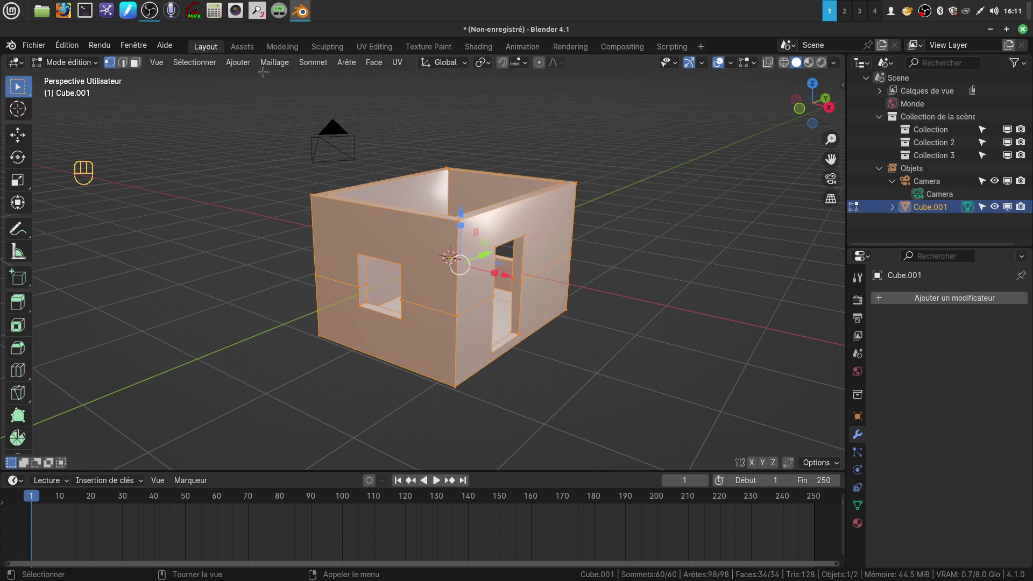
click(276, 63)
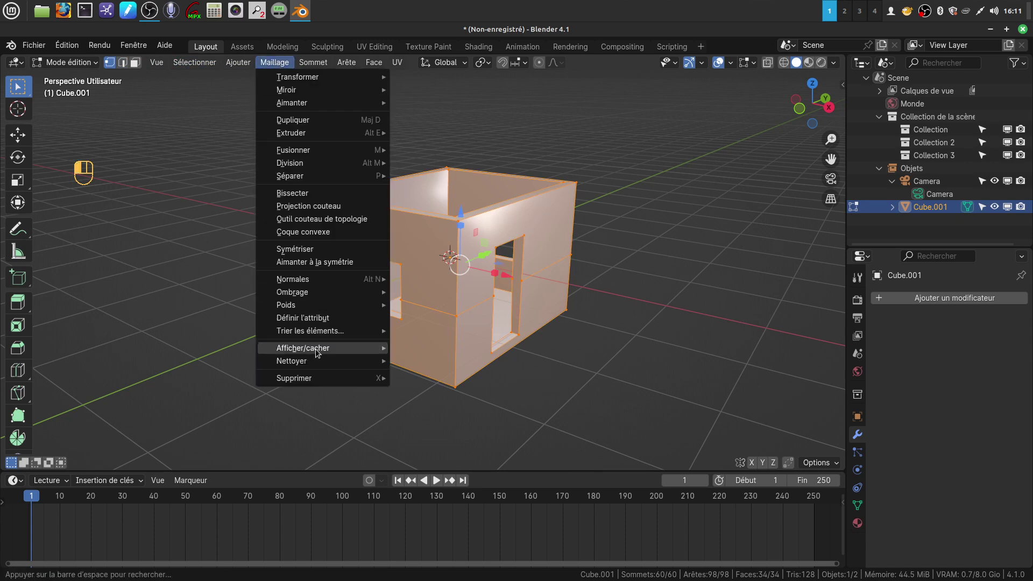
mouse_move(302, 361)
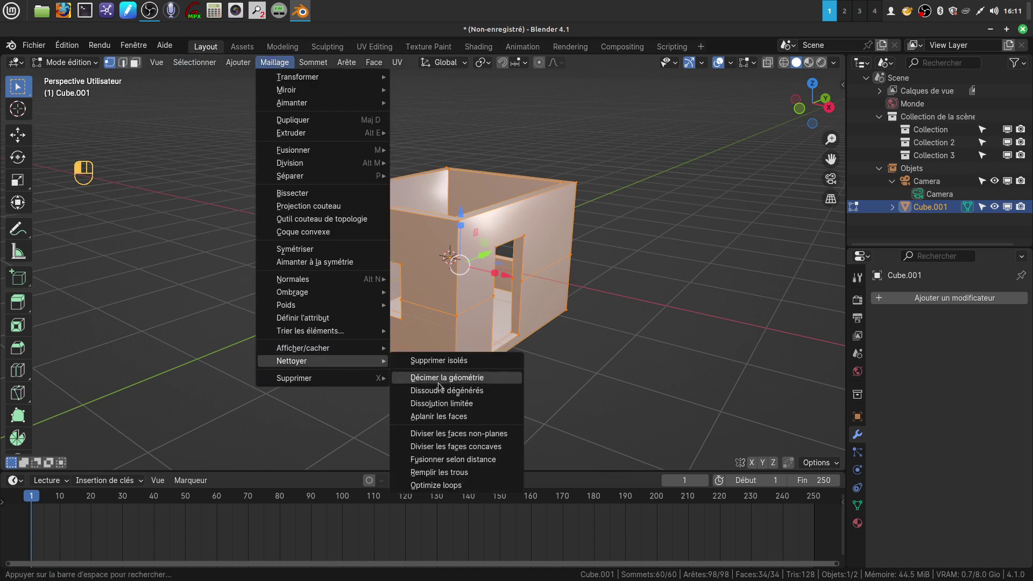
click(473, 460)
middle_drag(560, 339, 531, 328)
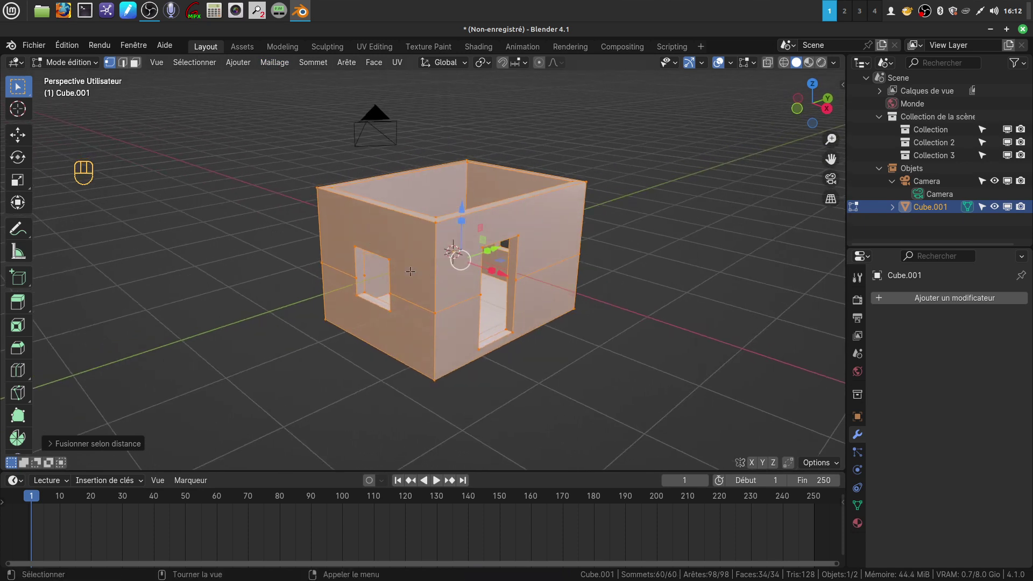
middle_drag(448, 320, 466, 309)
scroll(457, 317, down, 1)
key(Tab)
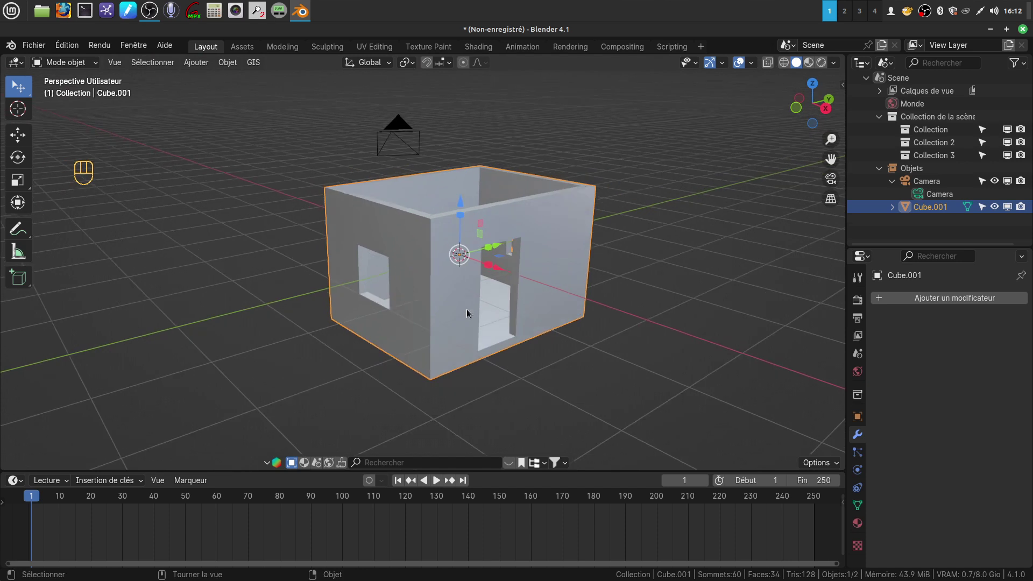
middle_drag(699, 185, 695, 188)
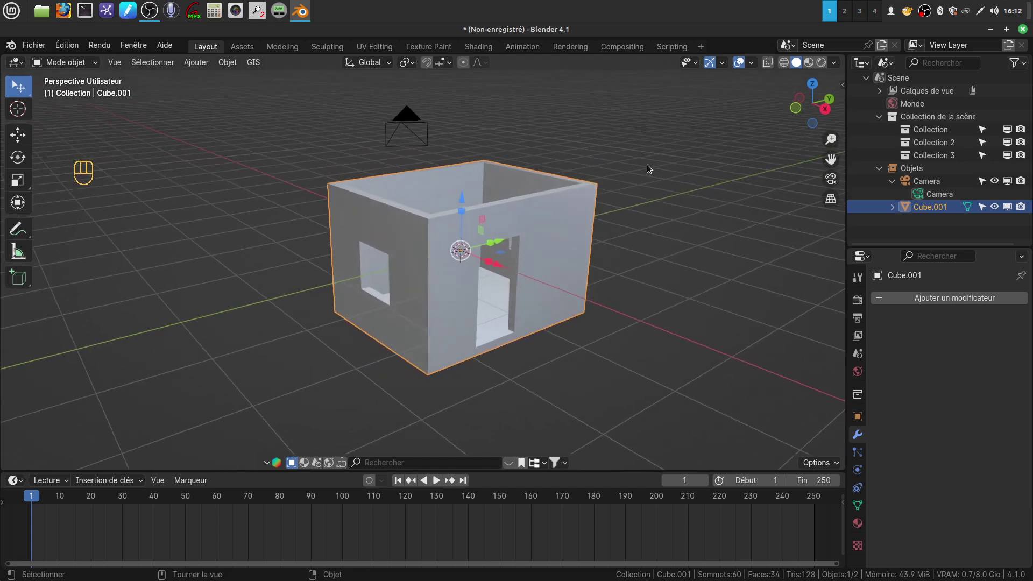
right_click(925, 14)
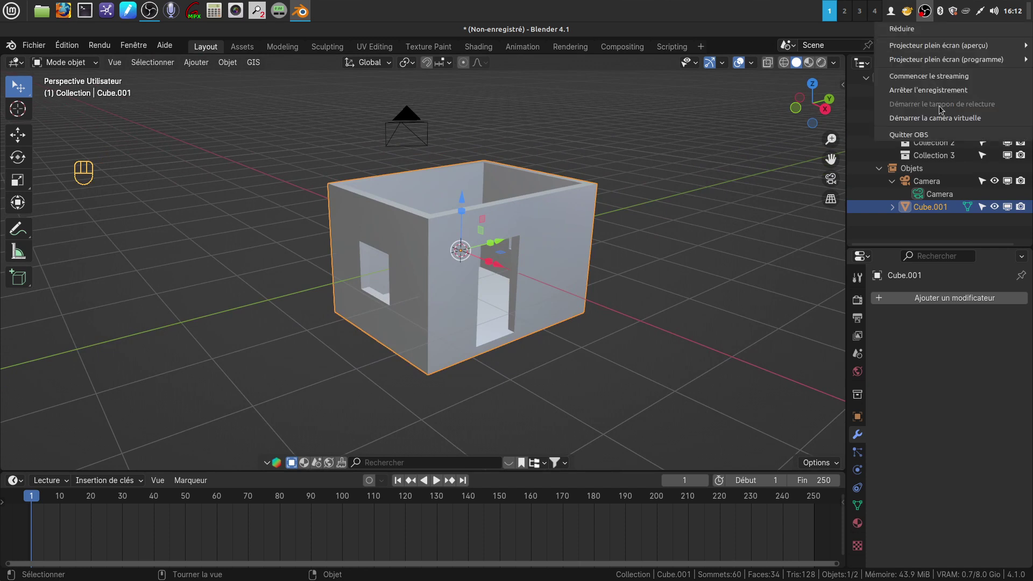